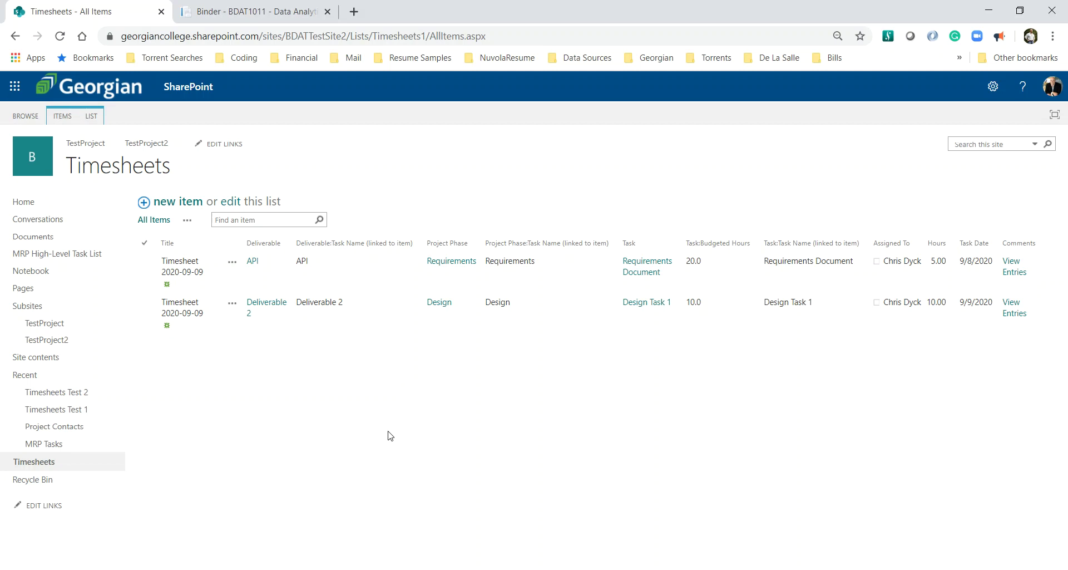
Select 'Start of Week' in the Binder course notes, then go back to the Timesheets list
click(267, 18)
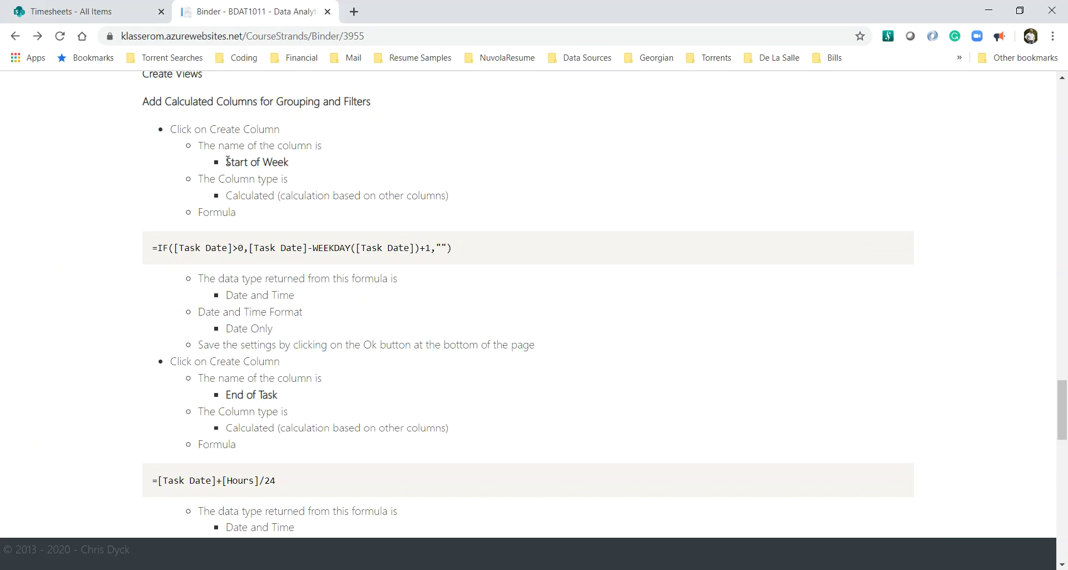
drag(228, 161, 289, 161)
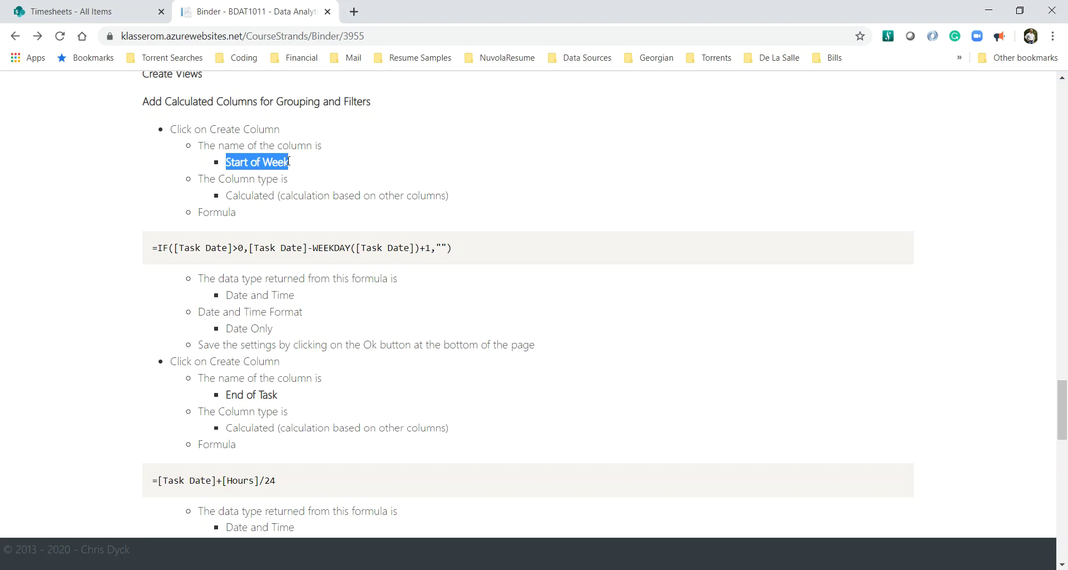
click(103, 13)
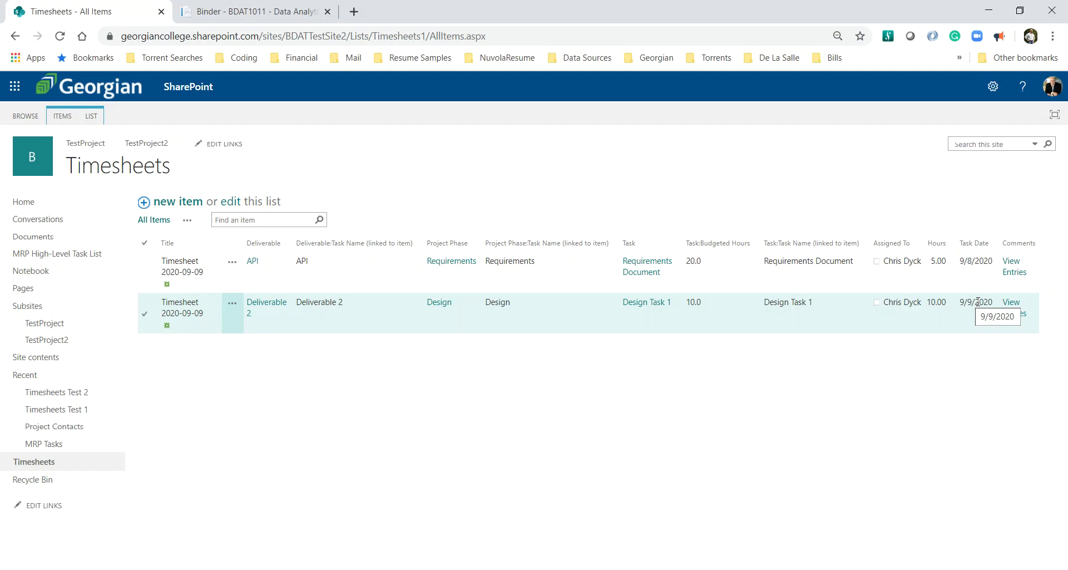
Review the Start of Week and End of Task formulas in the notes before returning to Timesheets
click(251, 11)
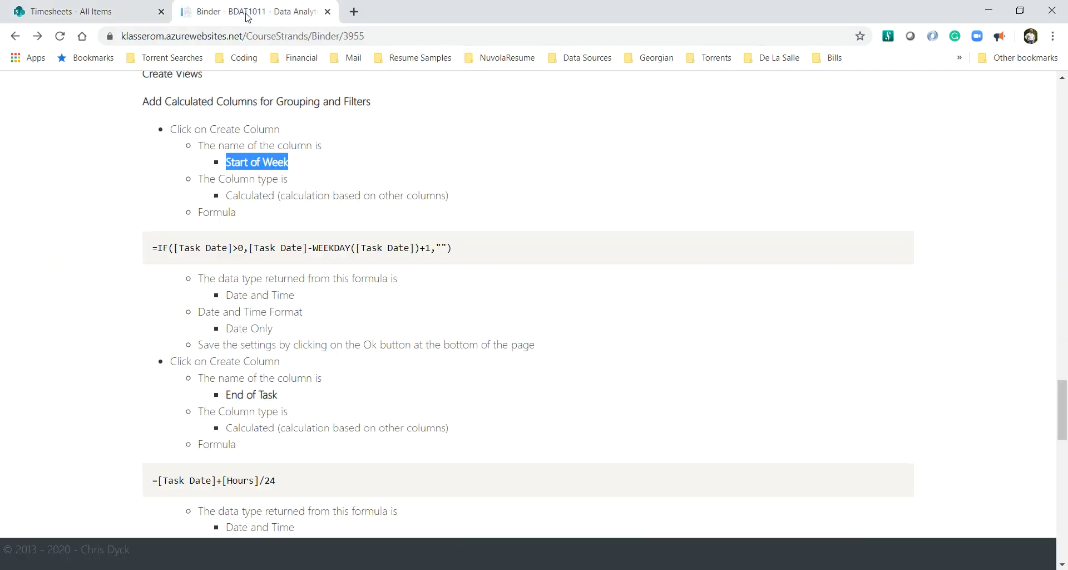
scroll(401, 334, down, 2)
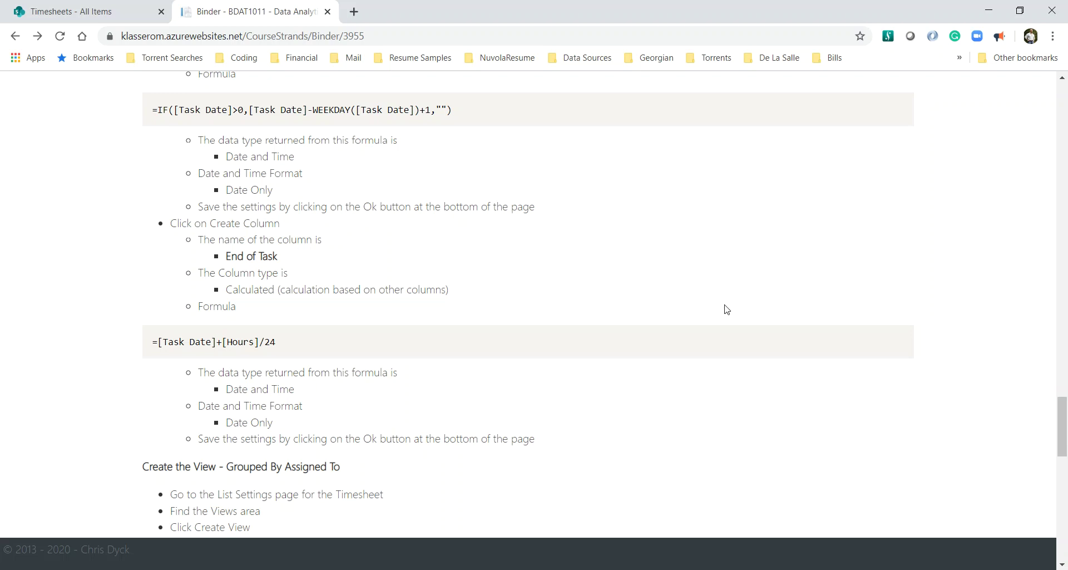
scroll(726, 309, up, 3)
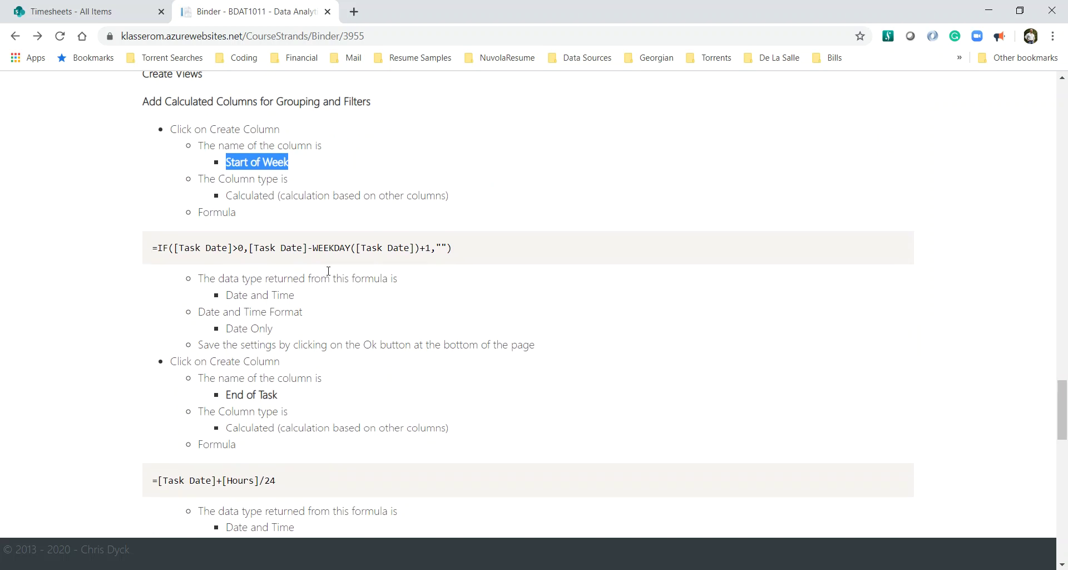
click(59, 11)
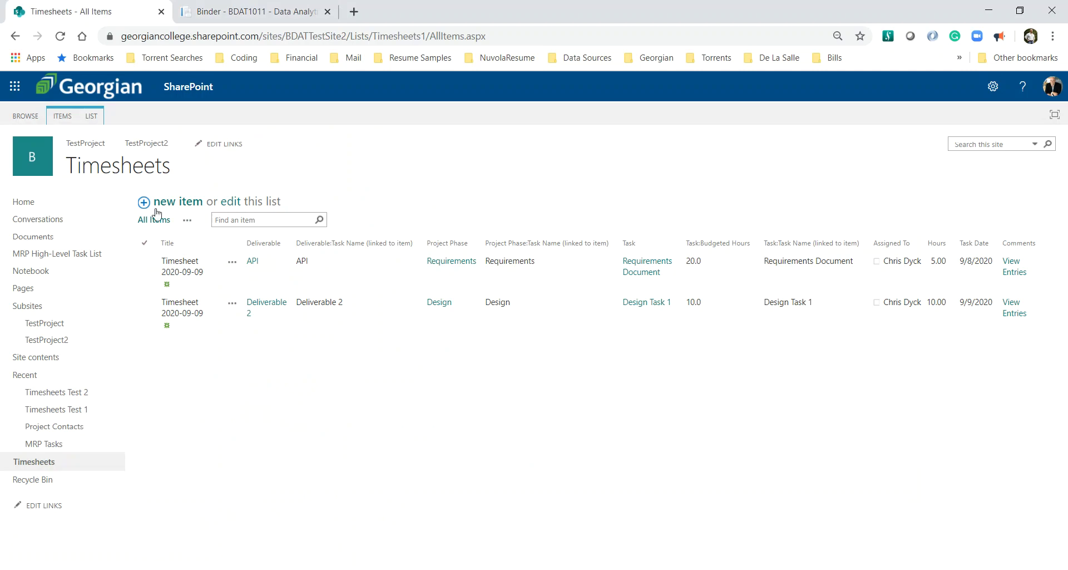
Start a new Timesheets column named 'Start of Week' with the Calculated type
click(89, 117)
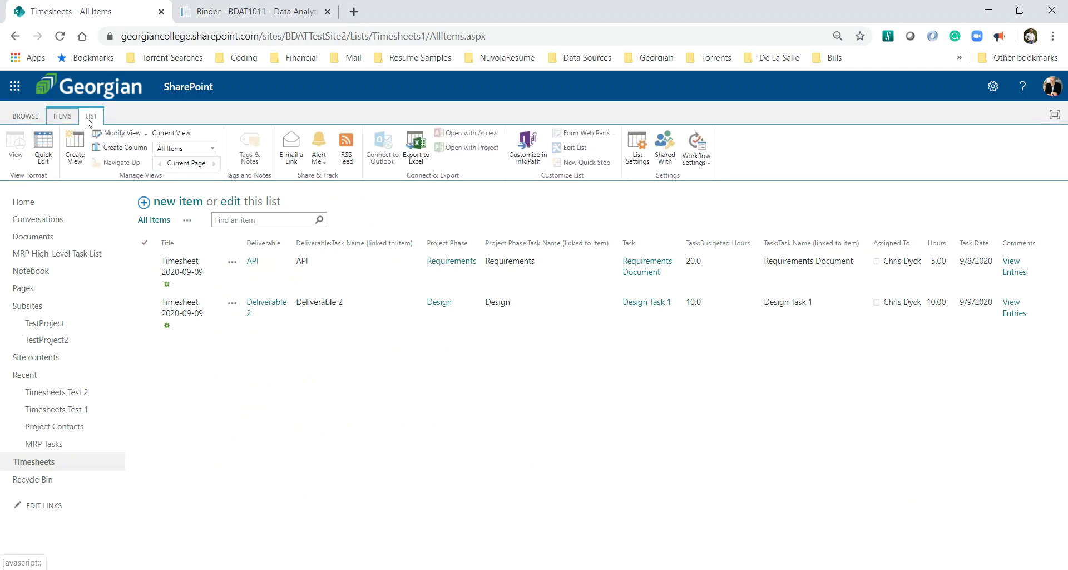
click(117, 151)
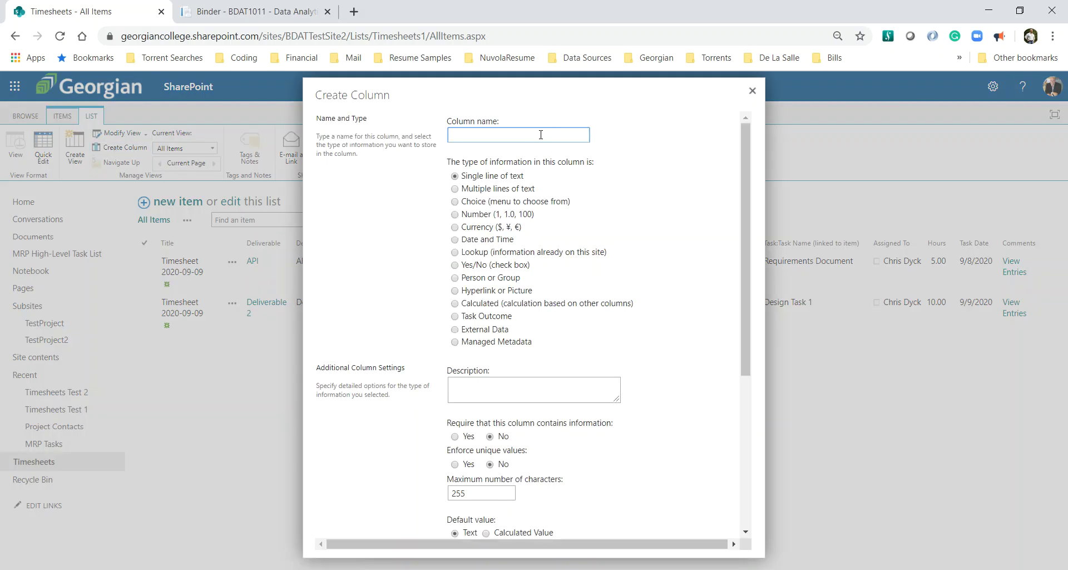
text(Start of Week)
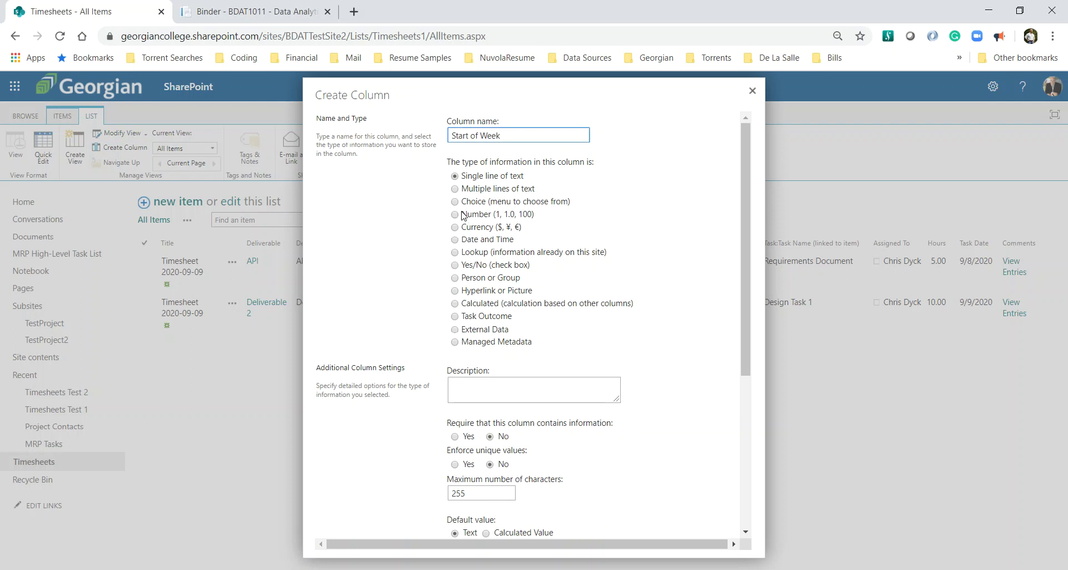
click(455, 303)
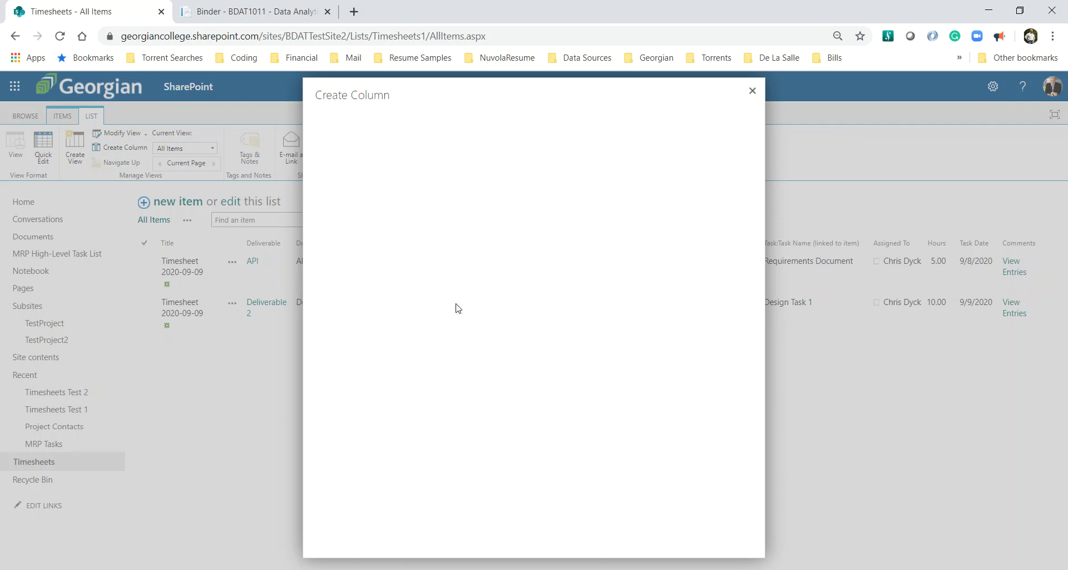
scroll(682, 301, down, 2)
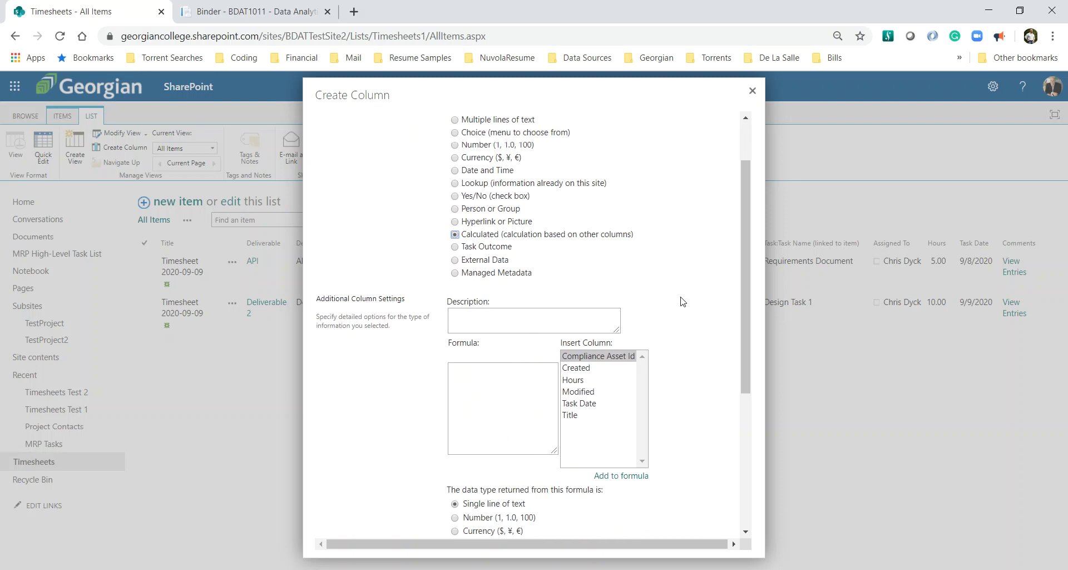
Copy the Start of Week formula from the notes into the column's Formula box
click(241, 21)
mouse_move(801, 241)
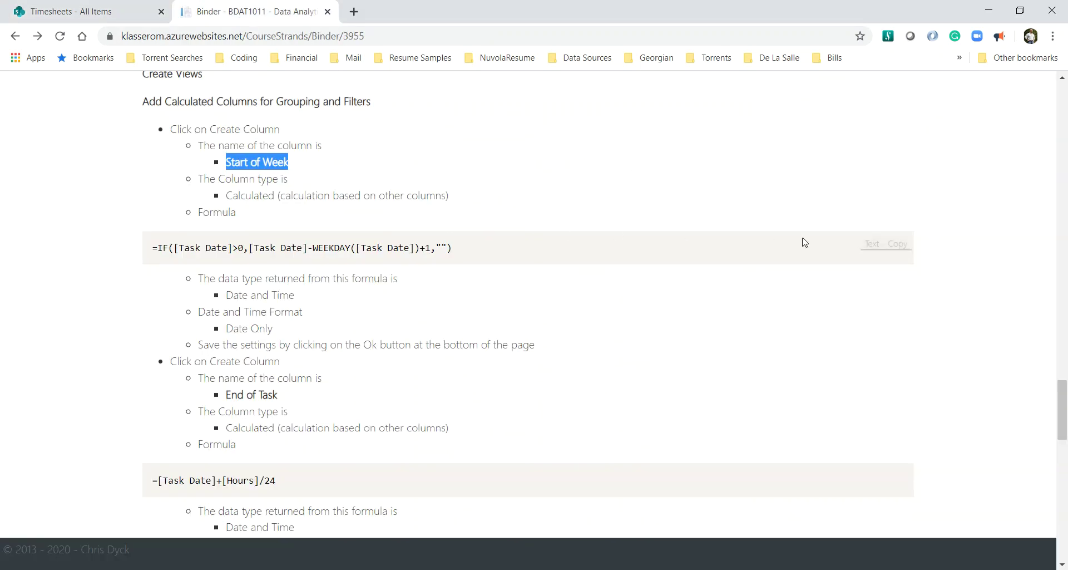
click(898, 247)
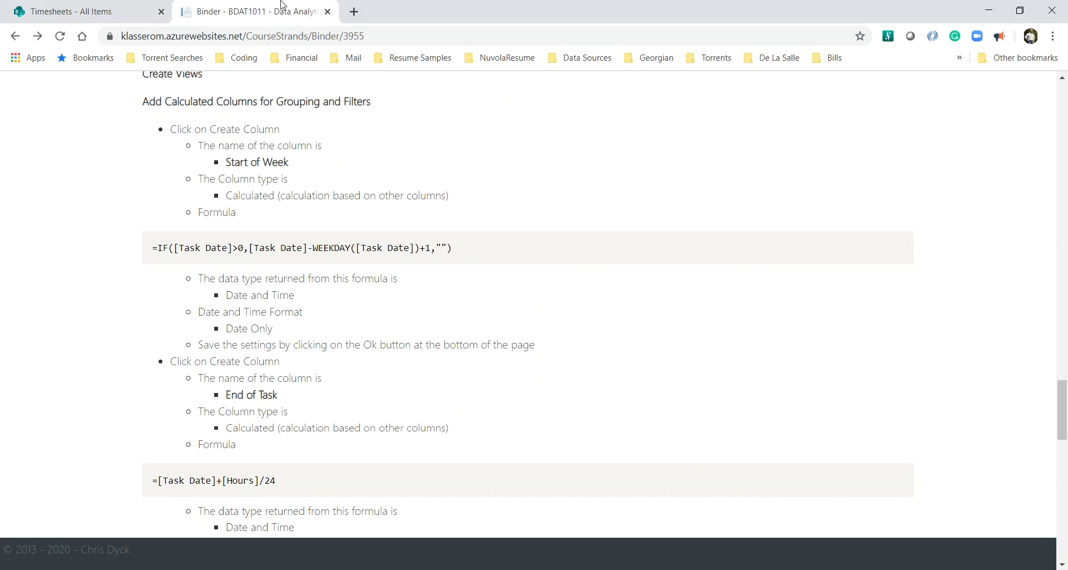
click(112, 13)
click(484, 326)
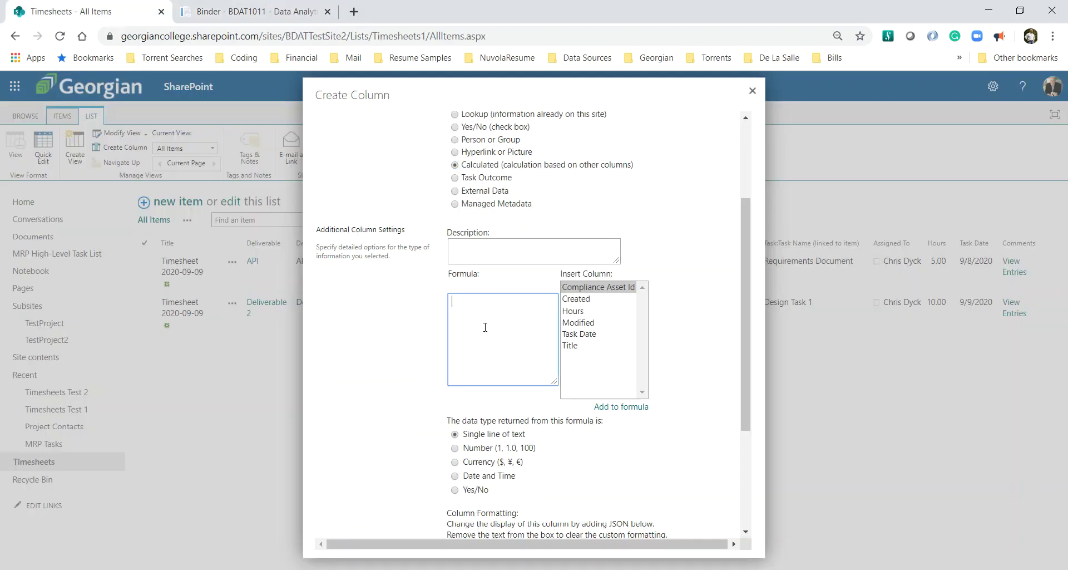
key(ctrl+v)
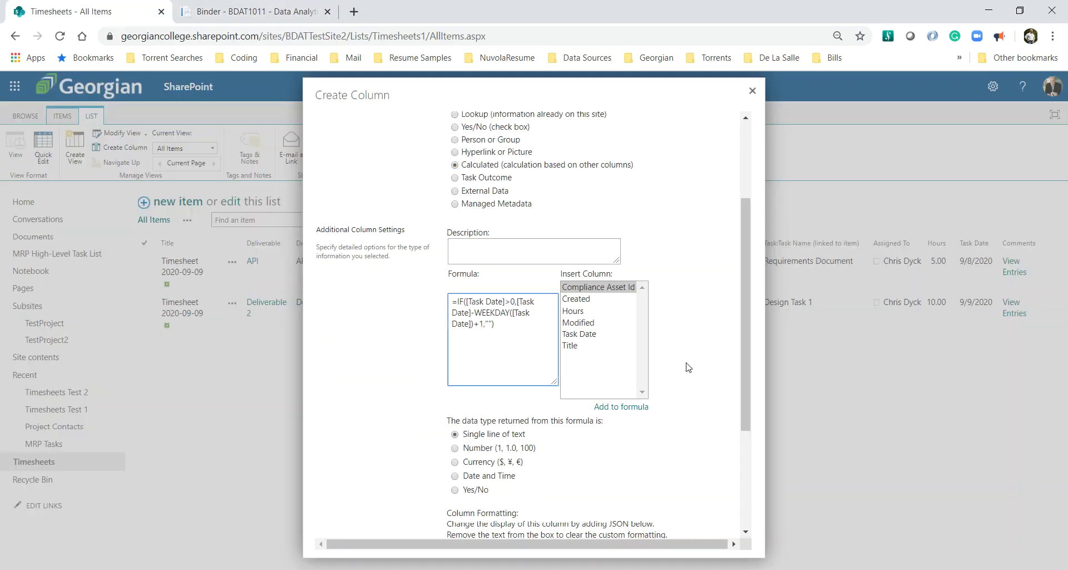
Set the result to Date and Time with Date Only format and save the column
scroll(688, 368, down, 1)
click(456, 410)
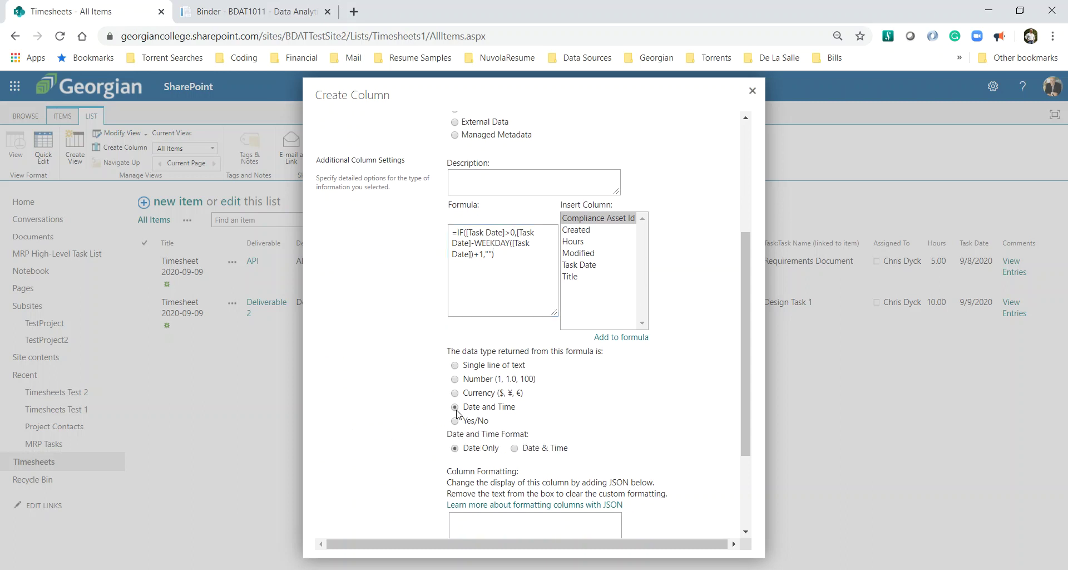
scroll(613, 395, down, 2)
scroll(613, 395, down, 1)
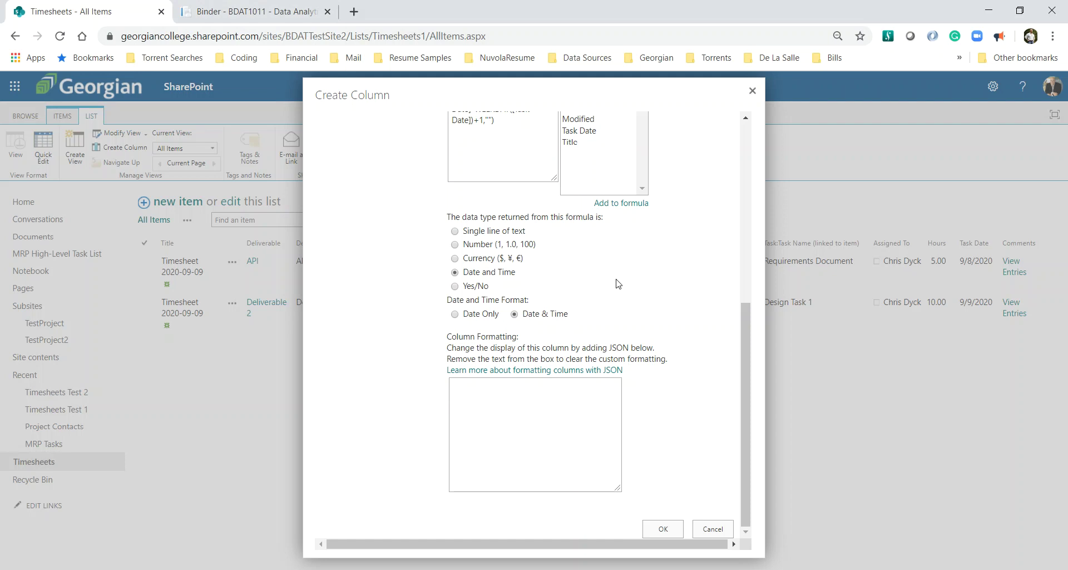
scroll(618, 284, up, 1)
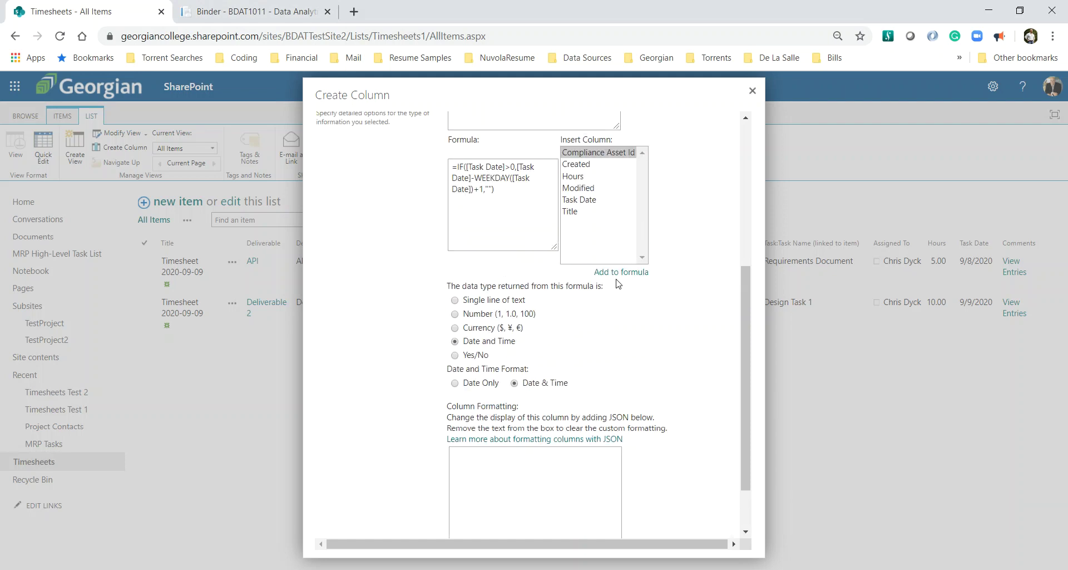
click(454, 382)
scroll(728, 367, down, 1)
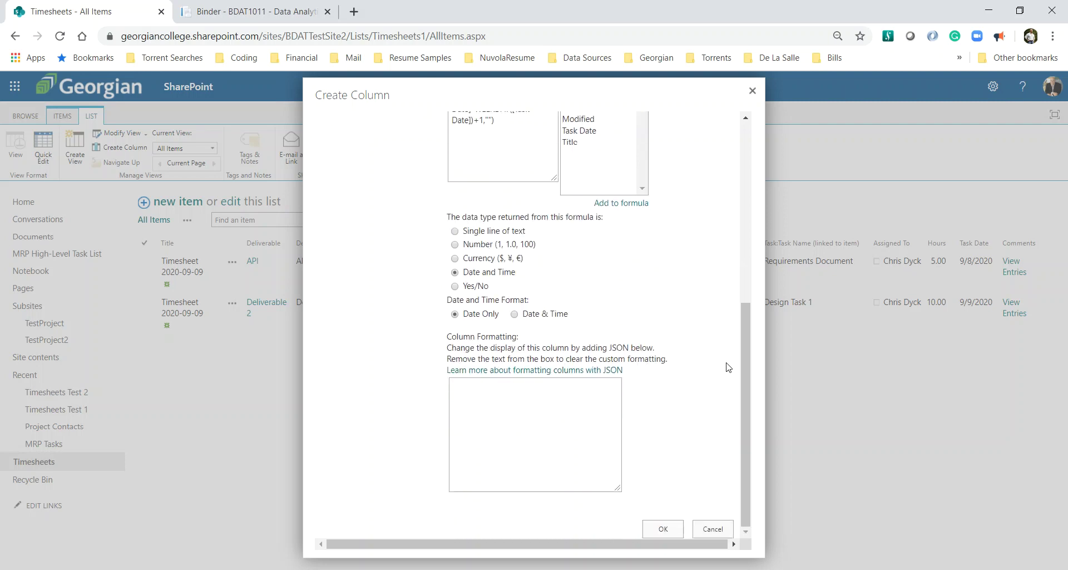
click(662, 528)
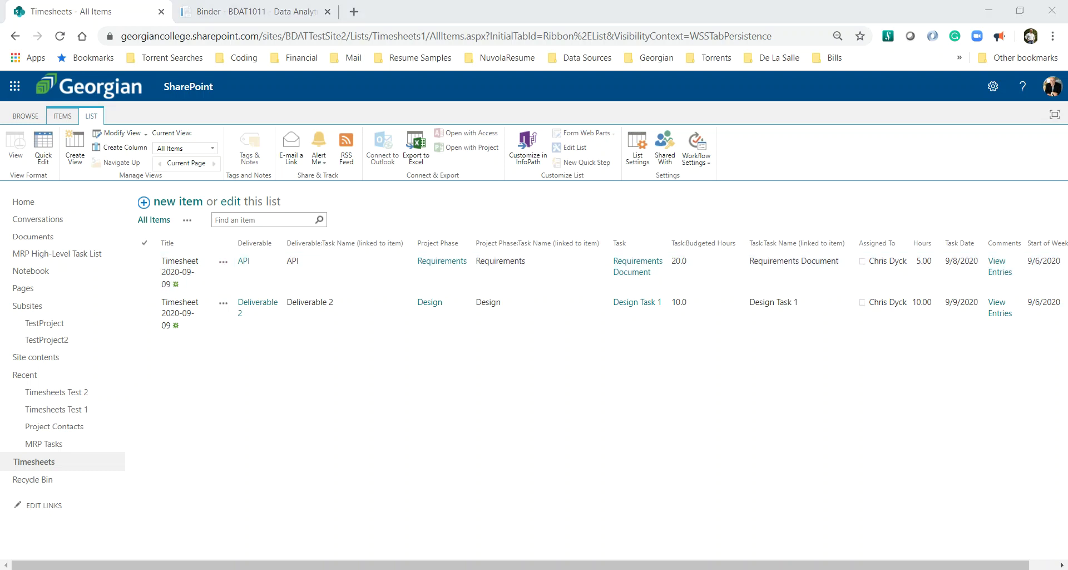
Check the 9/6/2020 Start of Week values against the Windows calendar, then close it
key(super+alt+d)
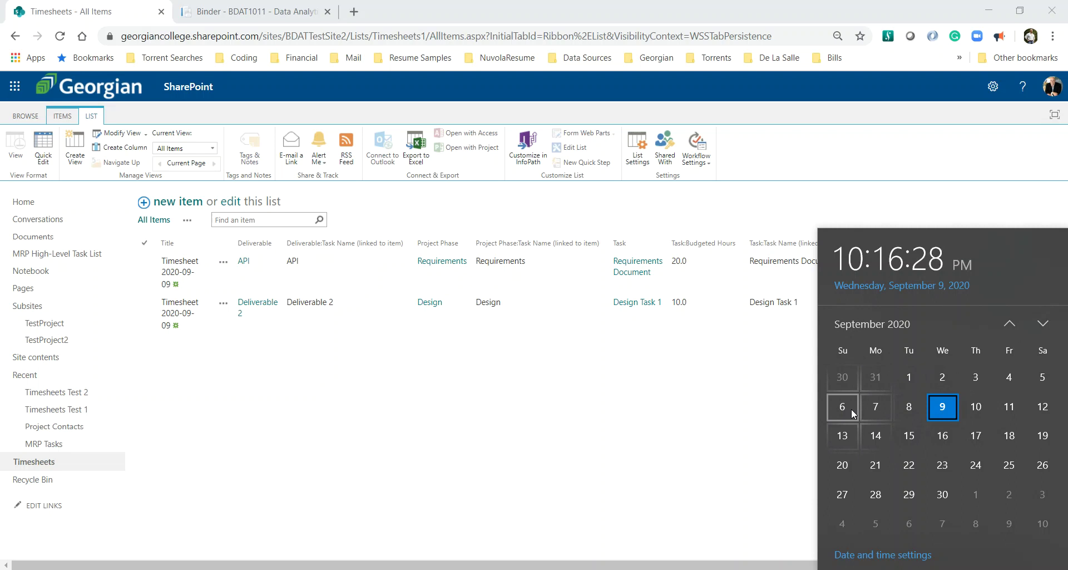
key(Escape)
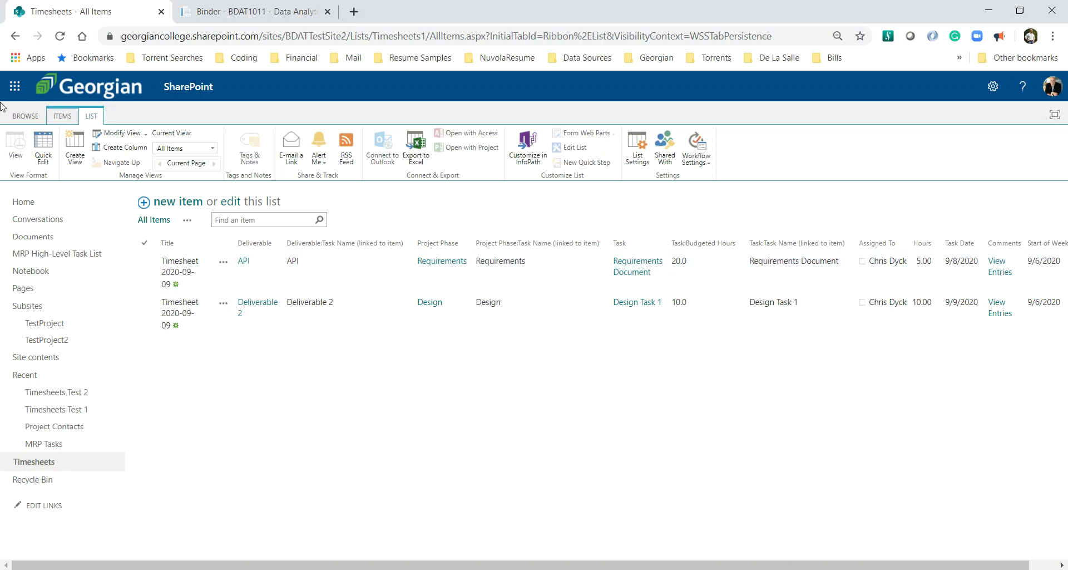
Create a new calculated column named 'End of Task', taking the name from the notes
click(293, 13)
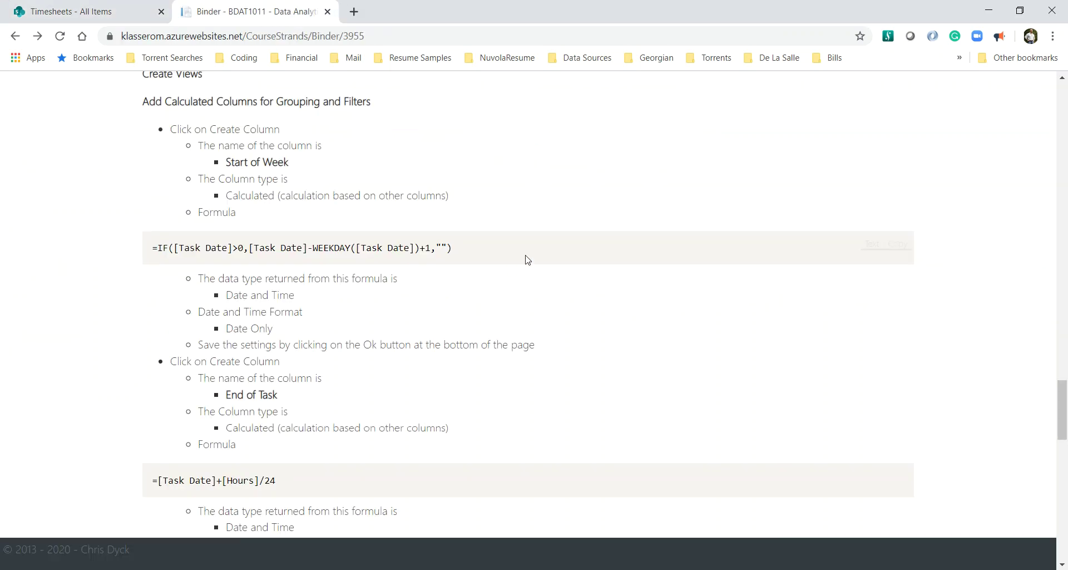
scroll(525, 259, down, 2)
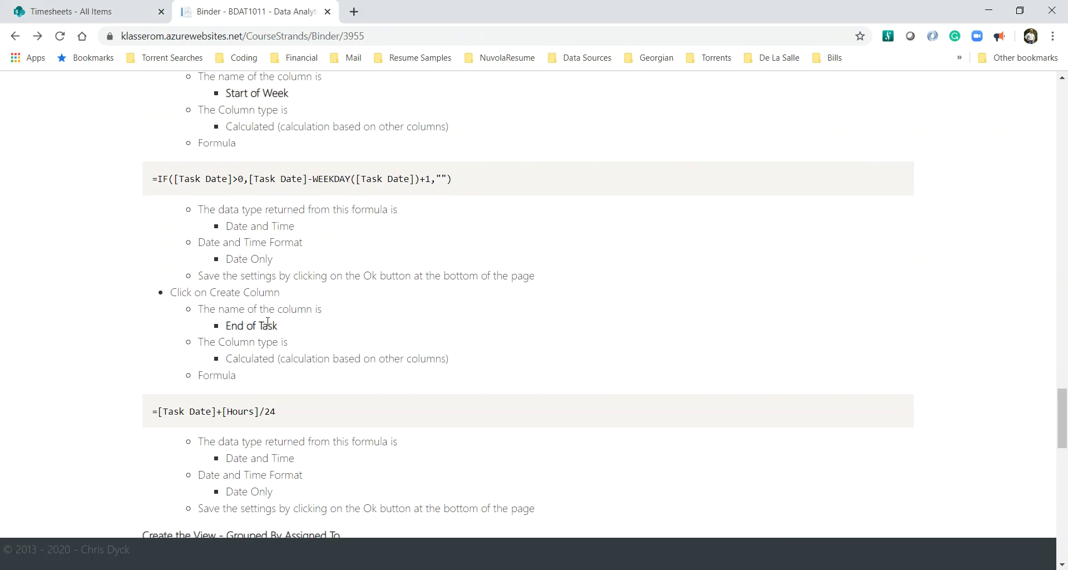
drag(293, 327, 228, 325)
key(ctrl+c)
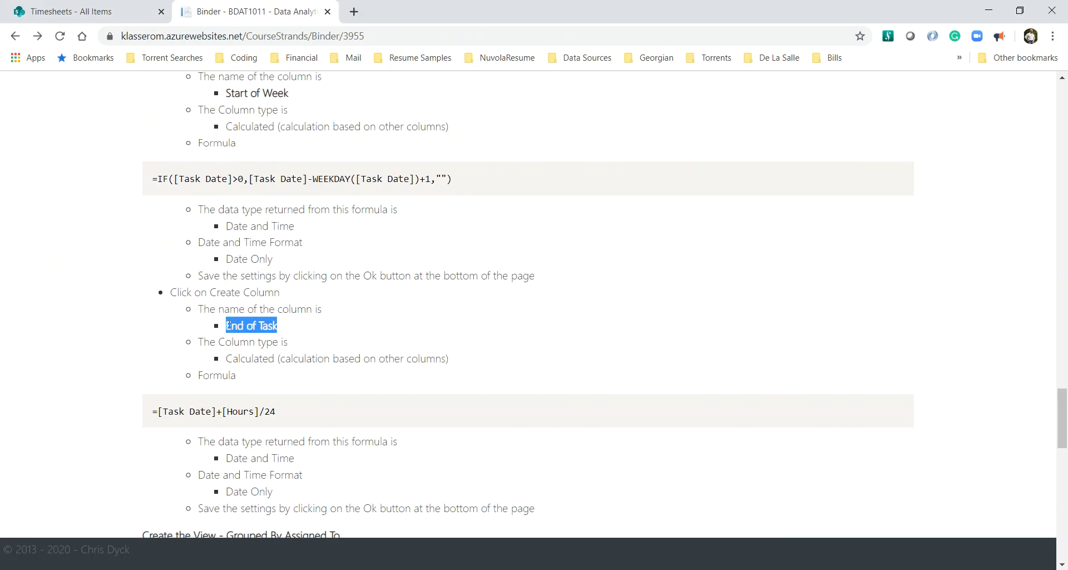
click(92, 13)
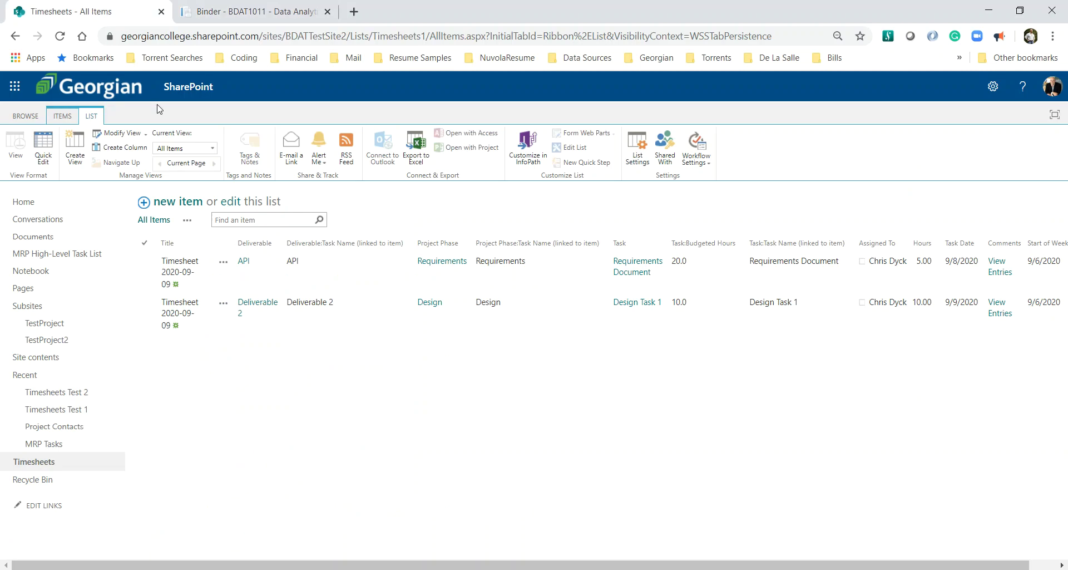
click(119, 147)
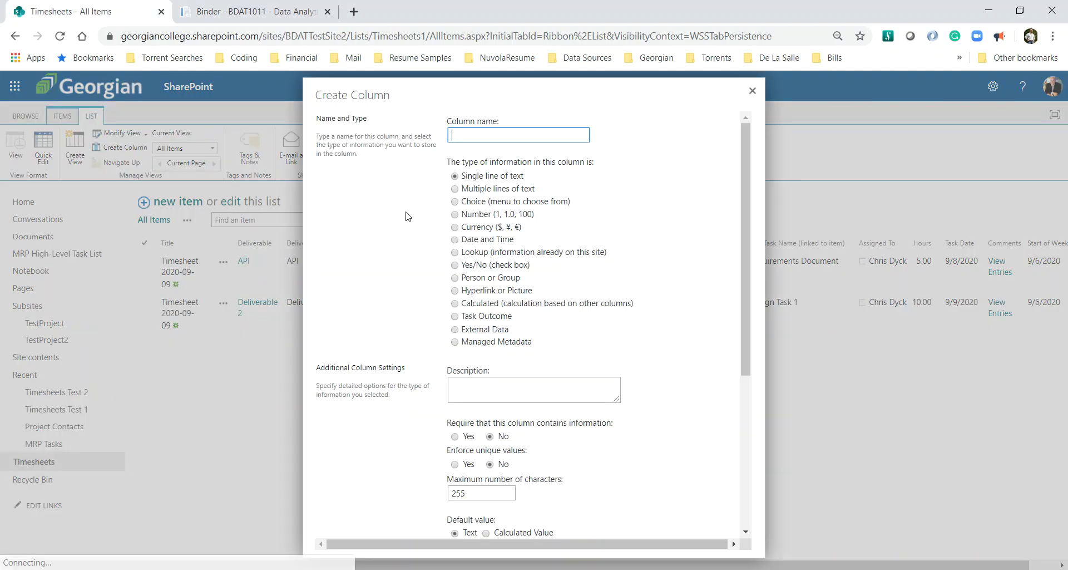
key(ctrl+v)
click(456, 304)
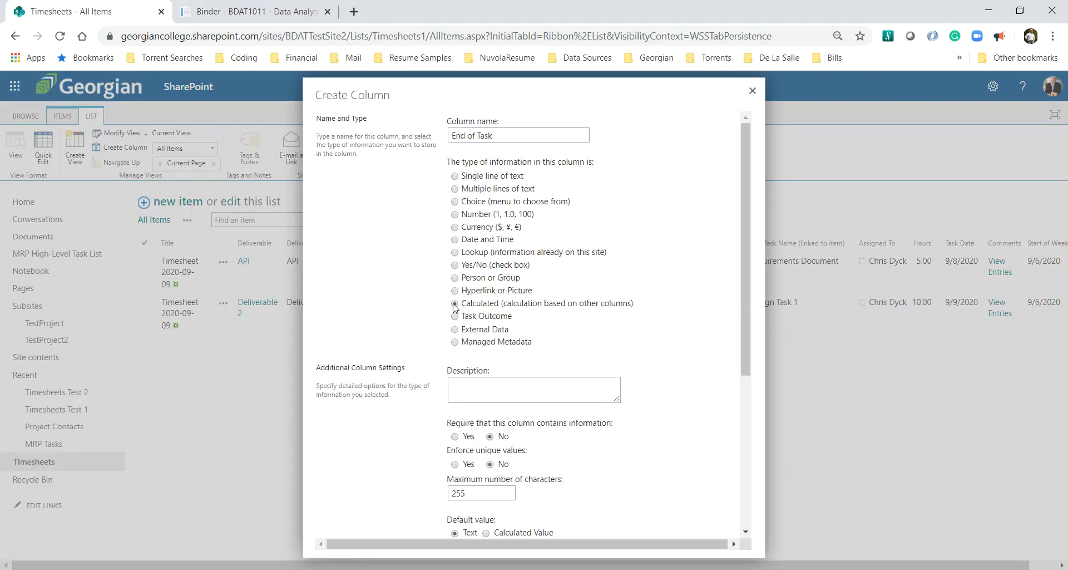
Paste the formula =[Task Date]+[Hours]/24 from the notes into the Formula box
click(478, 456)
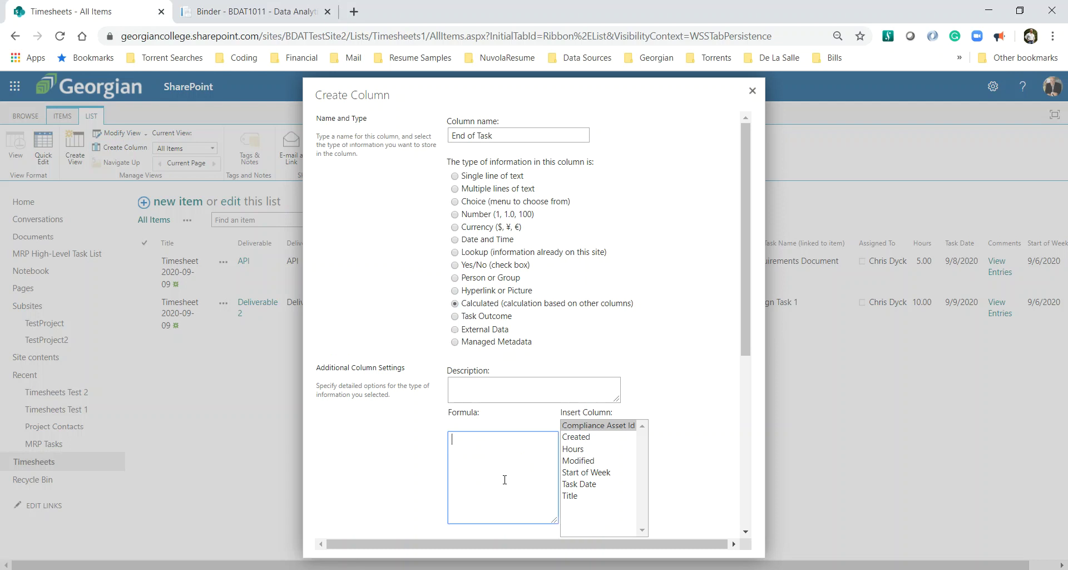
click(266, 10)
scroll(326, 345, down, 1)
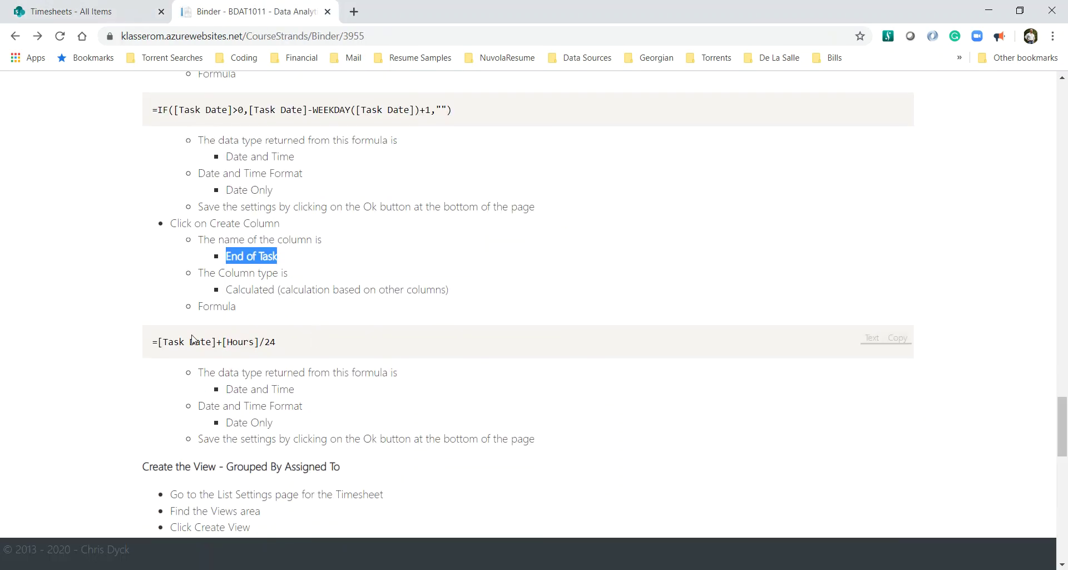
click(898, 339)
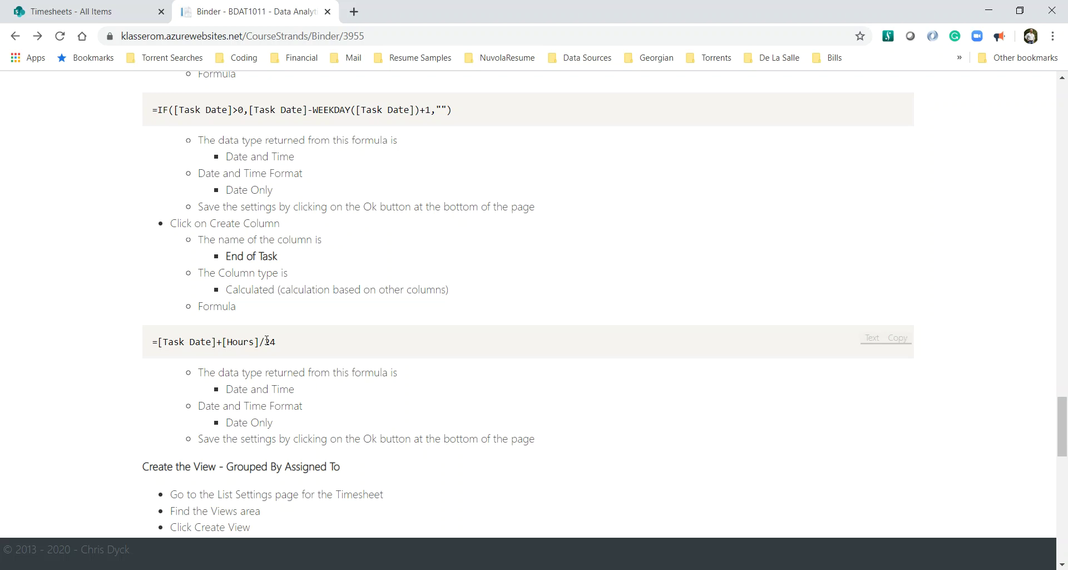
click(86, 12)
click(488, 452)
key(ctrl+v)
Confirm the return type in the notes, choose Date and Time, and save the column
scroll(696, 378, down, 5)
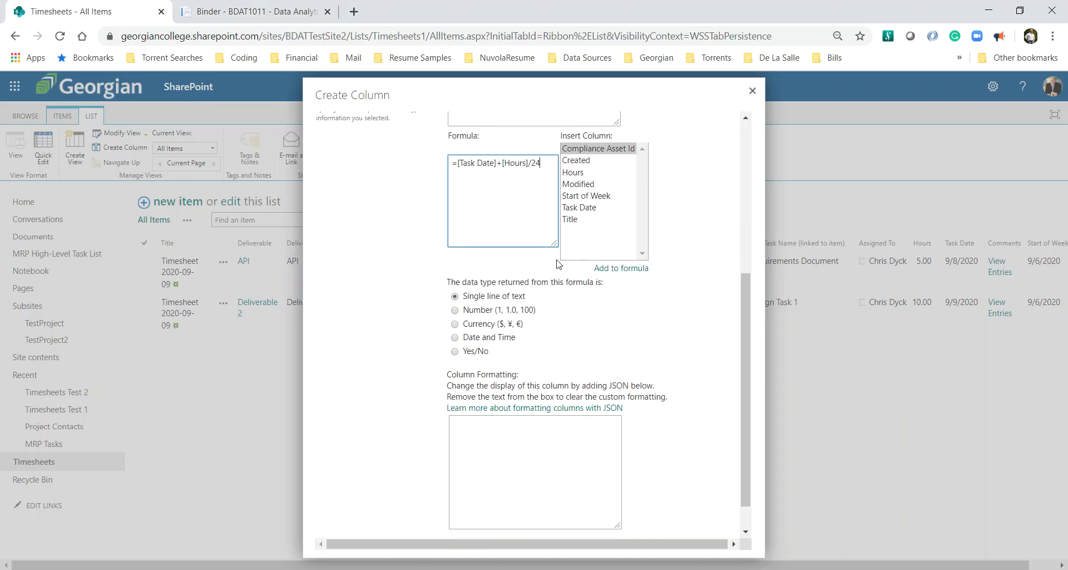
click(270, 15)
scroll(364, 283, down, 2)
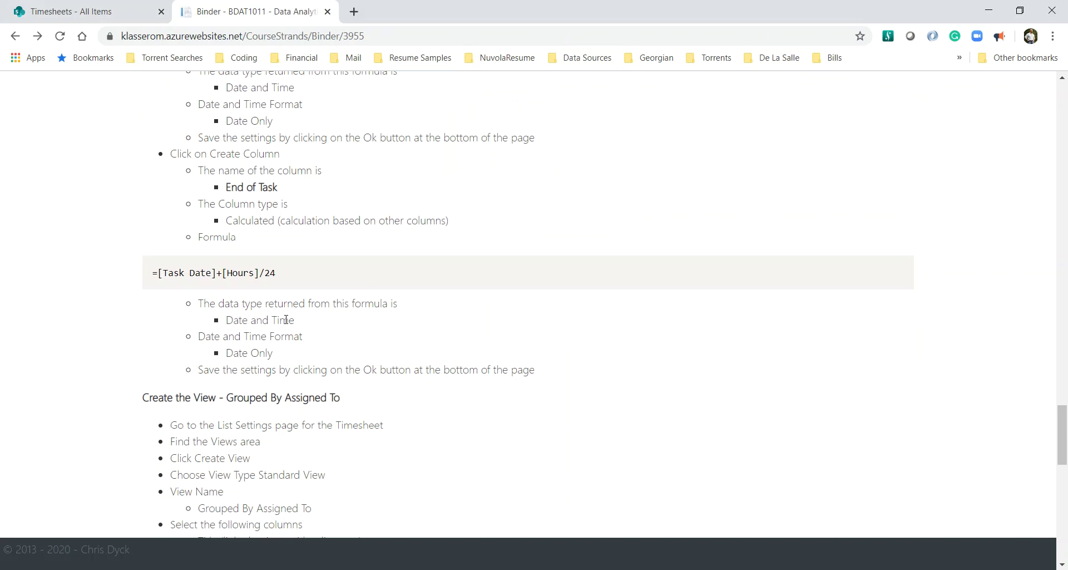
drag(228, 354, 277, 356)
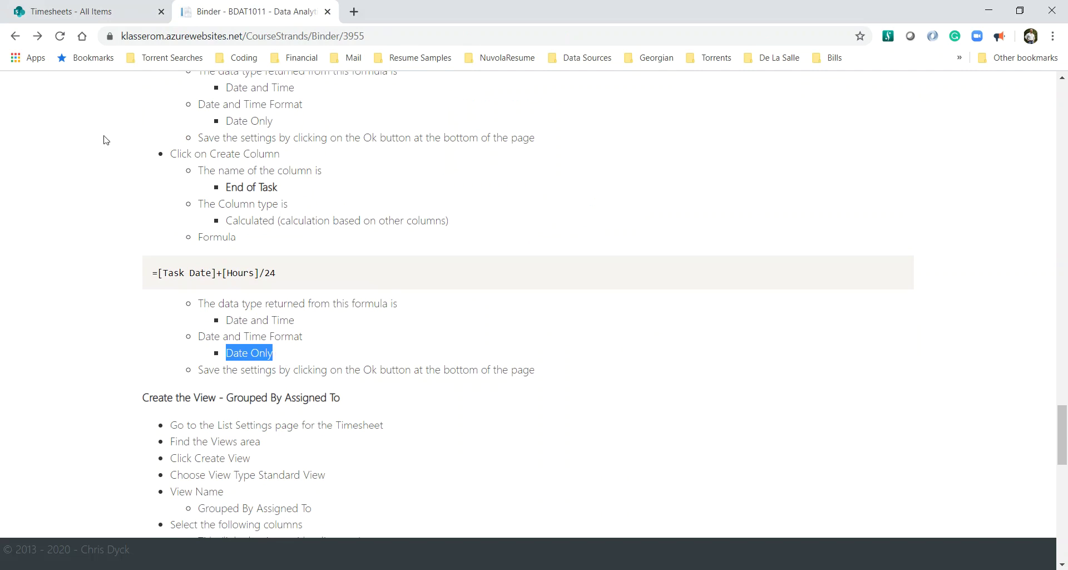
click(84, 12)
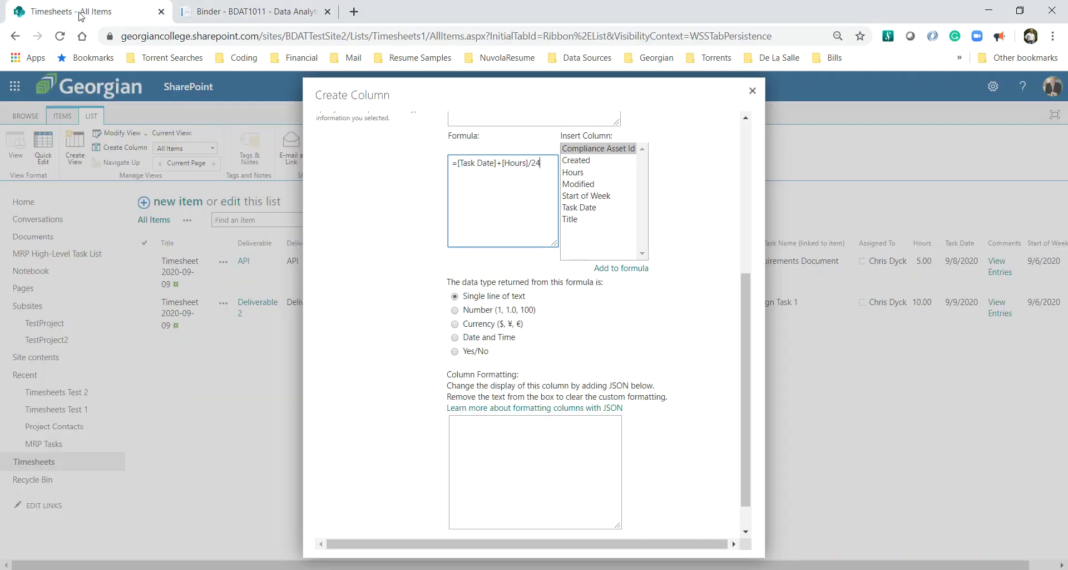
click(458, 337)
scroll(542, 340, down, 1)
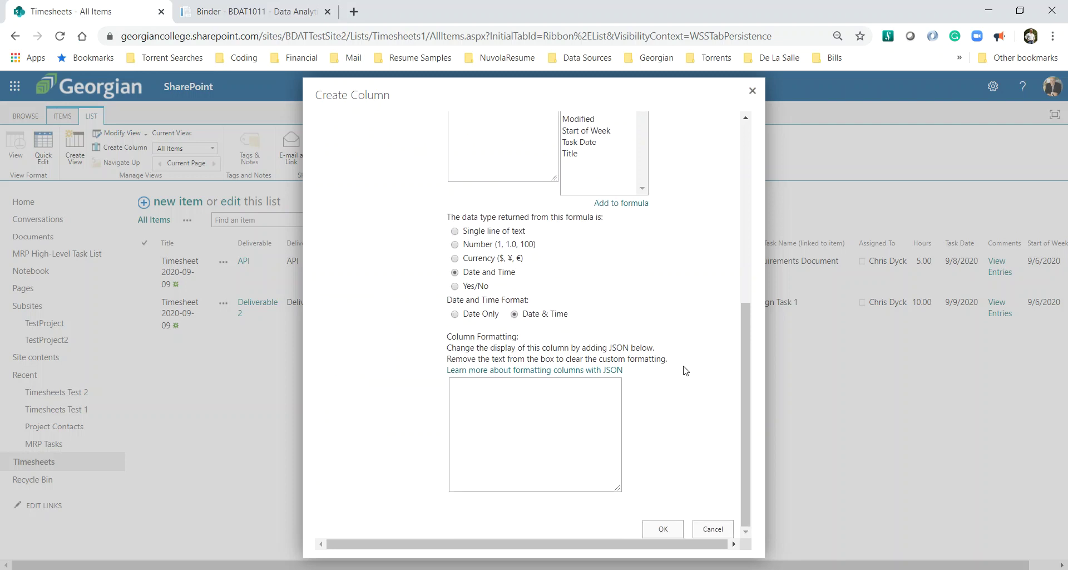
click(660, 527)
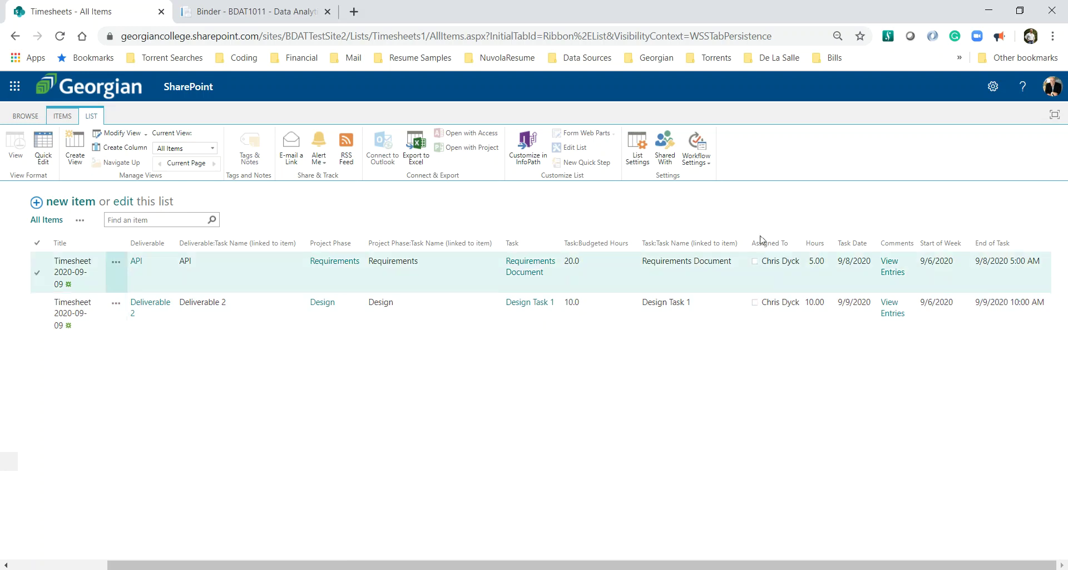
Verify End of Task shows 9/8/2020 5:00 AM and 9/9/2020 10:00 AM, then reopen the notes
click(220, 10)
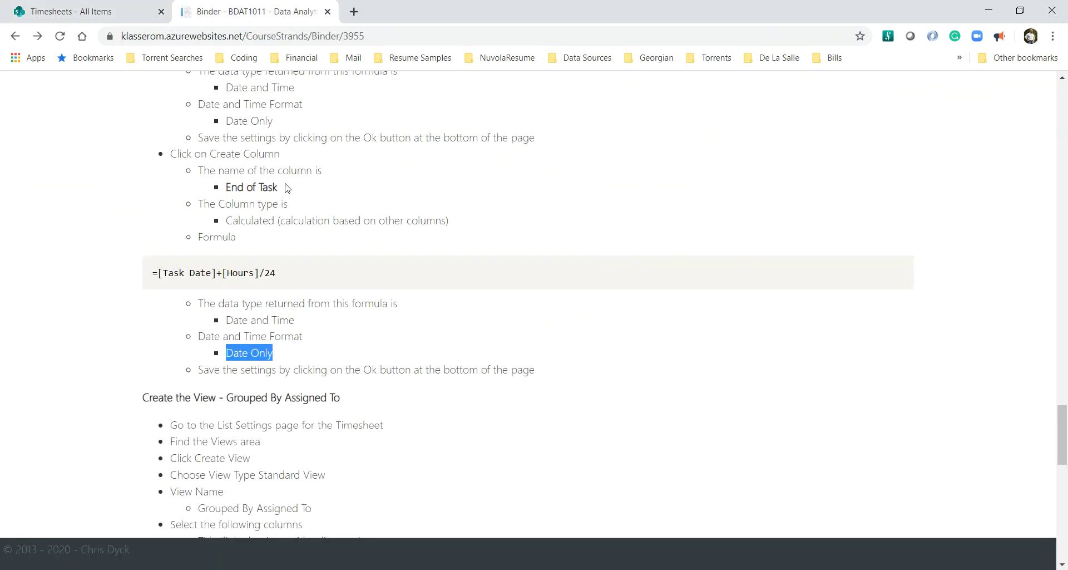
Find and select the 'Grouped By Assigned To' view name in the notes, then return to Timesheets
scroll(534, 366, down, 2)
scroll(534, 365, down, 2)
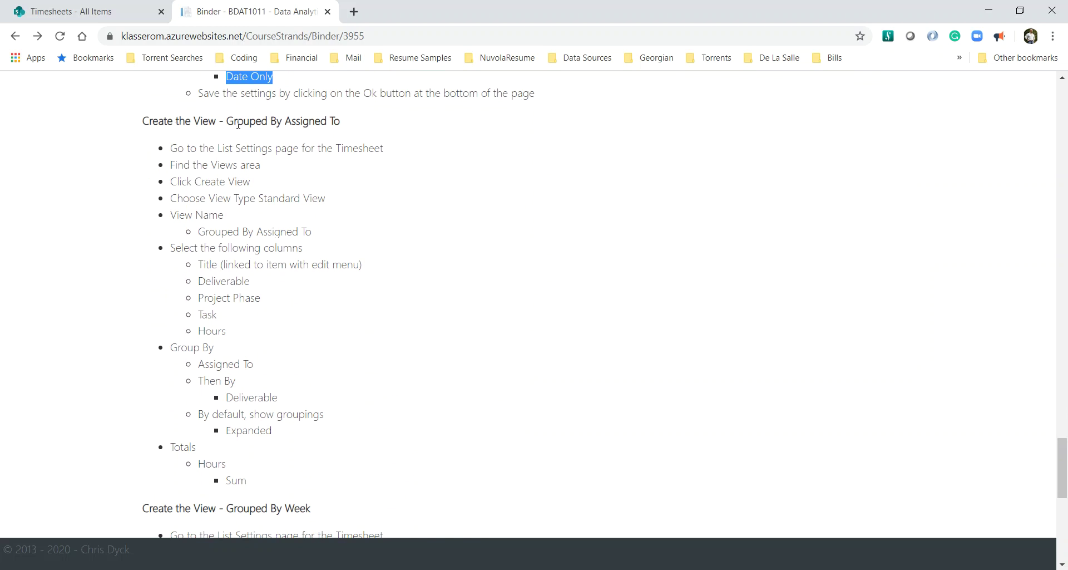
drag(346, 236, 201, 233)
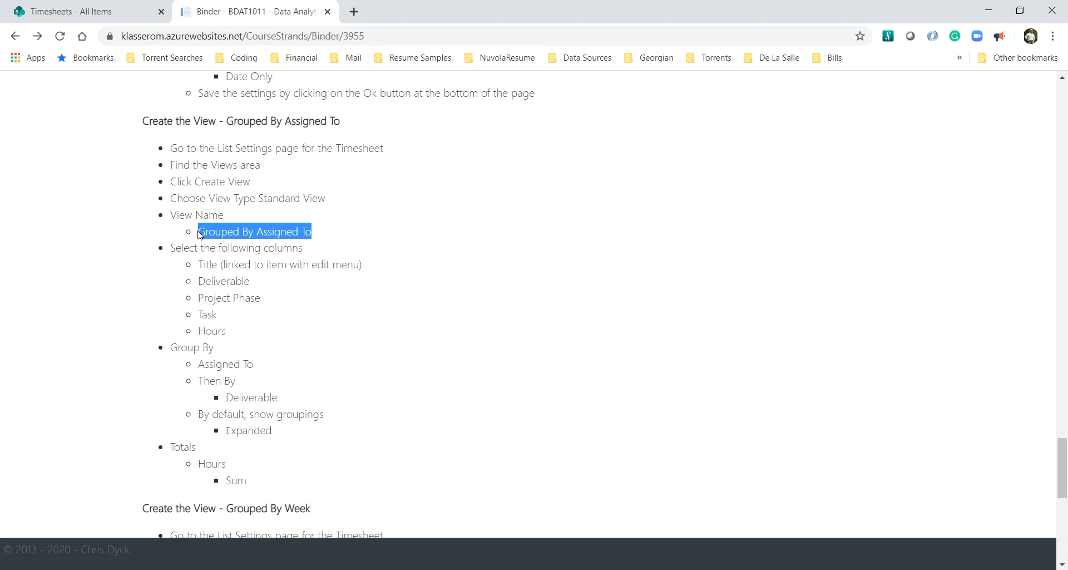
click(65, 15)
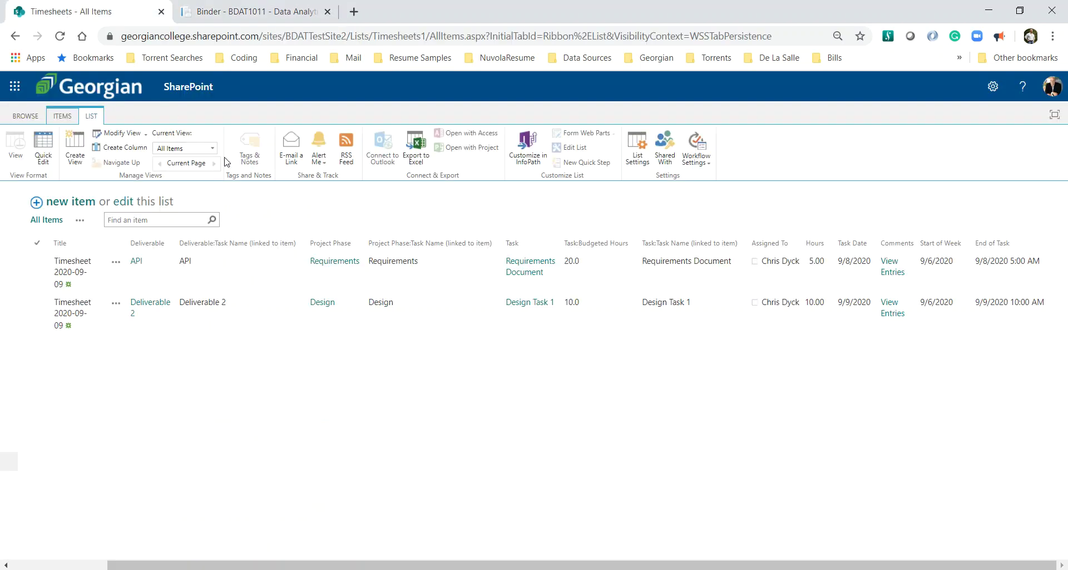
Begin a new Timesheets view of the Standard View type
click(81, 146)
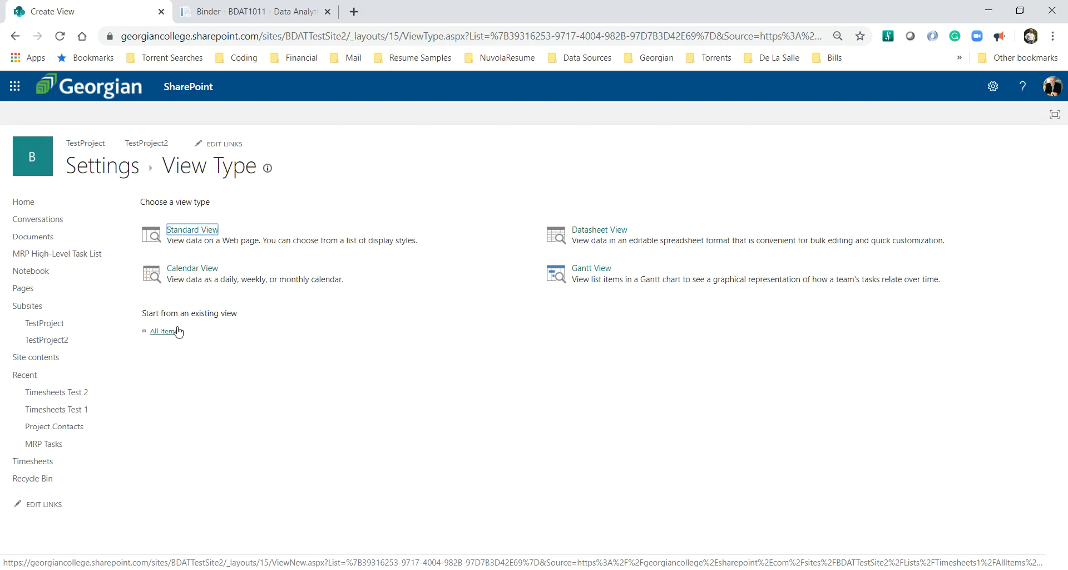
click(195, 231)
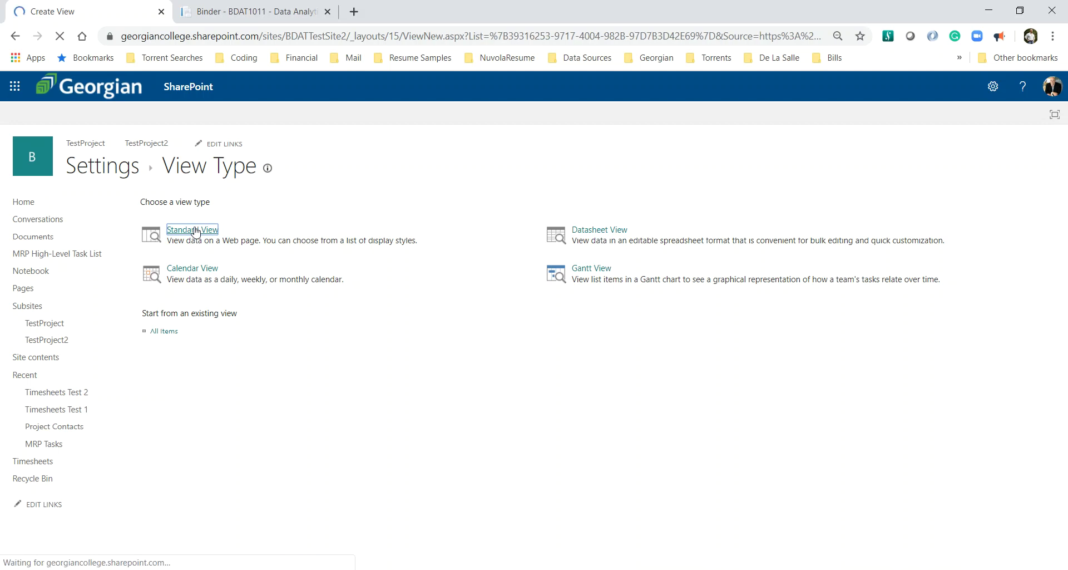
Name the view 'Grouped By Assigned To' and check the notes for which columns to show
text(Grouped By Assigned To)
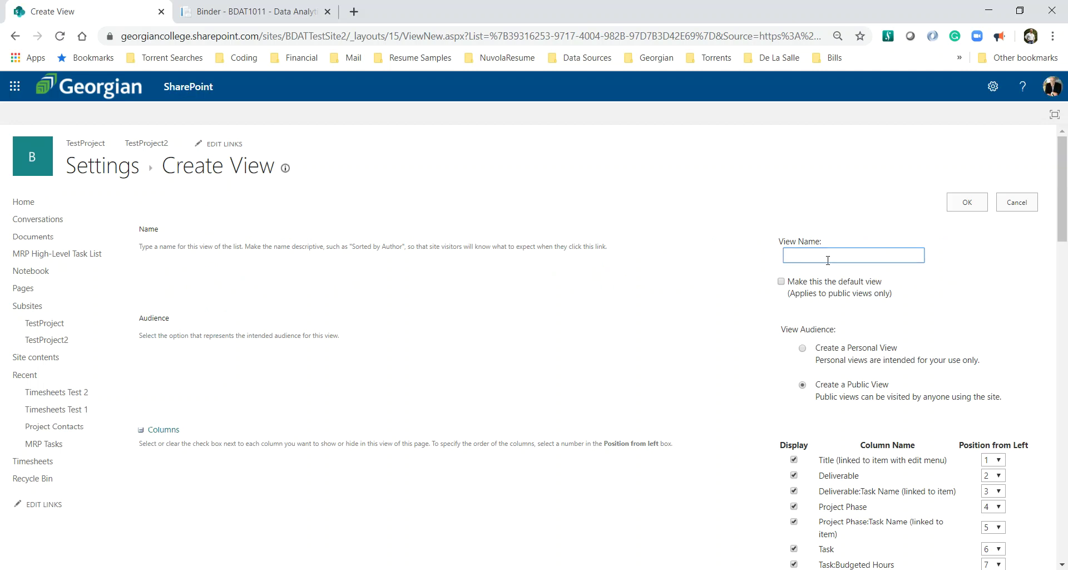
click(873, 245)
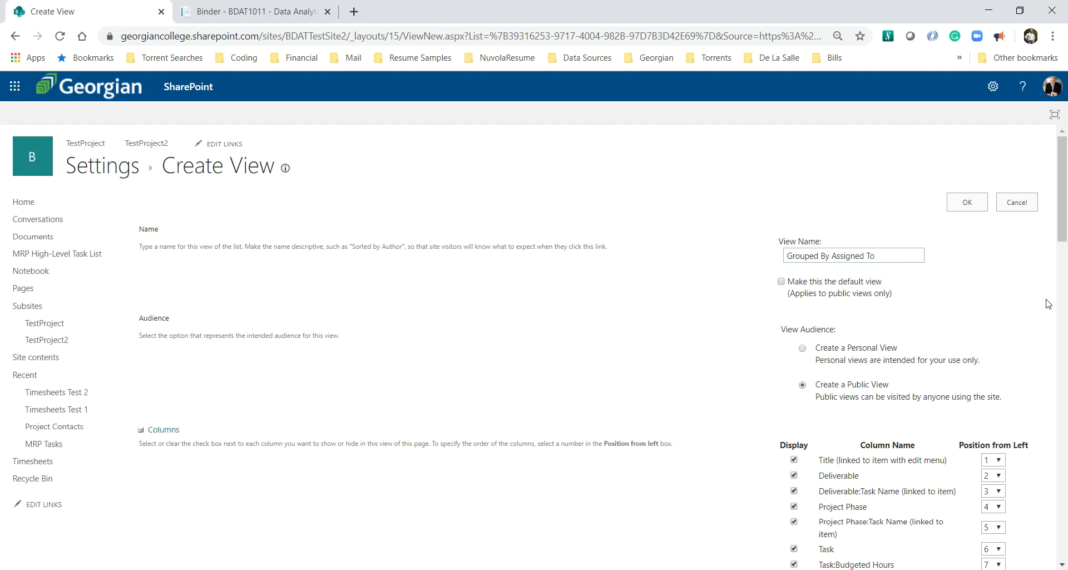
scroll(1048, 304, down, 3)
scroll(1048, 303, down, 1)
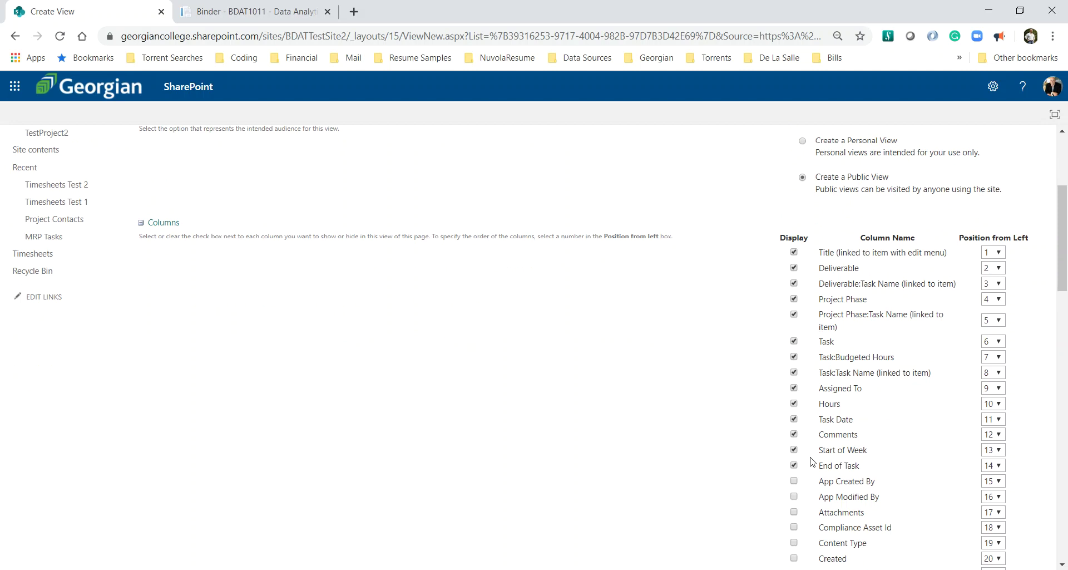
click(238, 21)
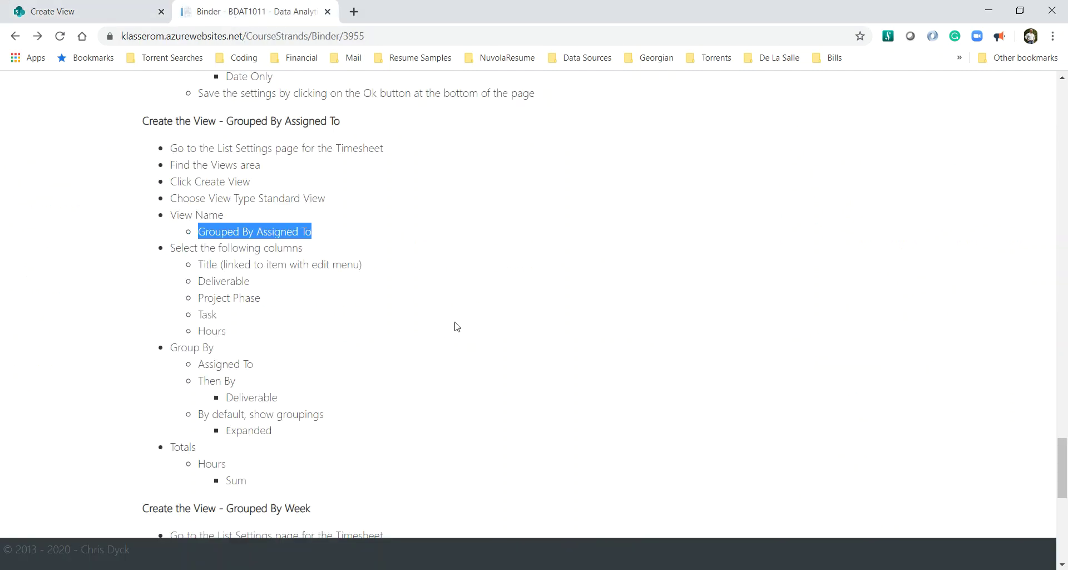
scroll(457, 326, down, 1)
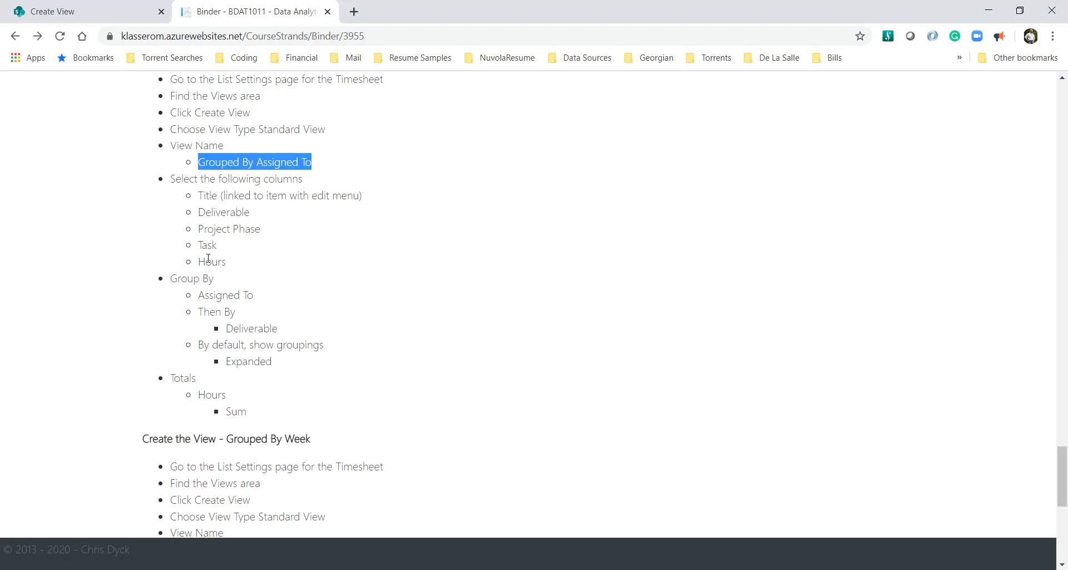
click(54, 16)
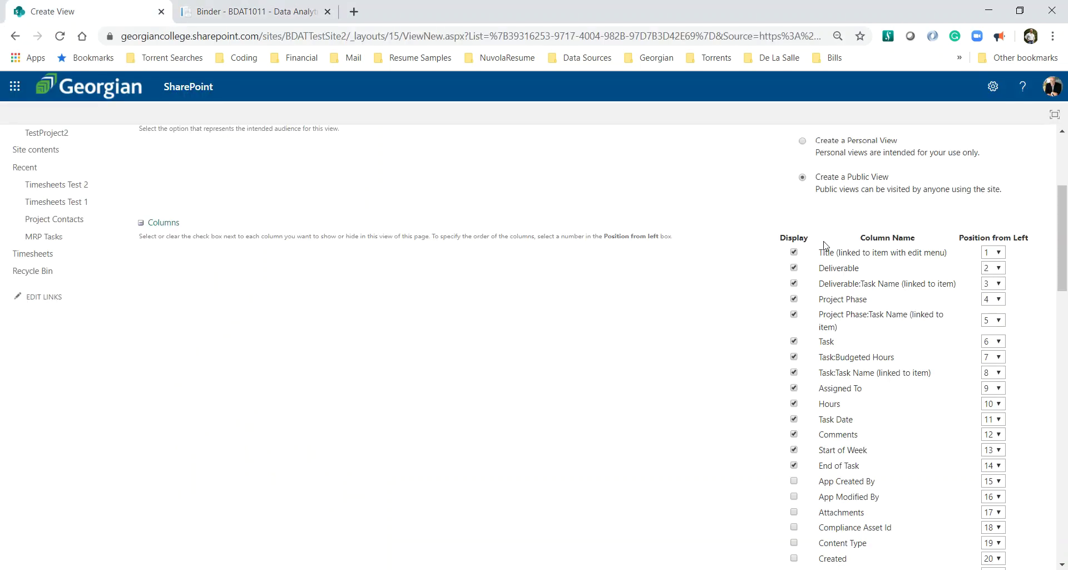
Hide Deliverable:Task Name, Project Phase:Task Name, Task:Budgeted Hours, Task:Task Name, Start of Week and End of Task
click(794, 283)
click(794, 314)
click(794, 356)
click(794, 373)
scroll(796, 391, down, 1)
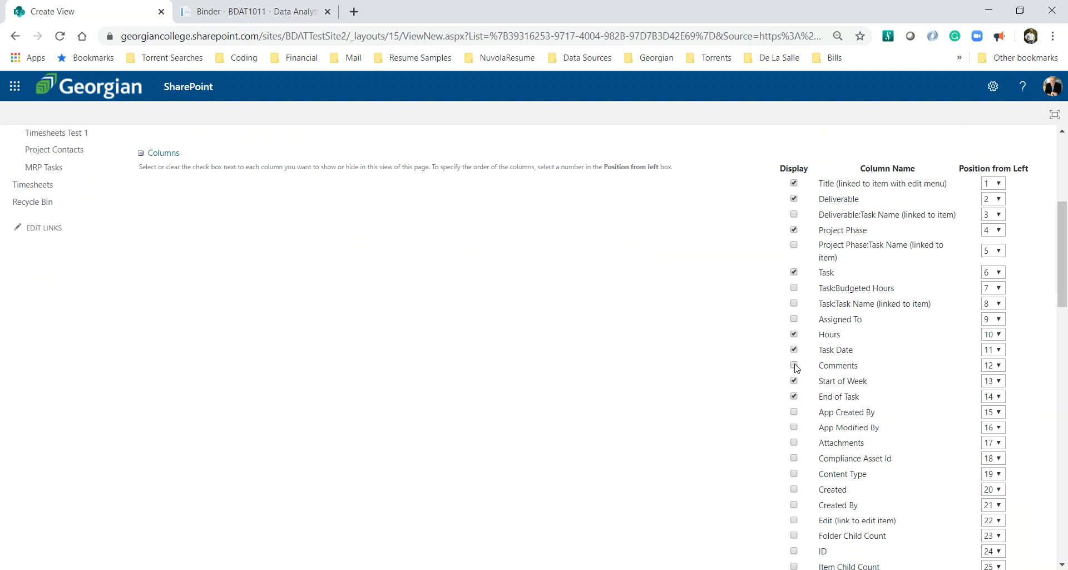
click(793, 381)
click(794, 396)
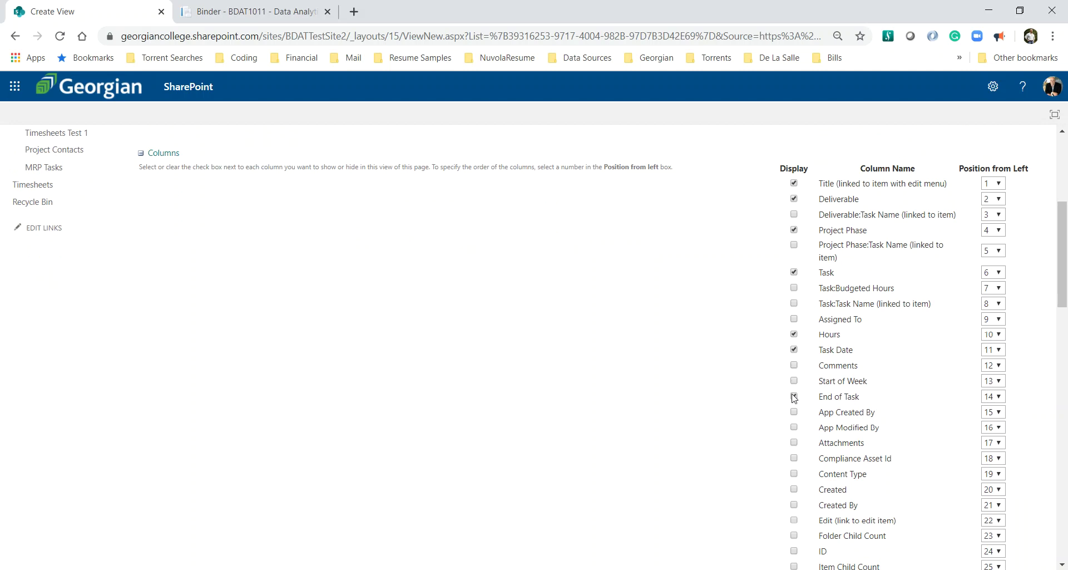
Move Task Date to position 2 and save the view
click(993, 350)
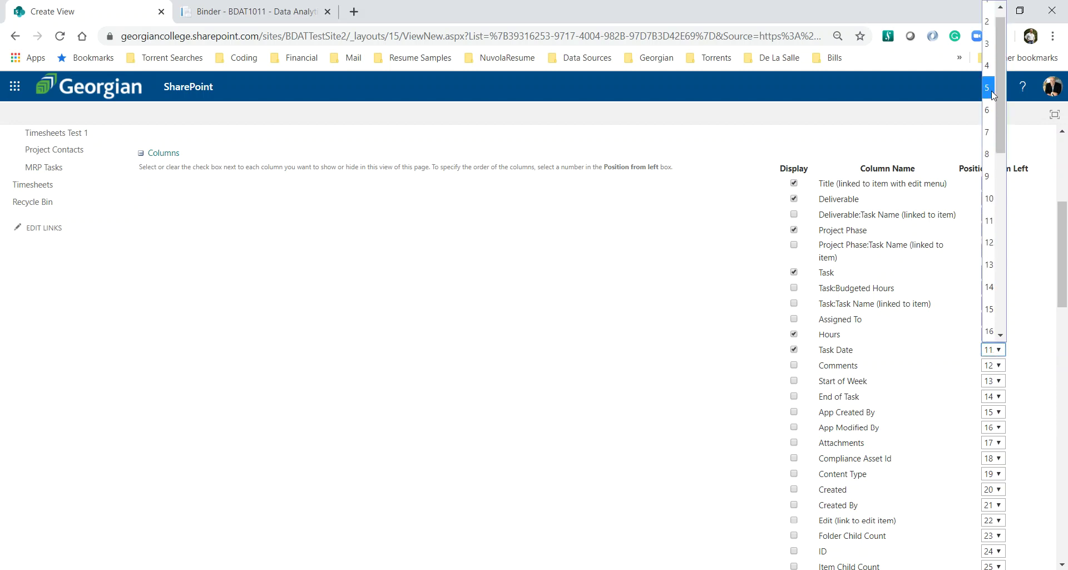
click(985, 25)
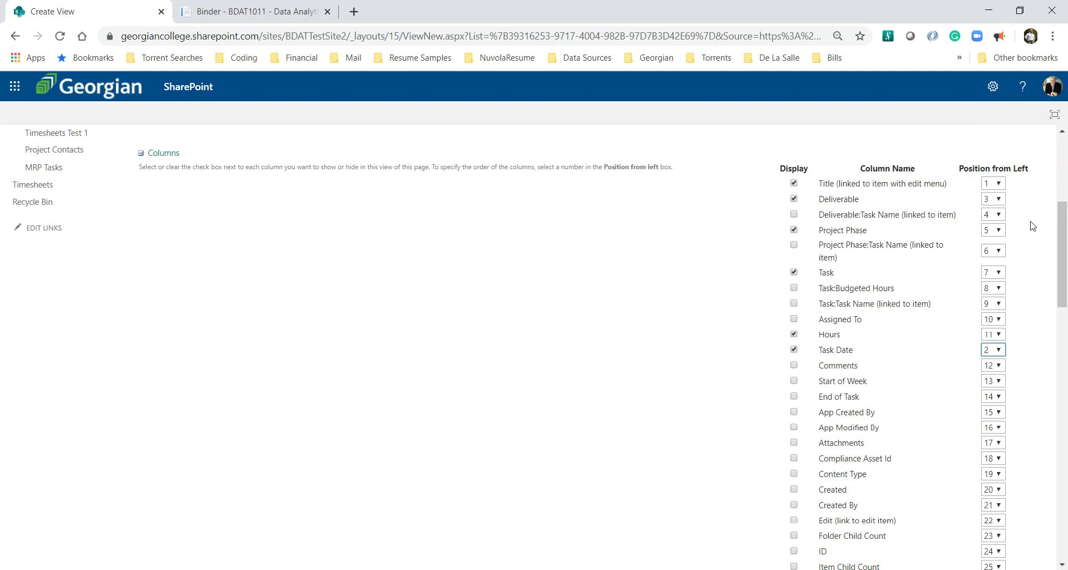
scroll(1032, 226, down, 7)
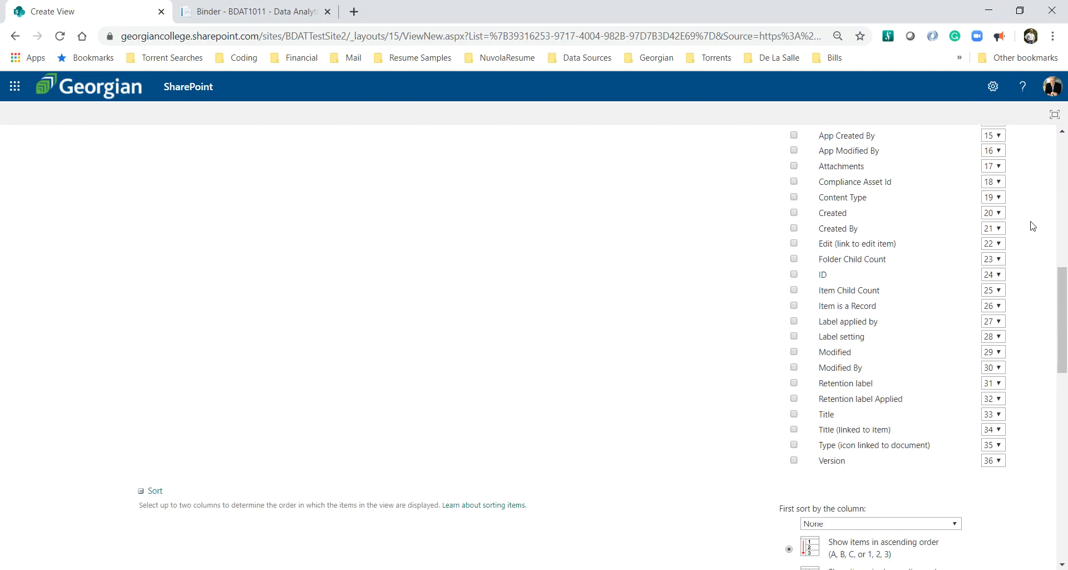
scroll(1033, 226, up, 15)
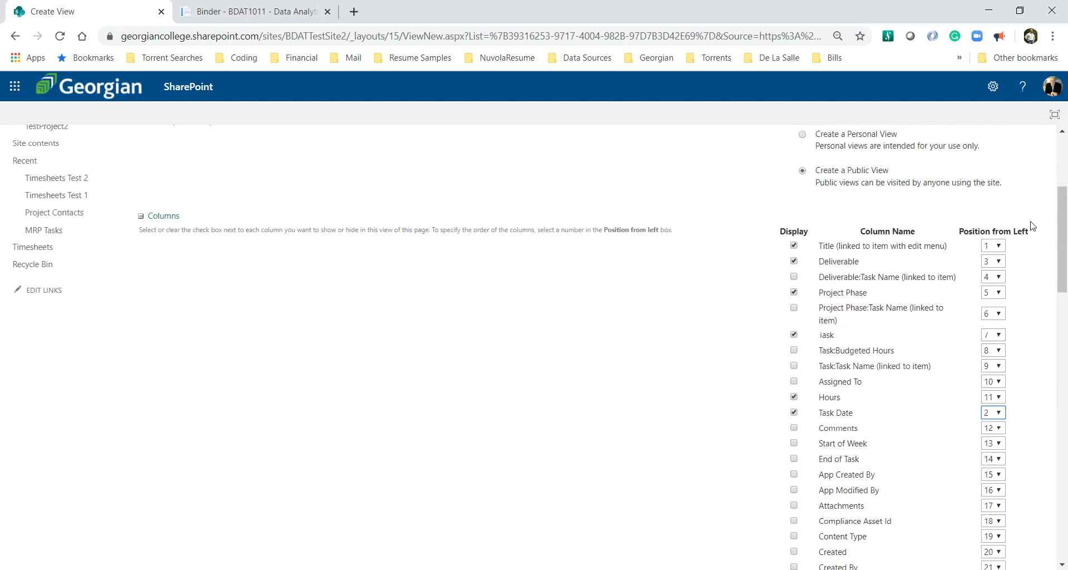
click(966, 203)
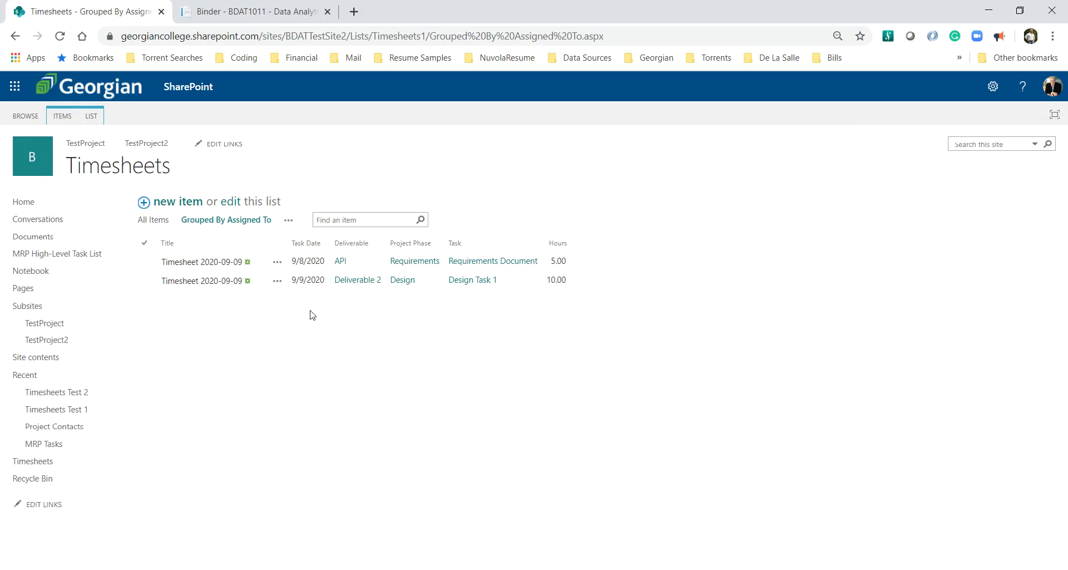
Open Modify View for Grouped By Assigned To and scroll the Edit View page toward Group By
click(87, 118)
click(117, 134)
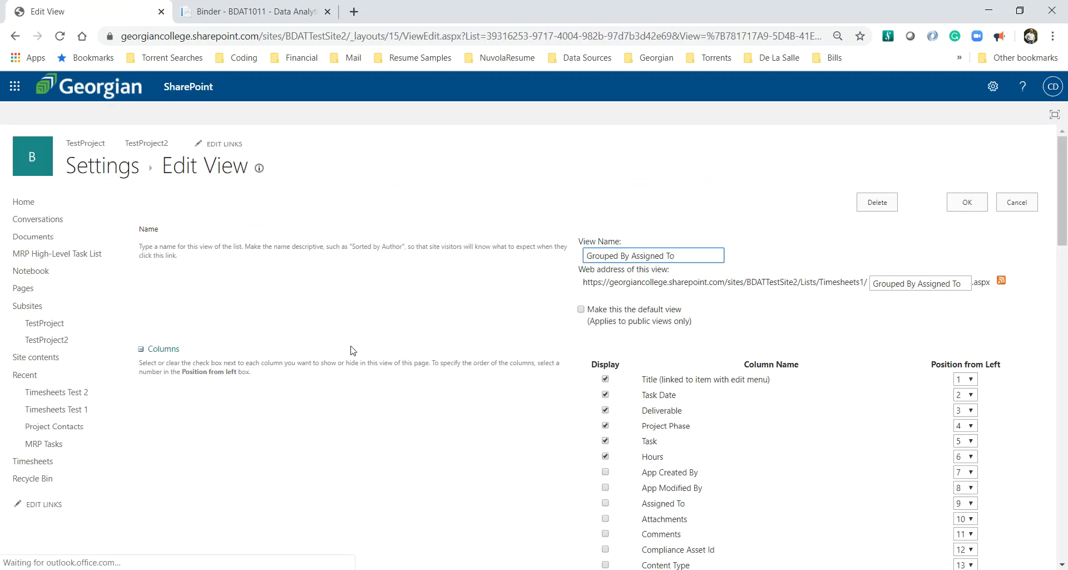
scroll(1062, 405, down, 1)
scroll(1063, 405, down, 15)
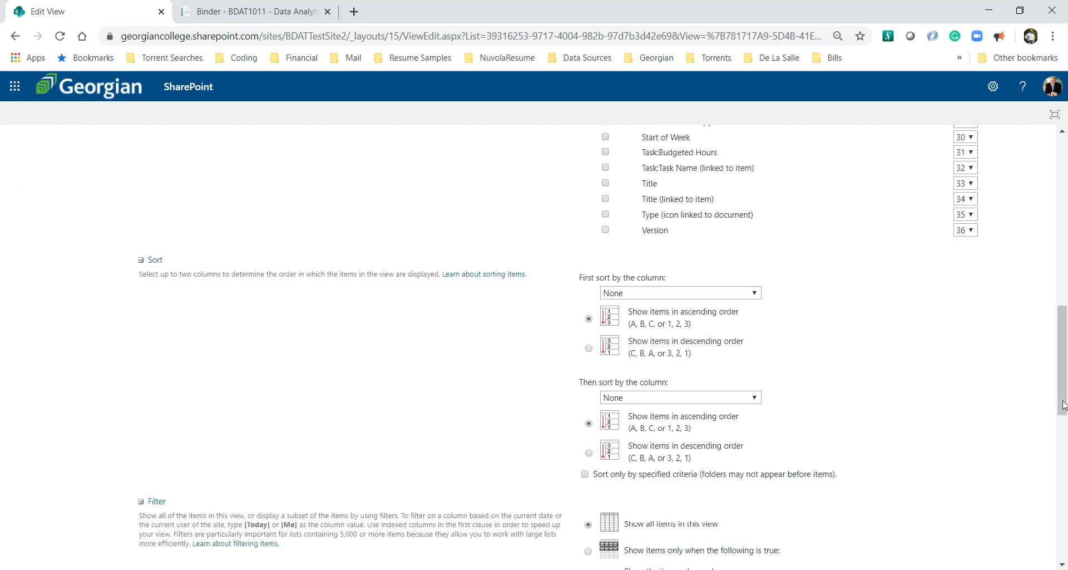
scroll(1062, 405, down, 2)
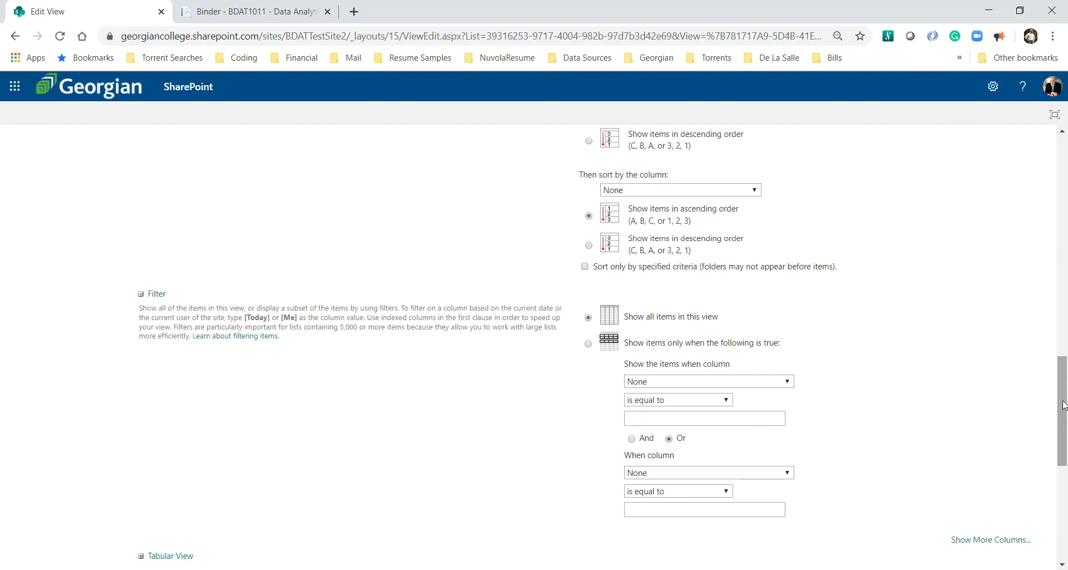
scroll(318, 285, up, 3)
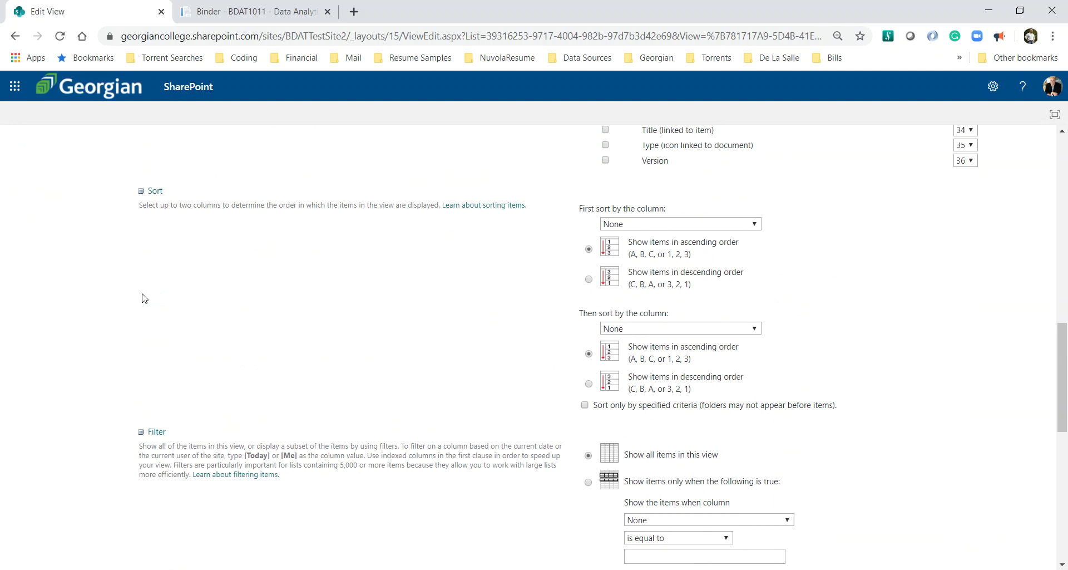
scroll(341, 396, down, 4)
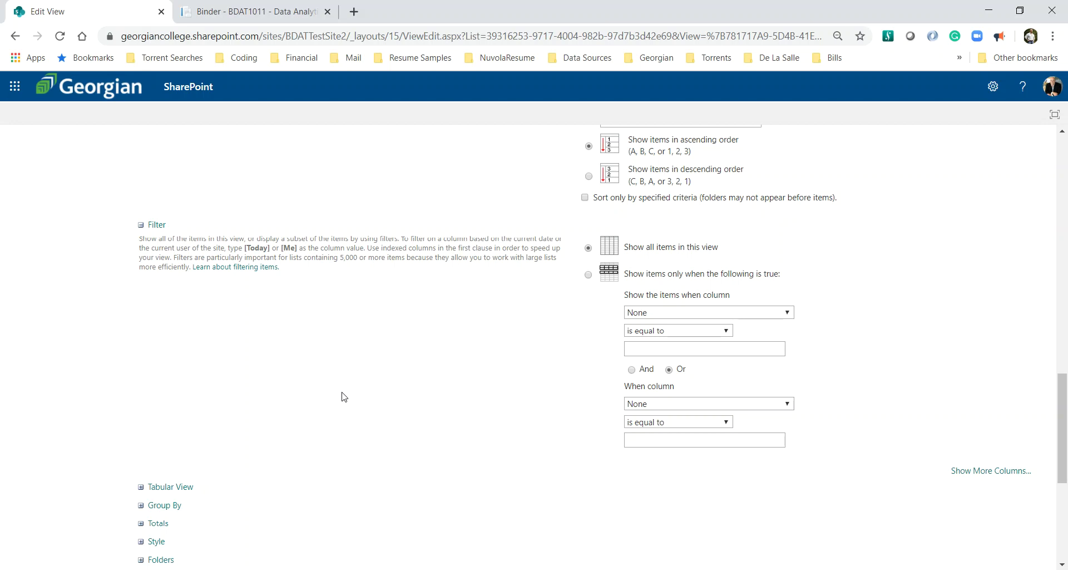
scroll(342, 396, down, 3)
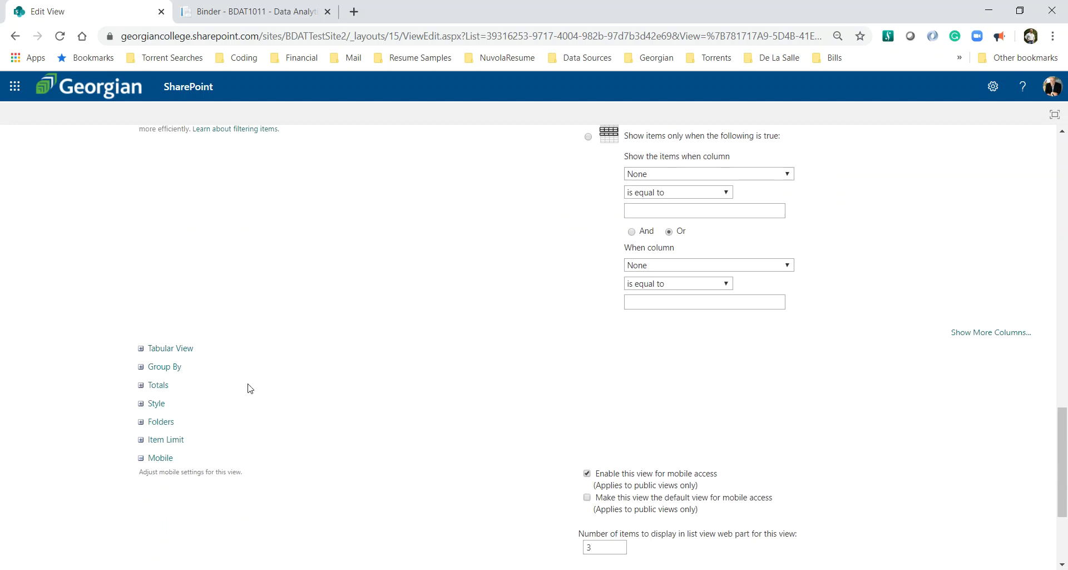
Group the view first by Assigned To, then by Deliverable, with groups expanded by default
click(160, 367)
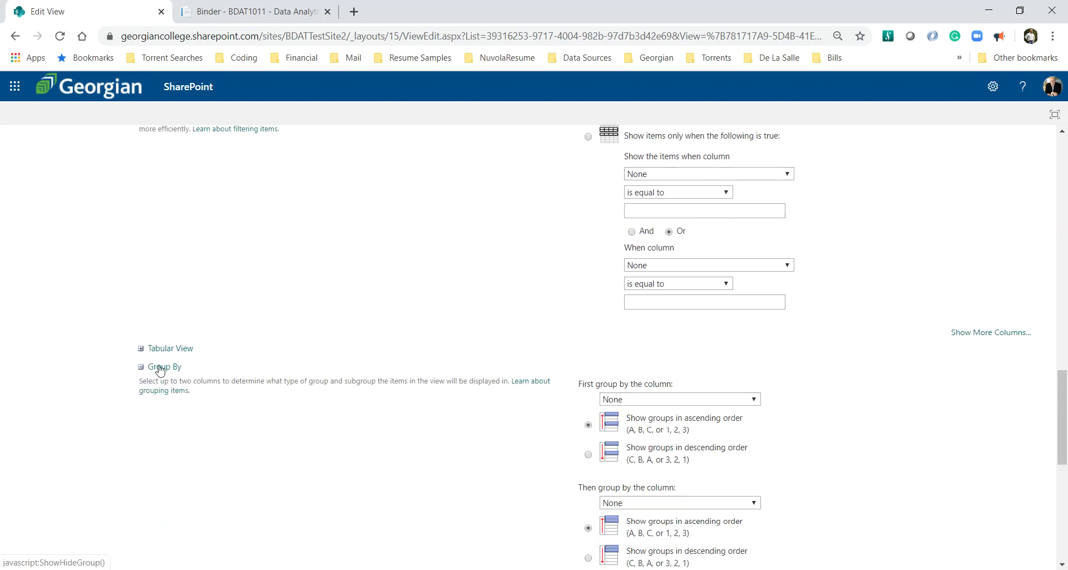
click(630, 401)
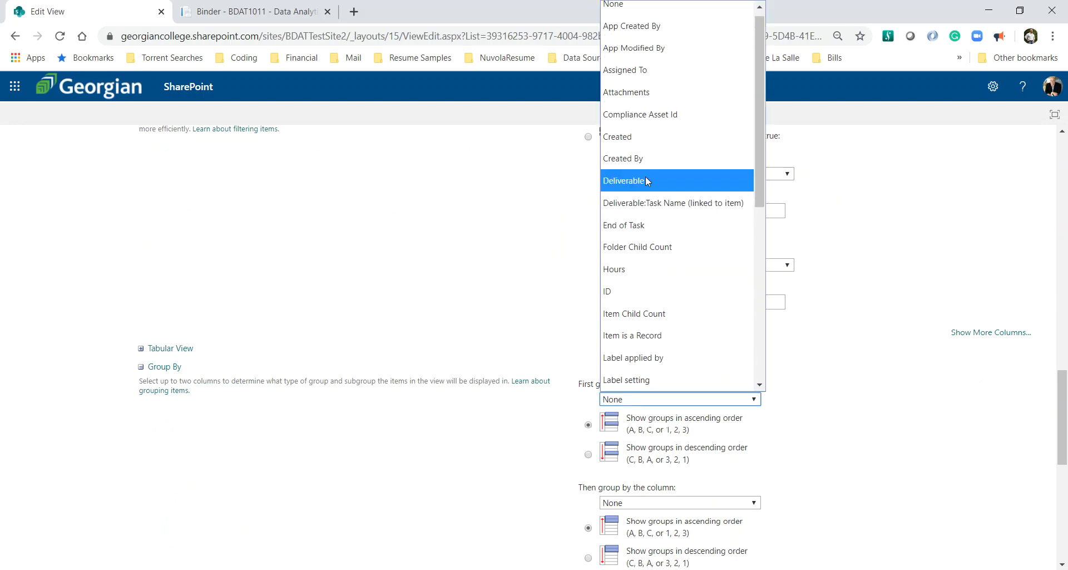
click(627, 79)
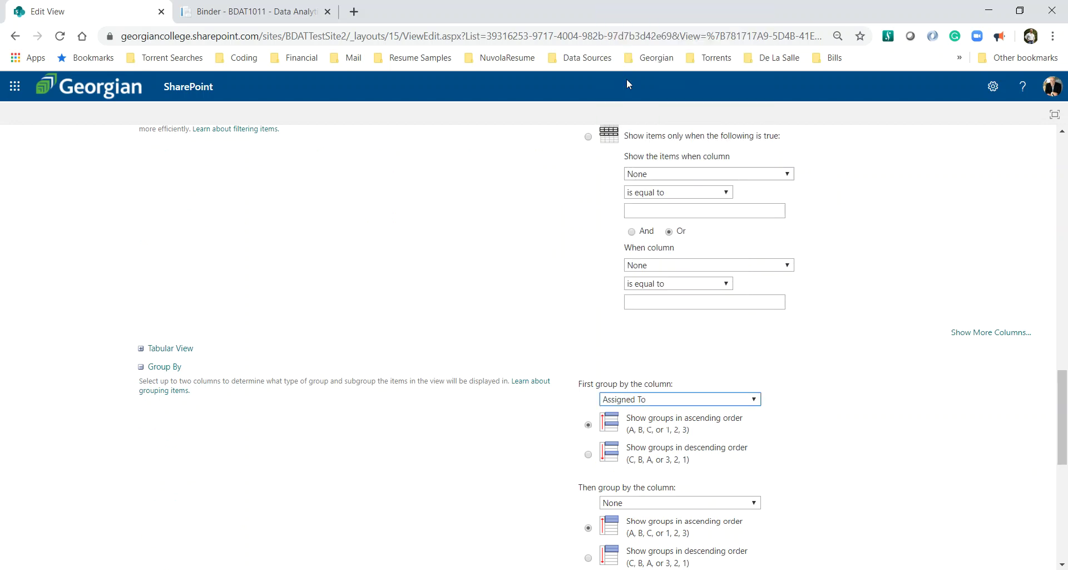
scroll(843, 329, down, 3)
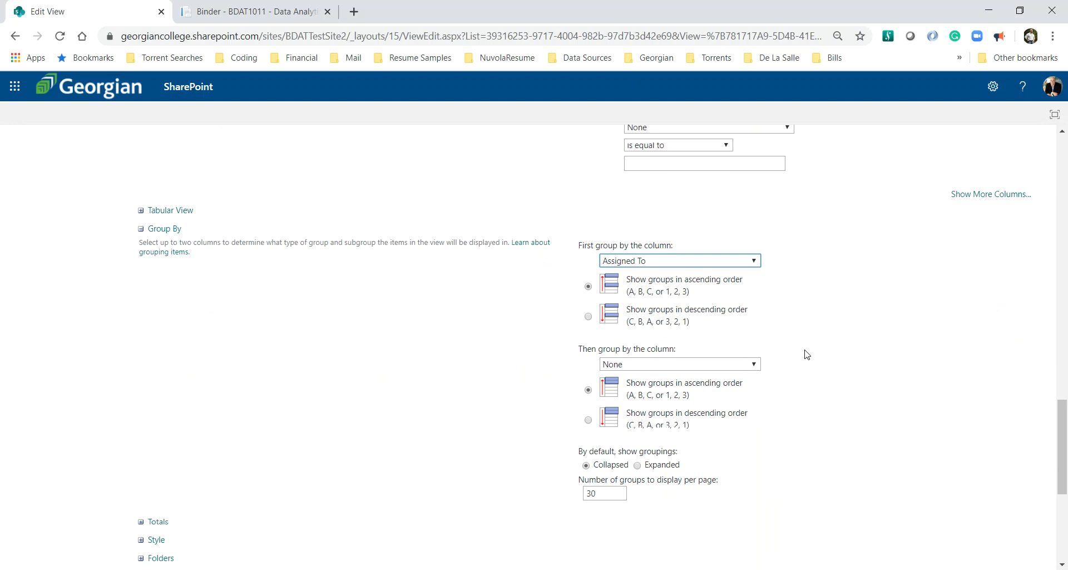
click(648, 366)
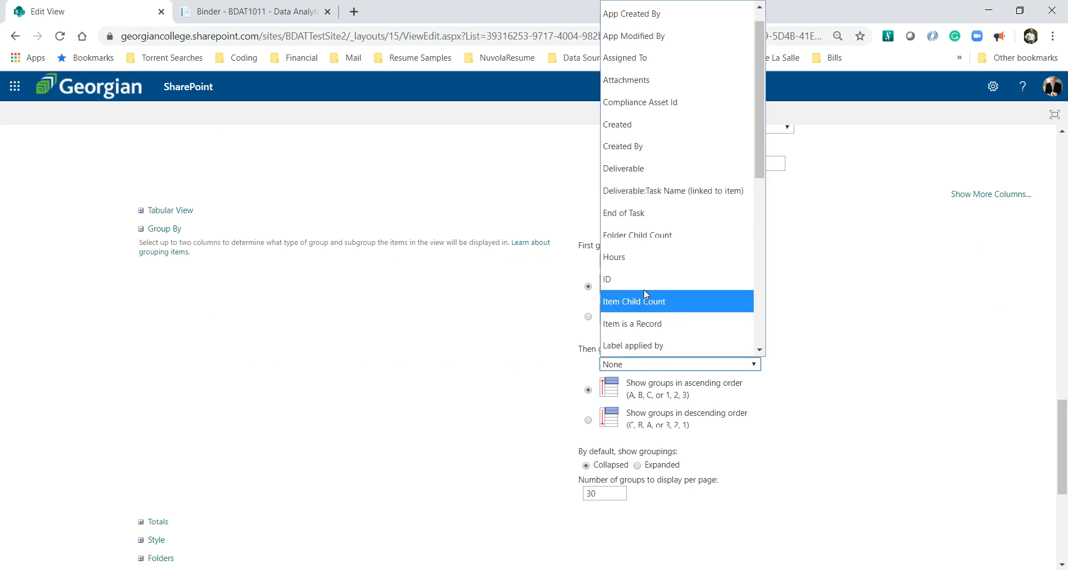
click(639, 167)
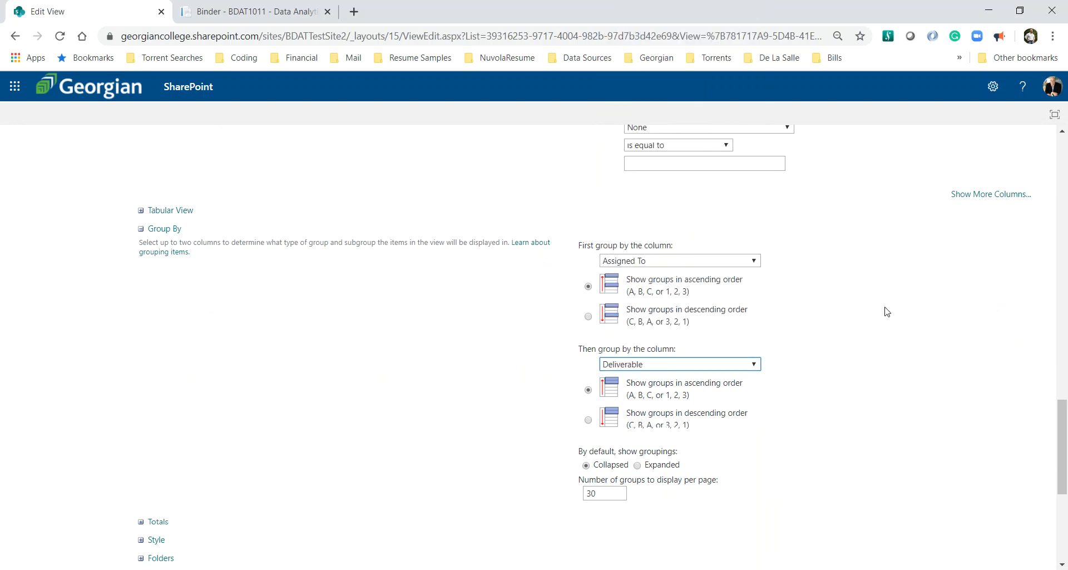
scroll(884, 310, down, 3)
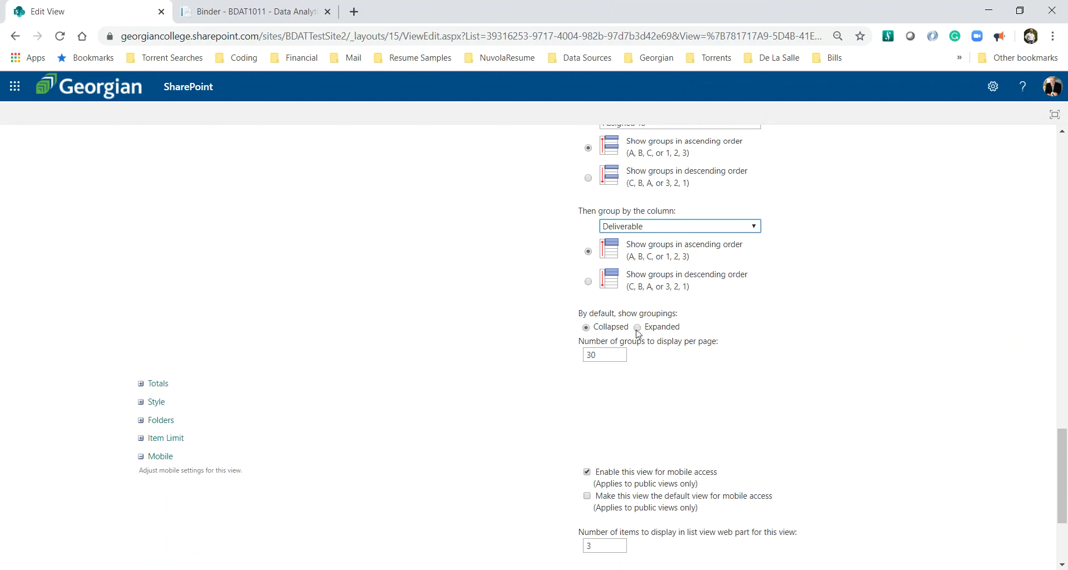
click(637, 328)
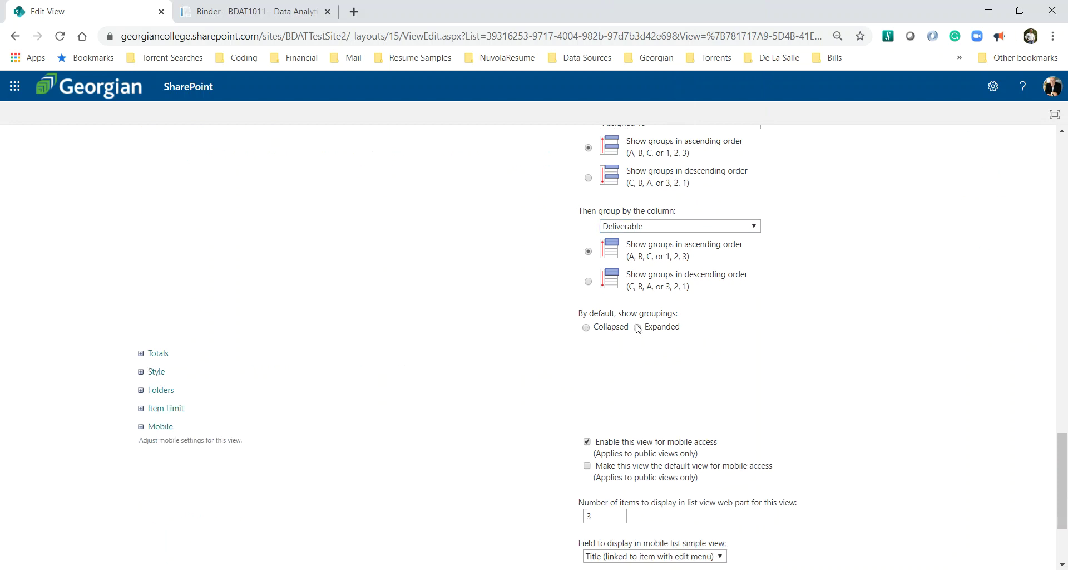
scroll(913, 355, down, 3)
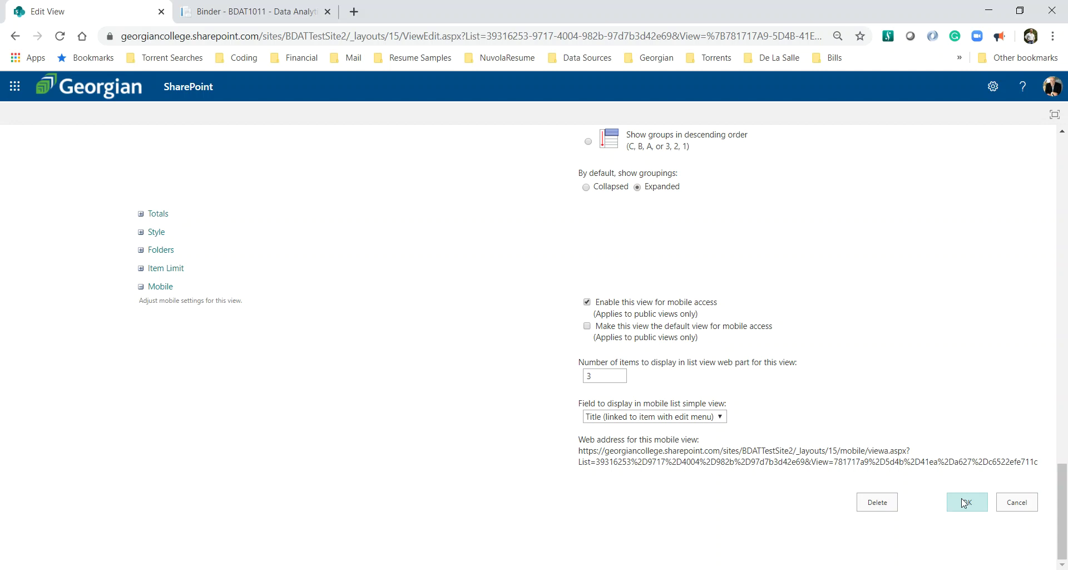
click(221, 13)
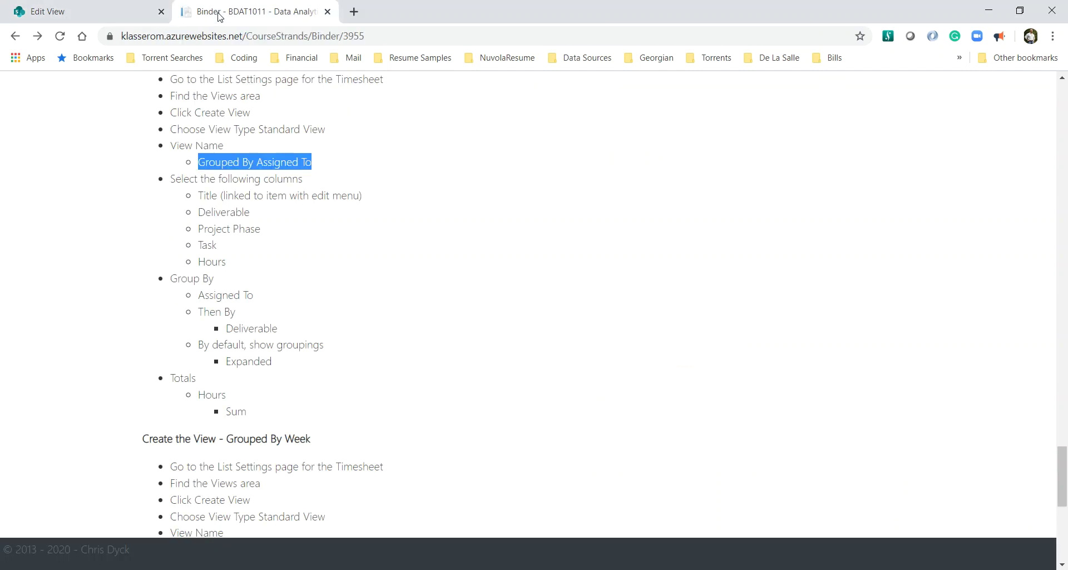
Total the Hours column as a Sum in the Grouped By Assigned To view and save it
scroll(594, 331, down, 1)
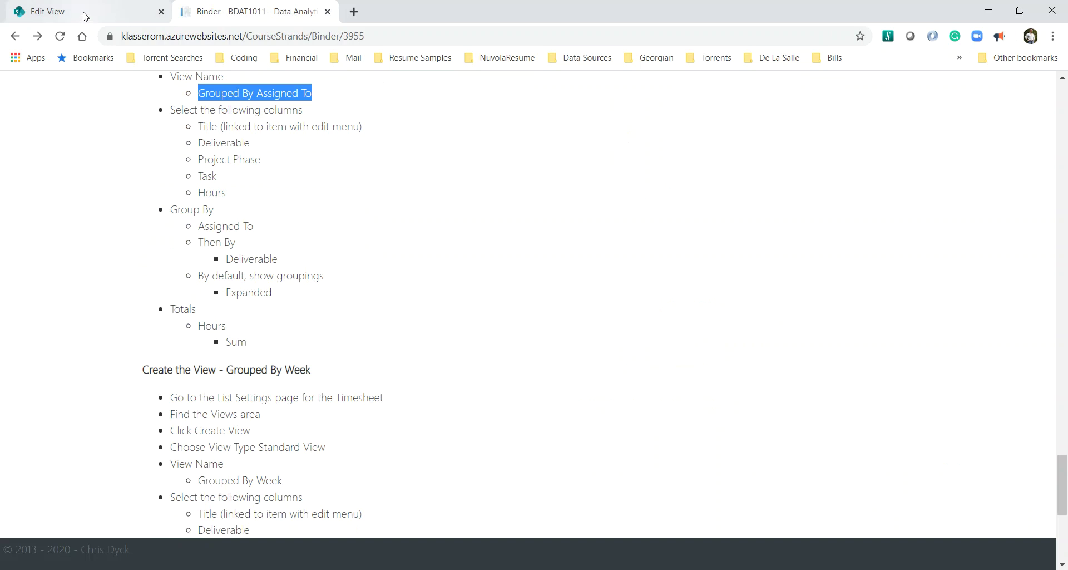
click(85, 16)
click(157, 217)
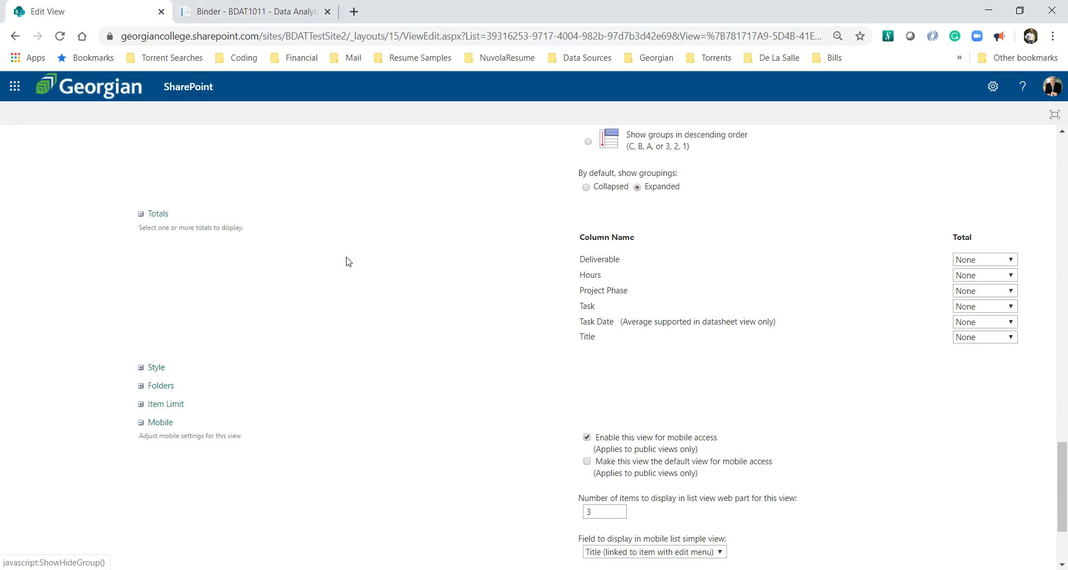
click(973, 276)
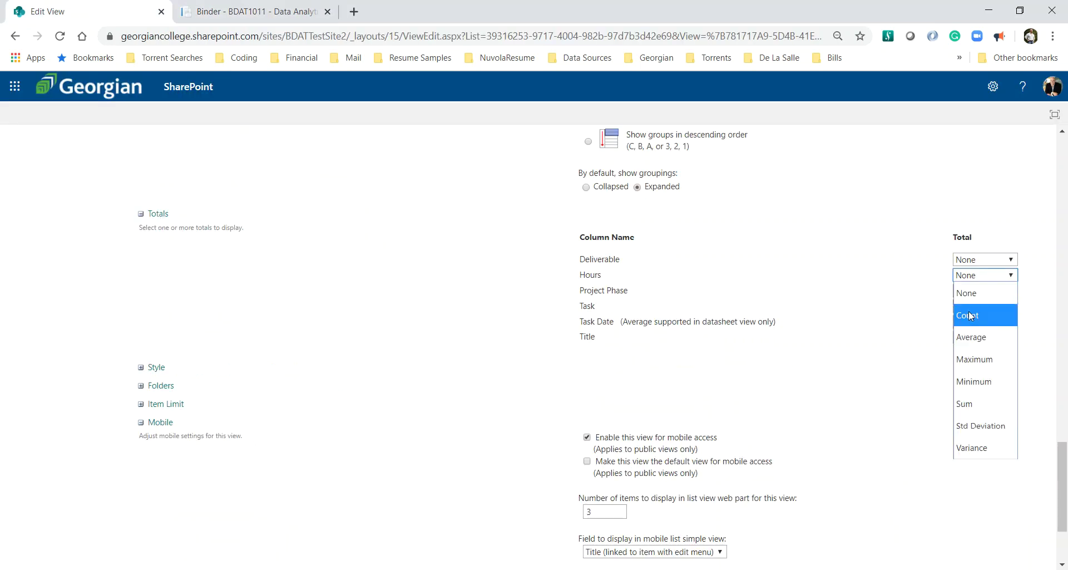
click(972, 403)
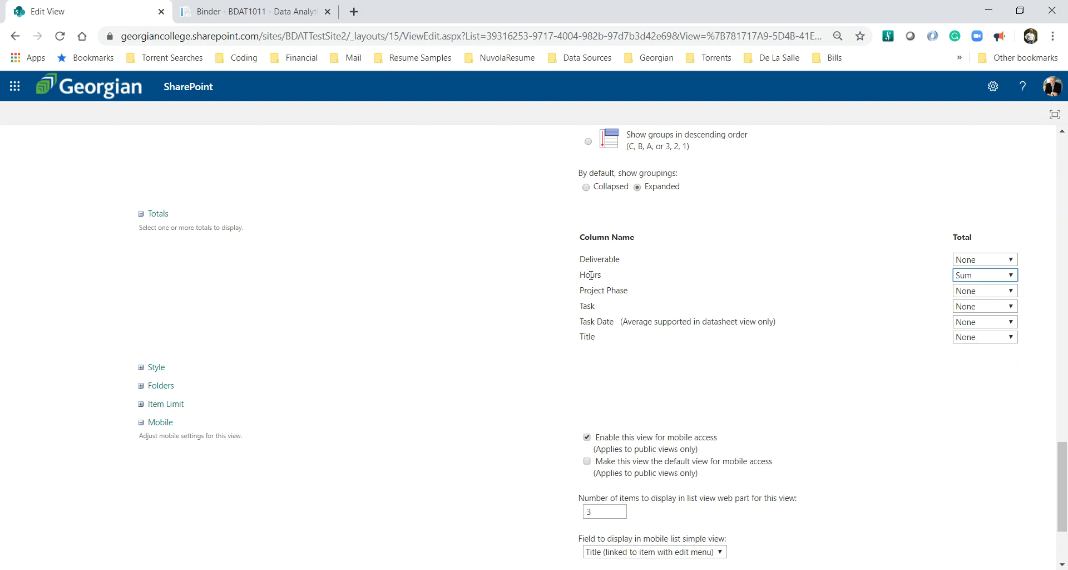
scroll(773, 334, down, 2)
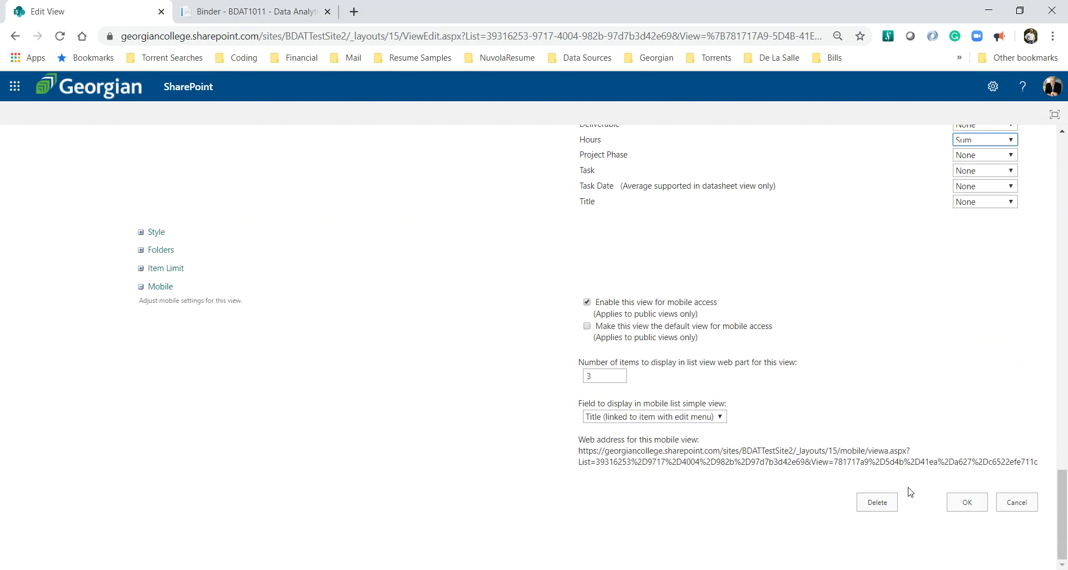
click(958, 508)
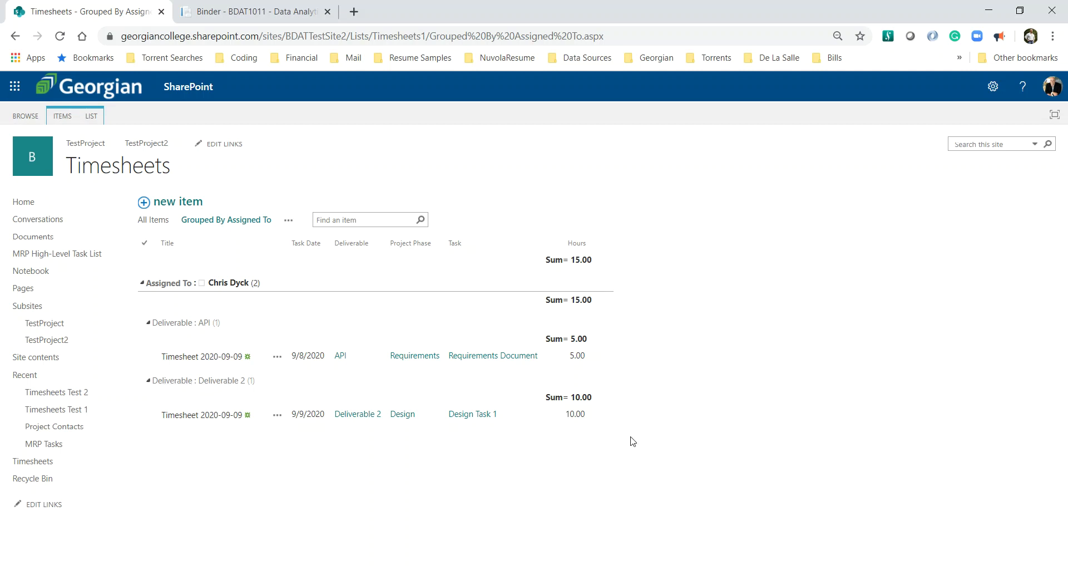
Toggle the Assigned To group, then expand the Deliverable : API and Deliverable 2 subgroups
click(174, 285)
click(173, 285)
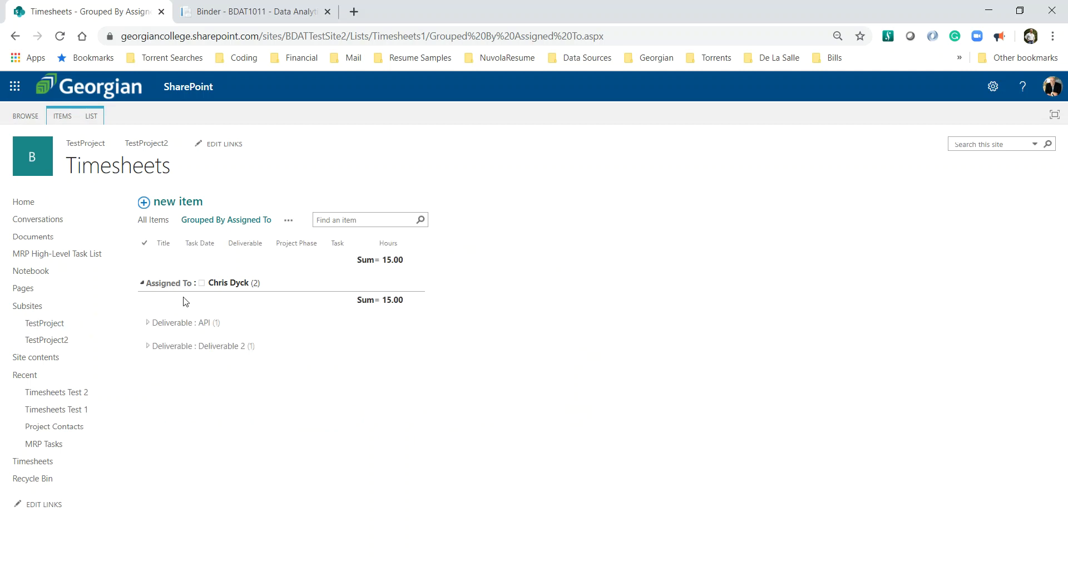
click(186, 287)
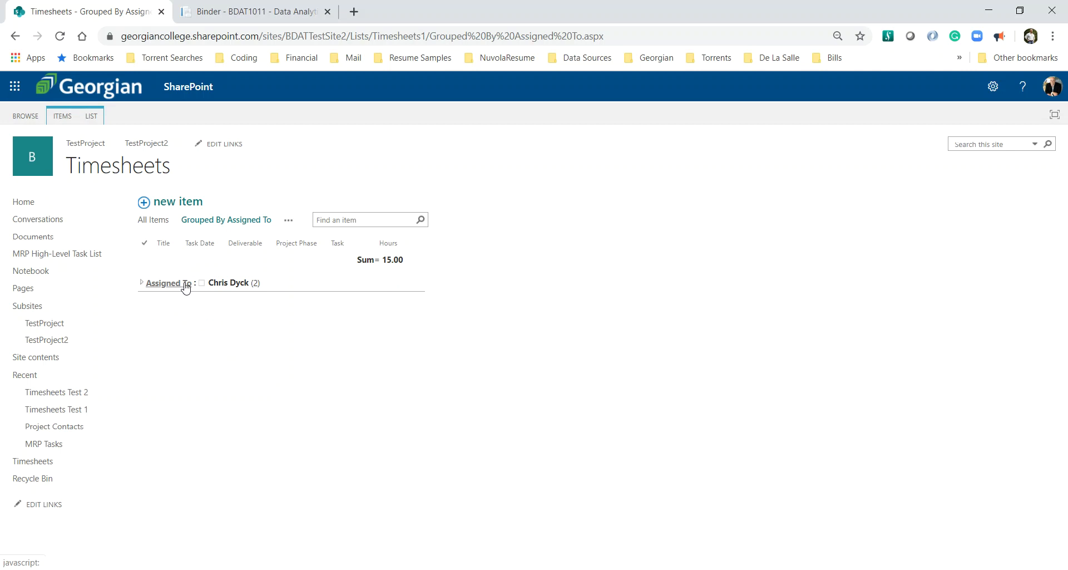
click(185, 287)
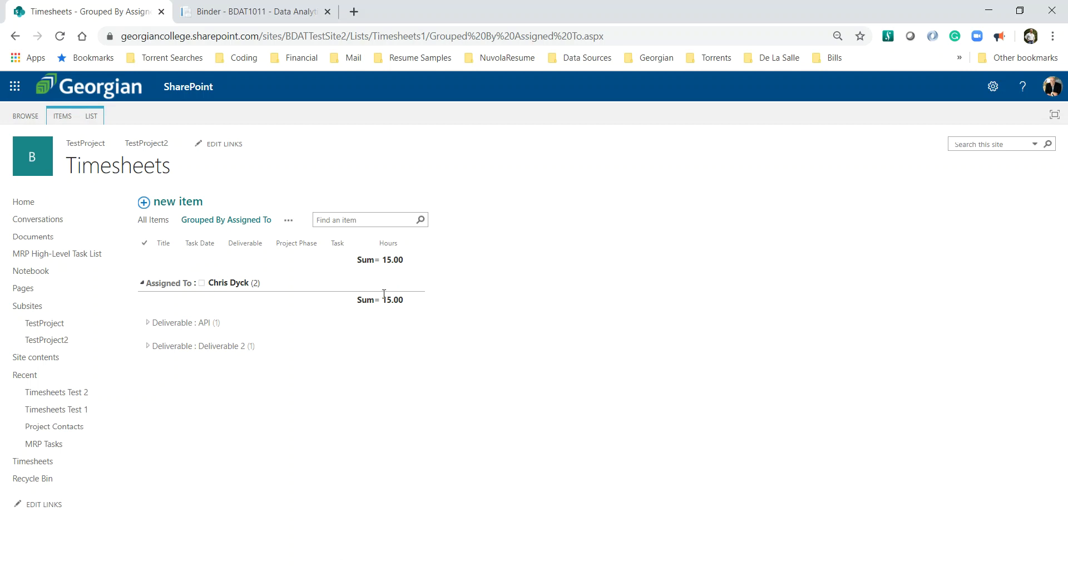
click(176, 329)
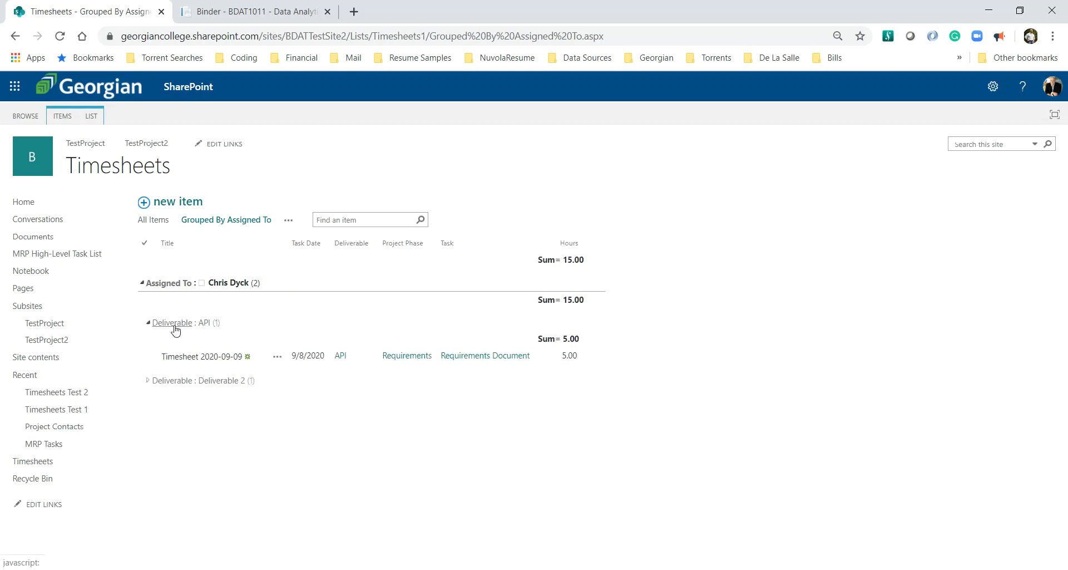
click(182, 384)
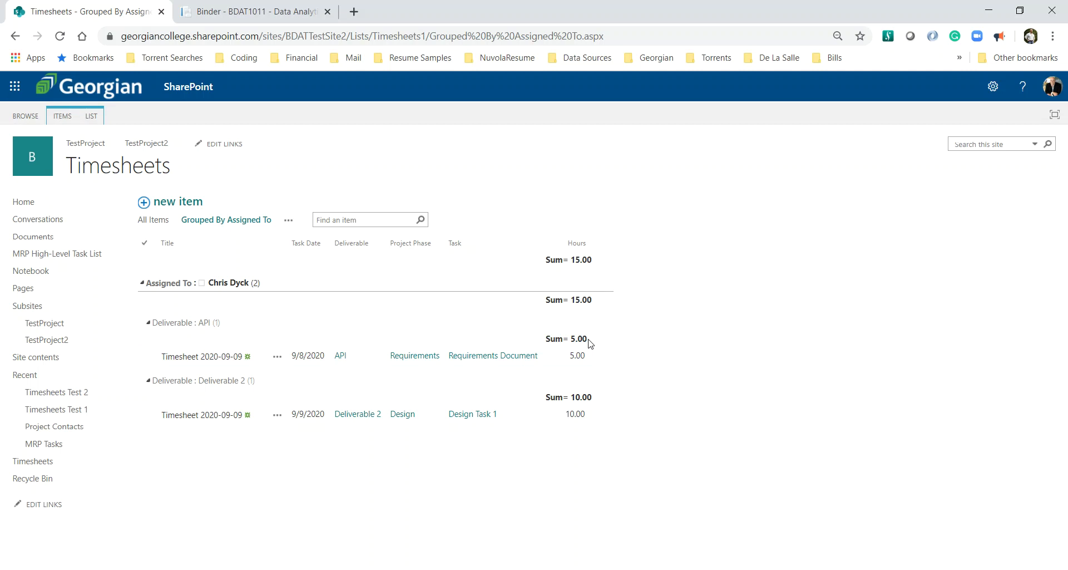
Highlight the overall and group Hours sums, then reopen the API and Deliverable 2 subgroups
click(176, 285)
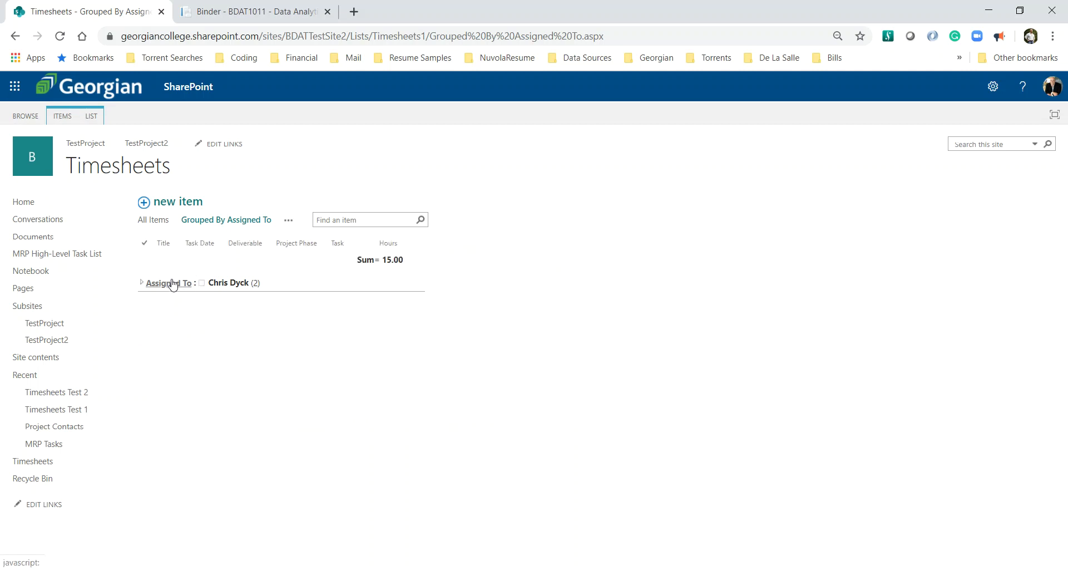
drag(358, 260, 410, 262)
click(158, 285)
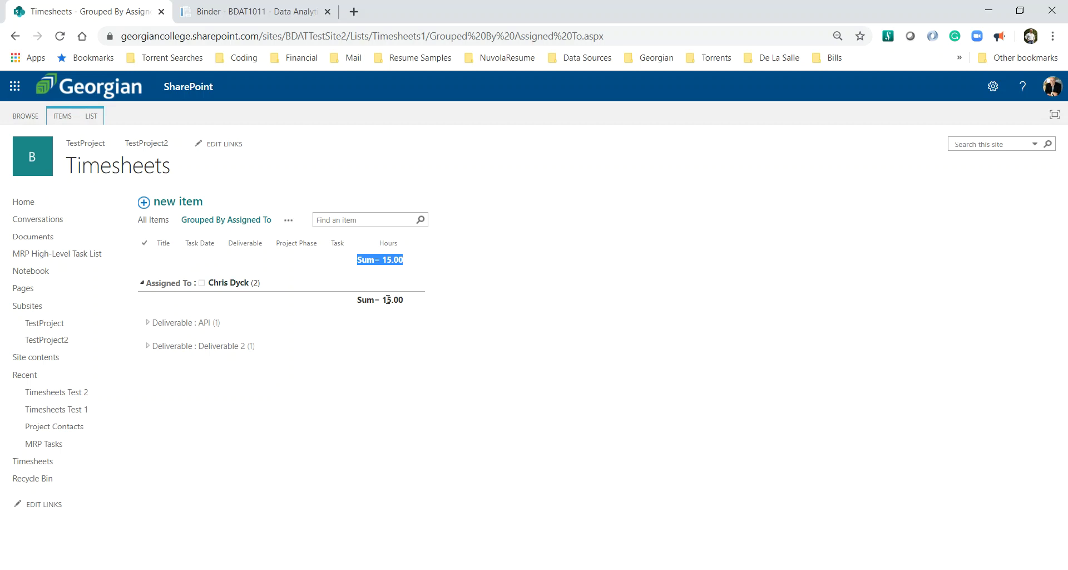
drag(357, 300, 404, 299)
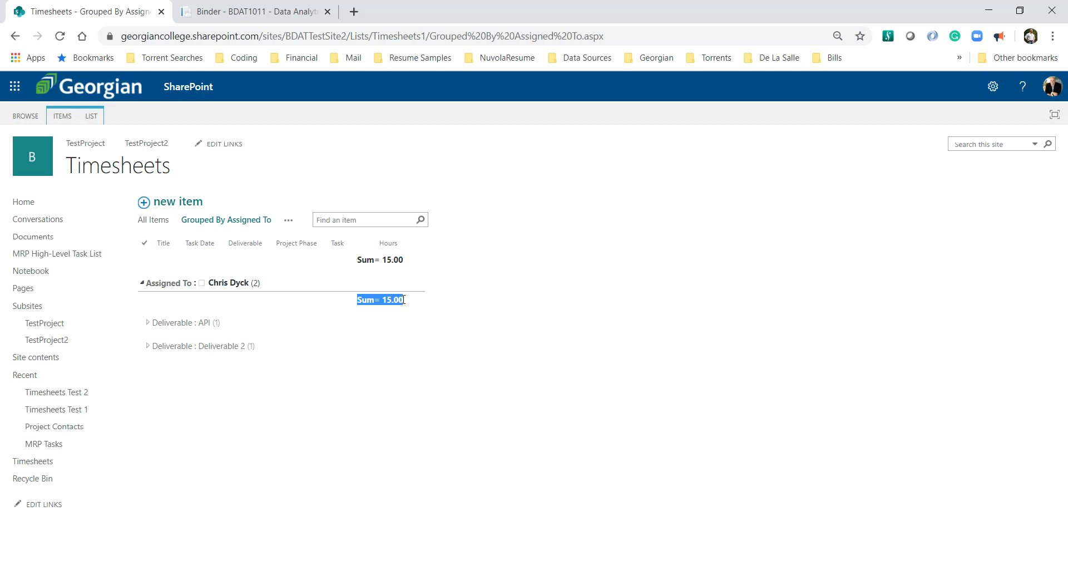
click(173, 323)
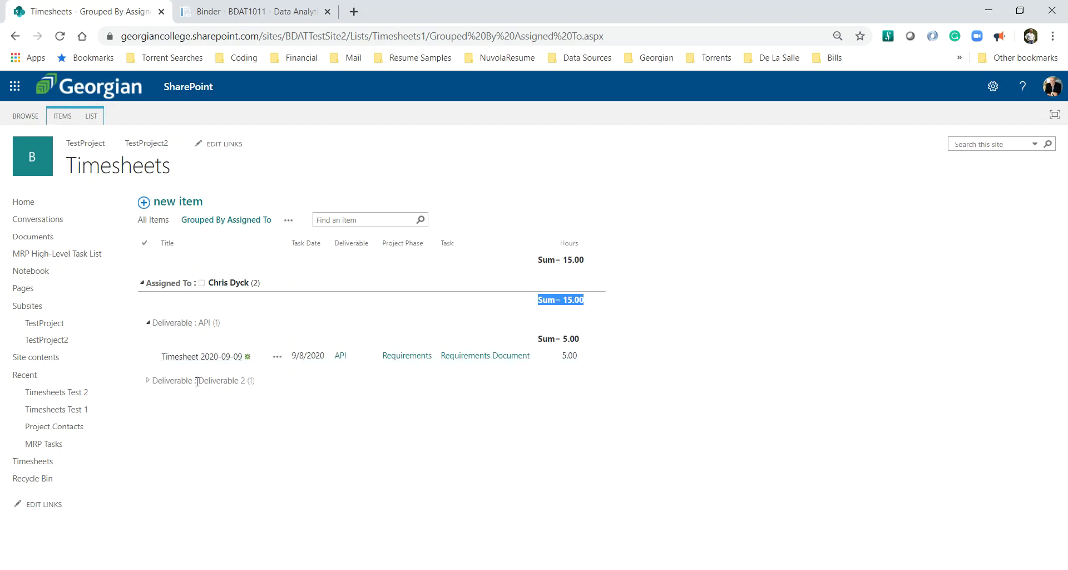
click(172, 381)
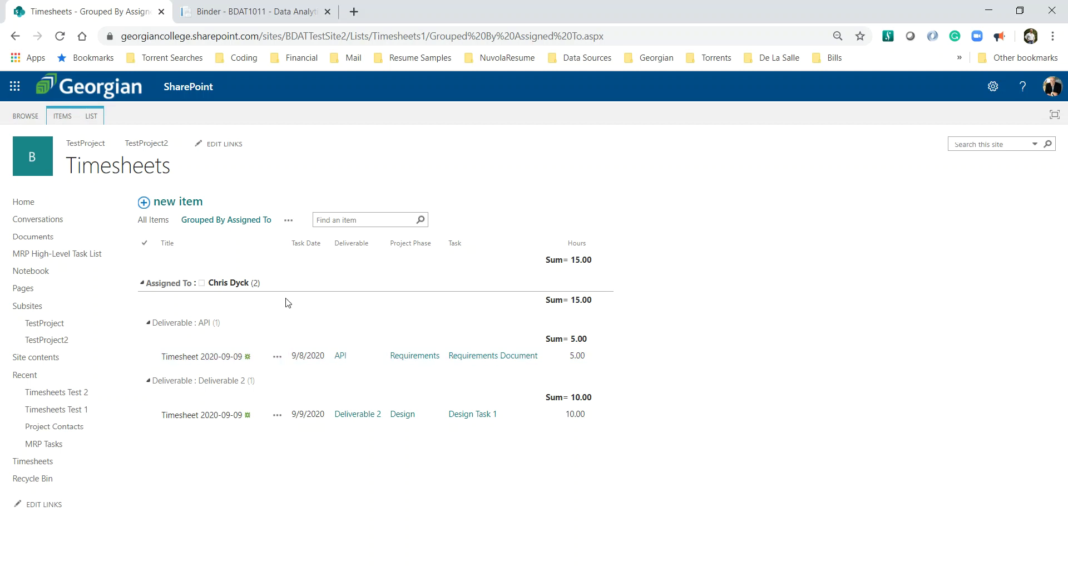
Start a new Standard View of the Timesheets list via Create View on the LIST ribbon
click(91, 116)
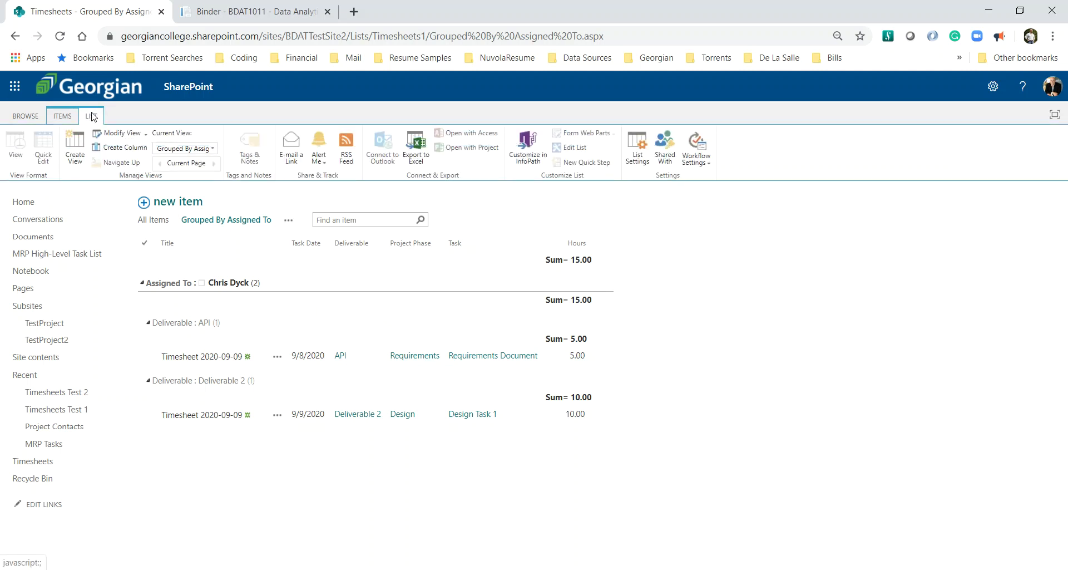
click(79, 141)
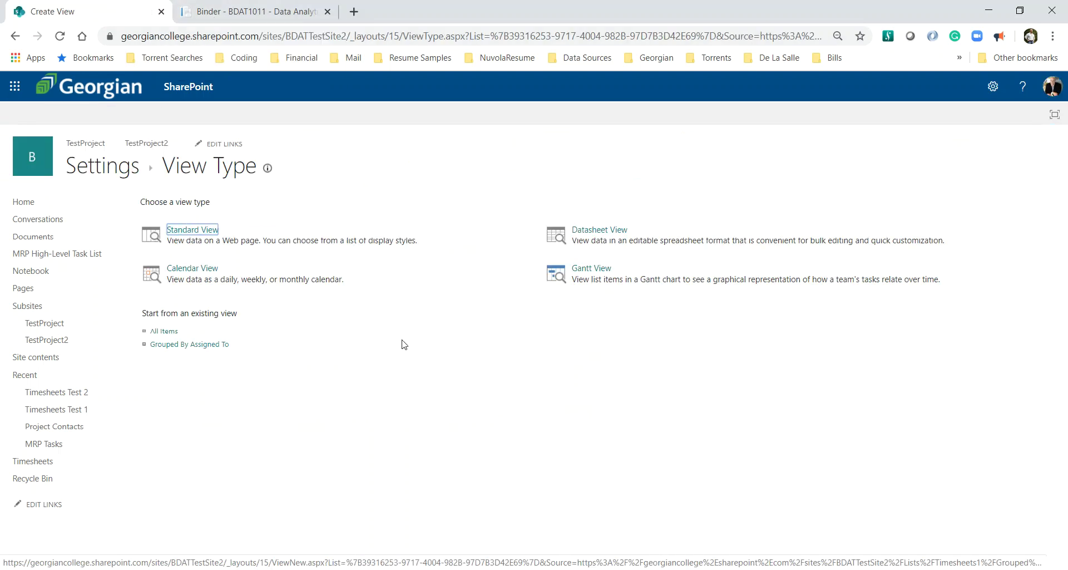
click(178, 345)
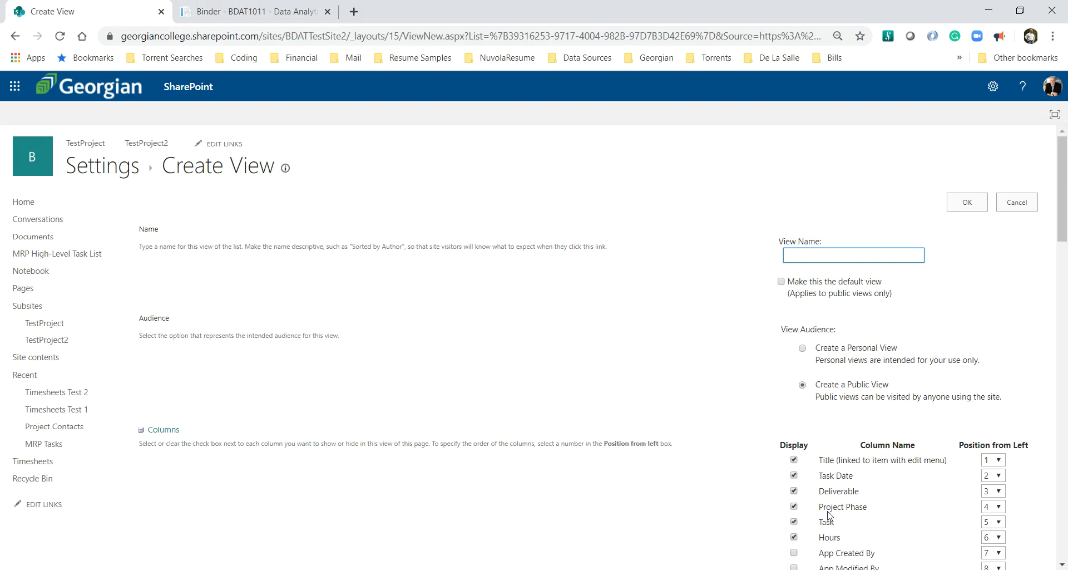
Copy 'Grouped By Week' from the course notes into View Name and review the remaining settings
click(291, 15)
scroll(445, 347, down, 2)
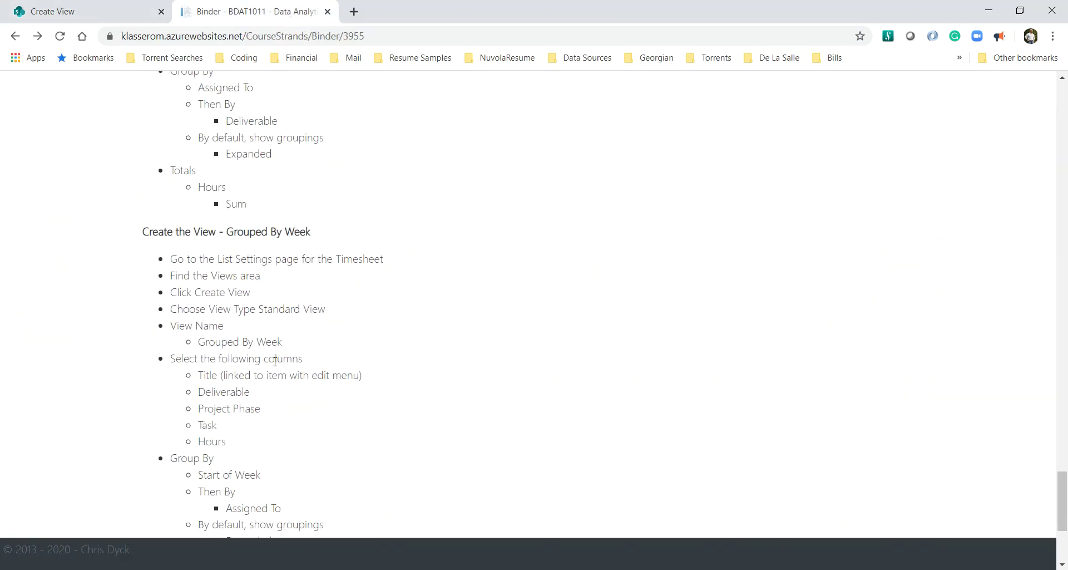
drag(312, 344, 199, 341)
key(ctrl+c)
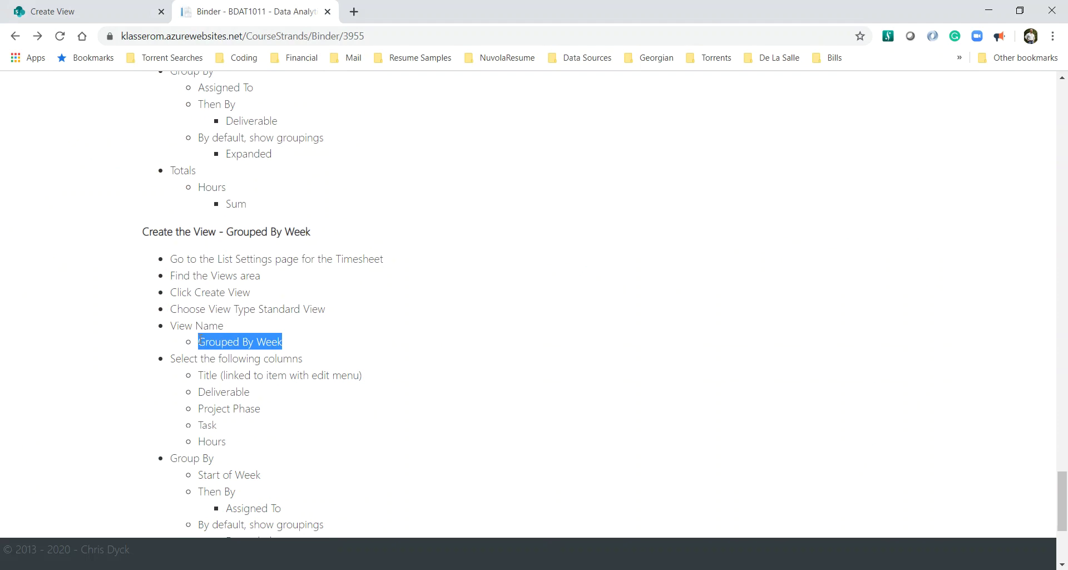
click(88, 20)
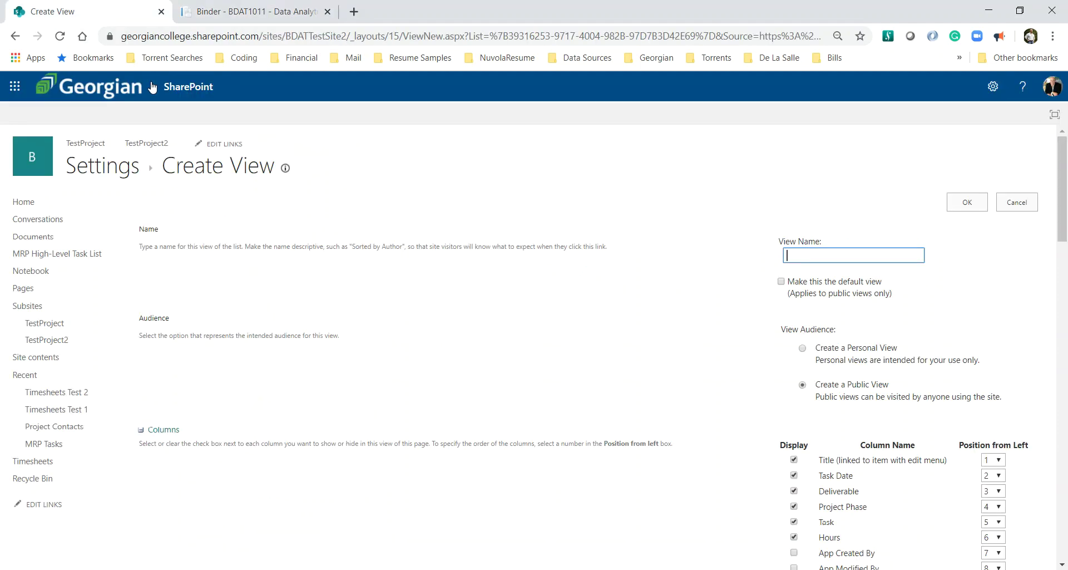
key(ctrl+v)
scroll(1041, 318, down, 1)
scroll(1041, 319, down, 2)
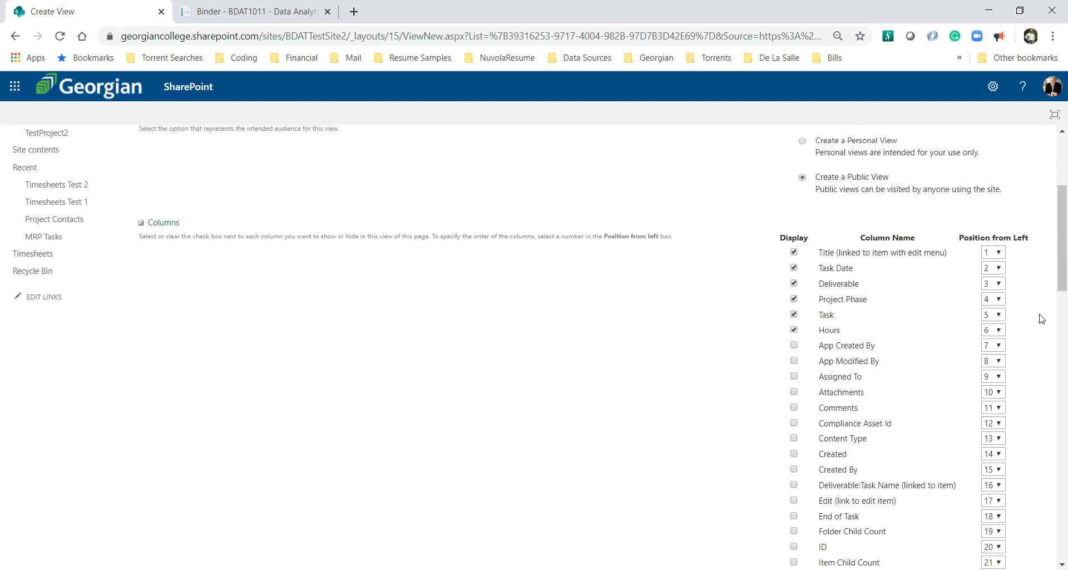
scroll(1042, 318, down, 6)
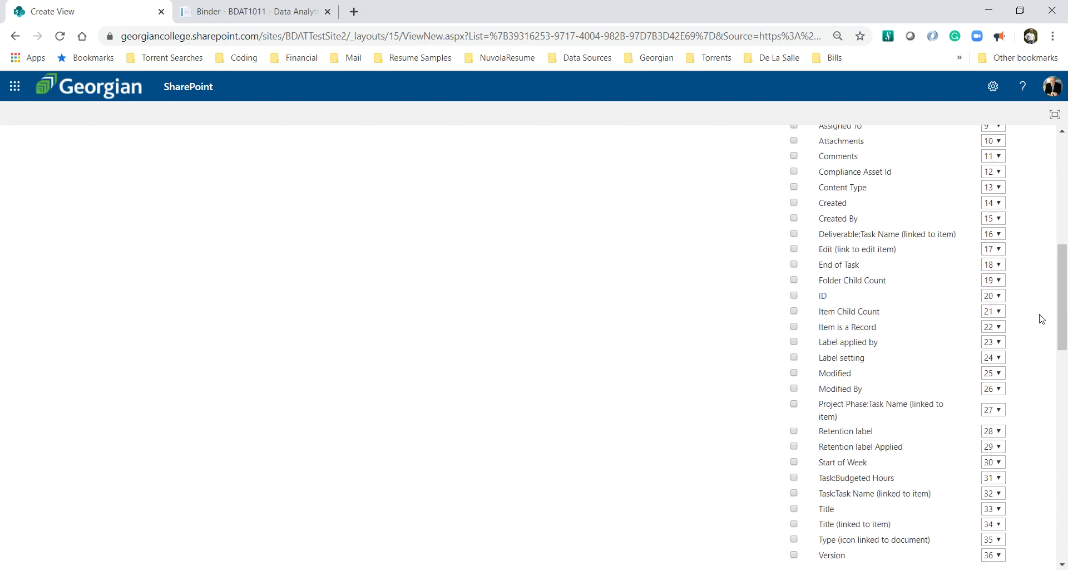
scroll(1042, 319, down, 2)
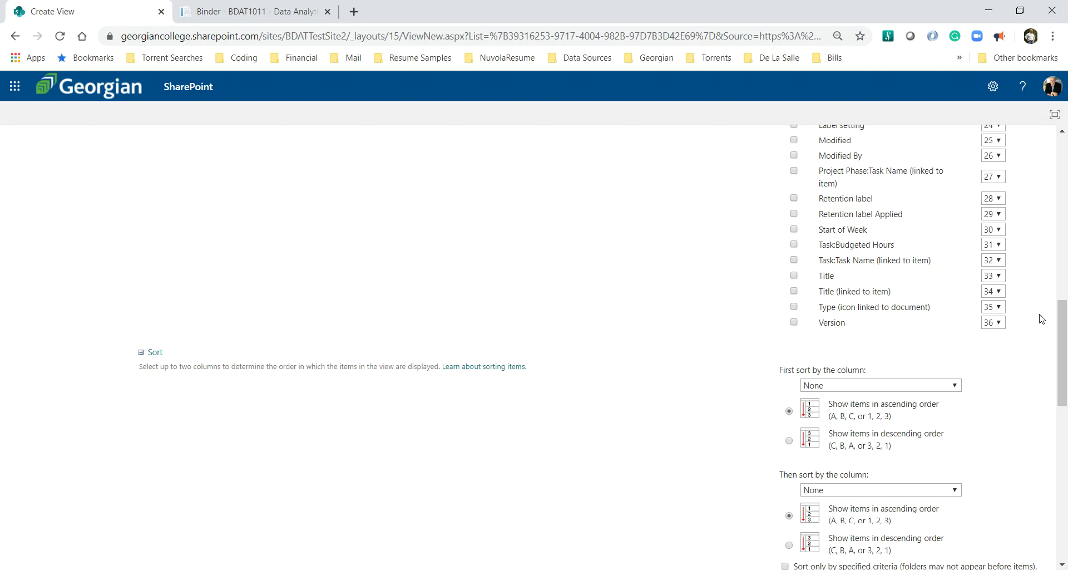
scroll(1042, 318, down, 6)
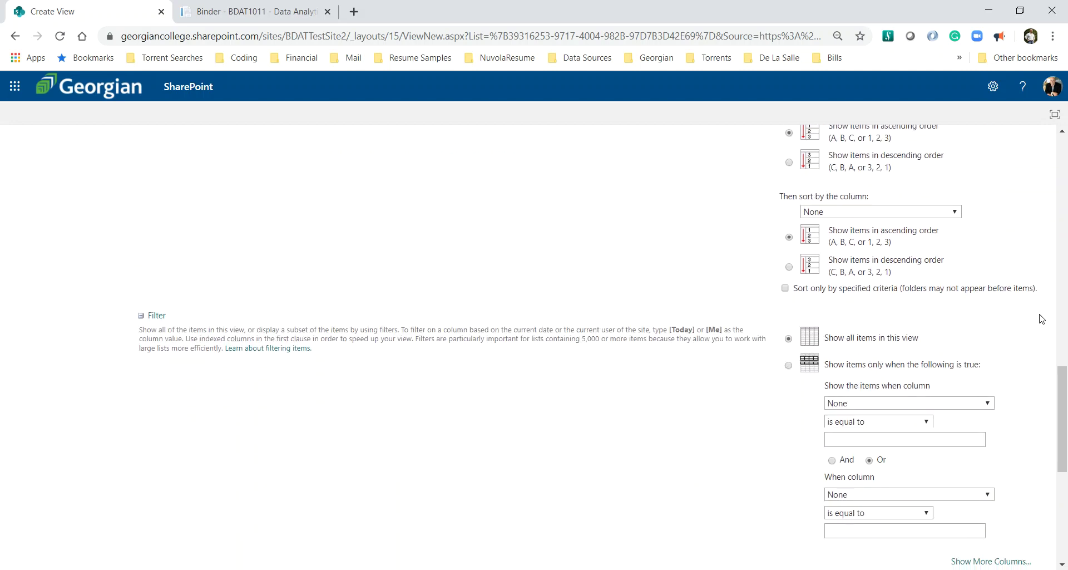
scroll(1042, 319, down, 2)
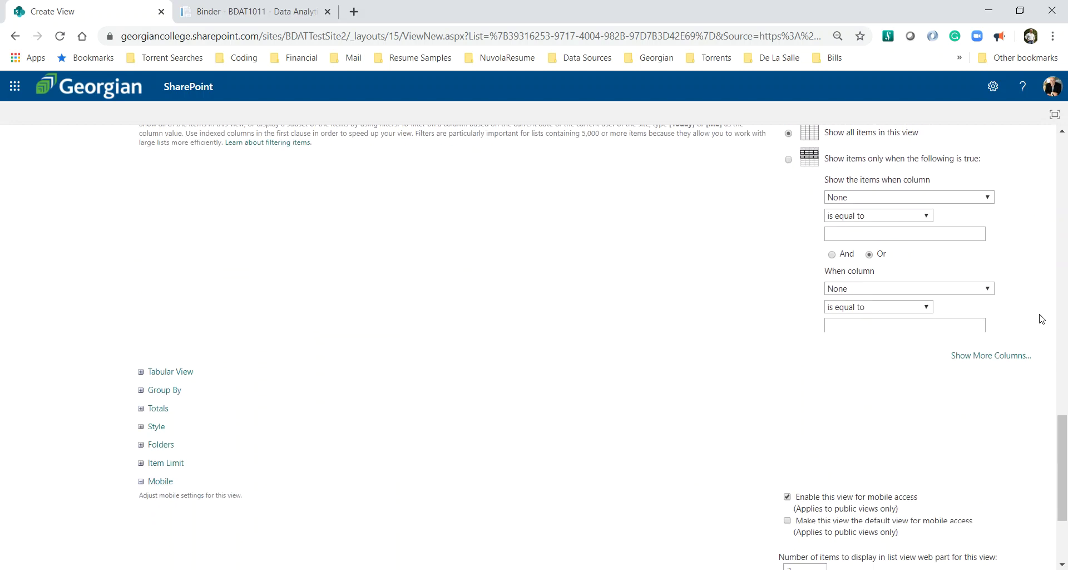
Set the view's first group-by column to Start of Week
click(173, 392)
click(851, 426)
scroll(857, 365, down, 1)
scroll(857, 365, down, 5)
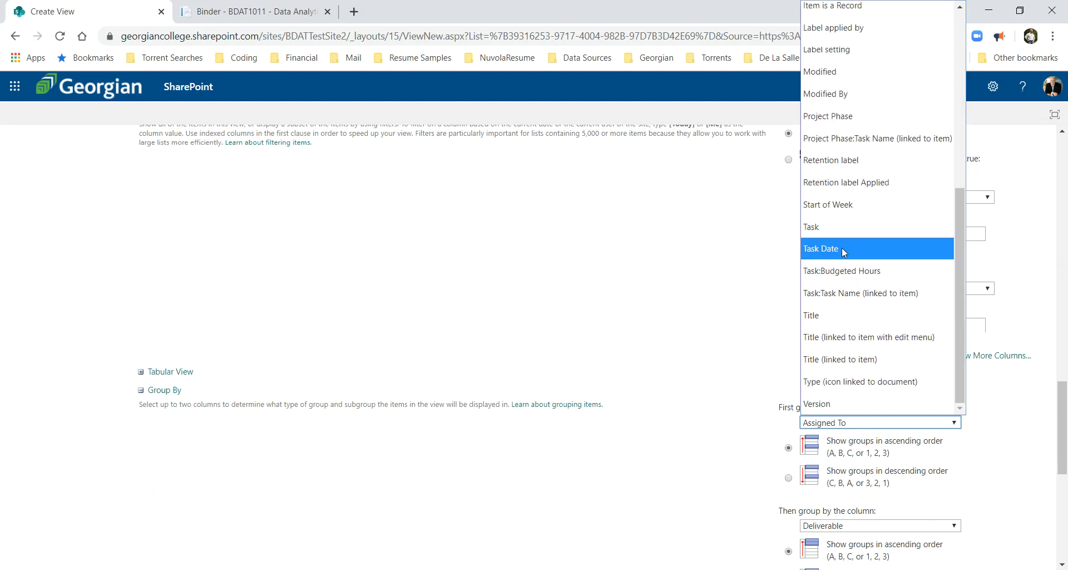
click(825, 207)
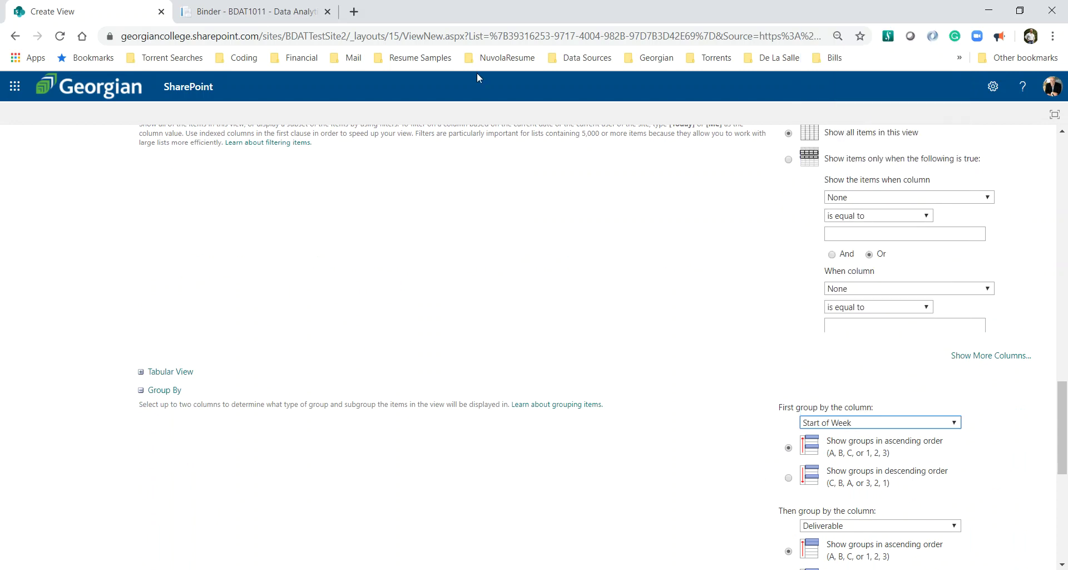
Set the second grouping to Assigned To and save the Grouped By Week view
click(237, 15)
scroll(443, 295, down, 1)
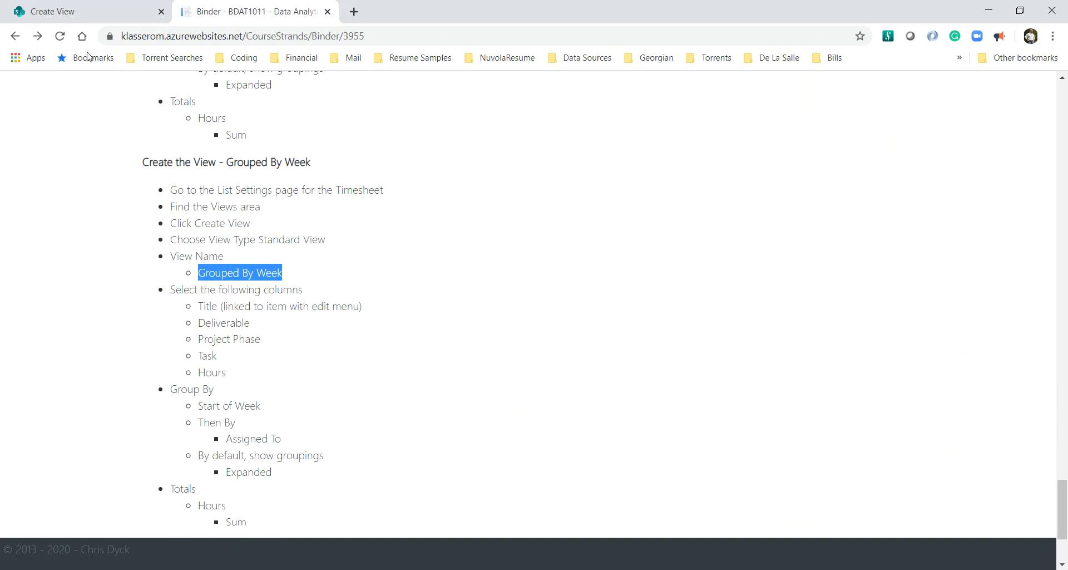
click(67, 13)
scroll(1049, 479, down, 1)
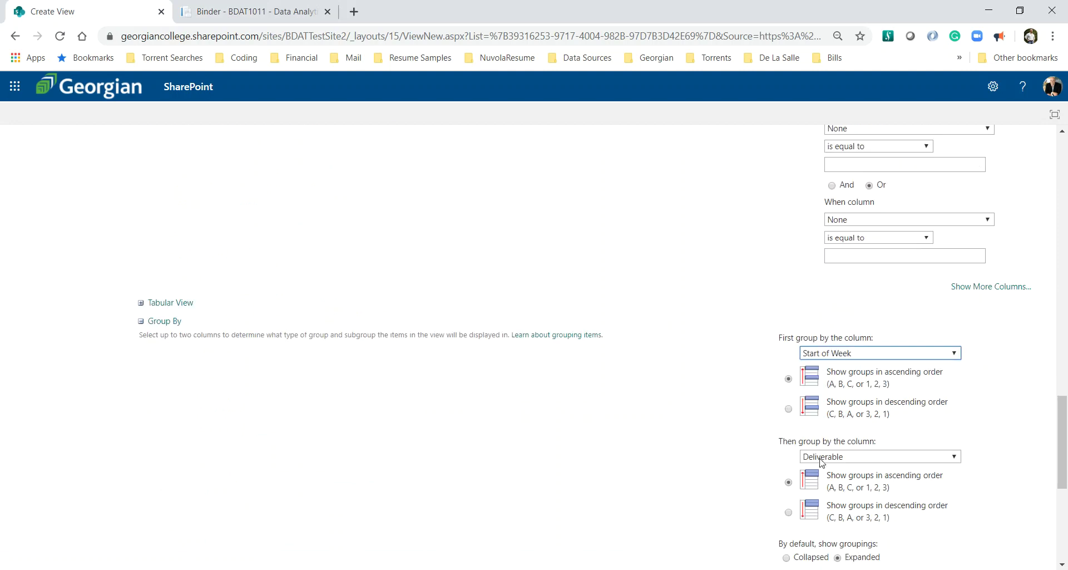
click(890, 456)
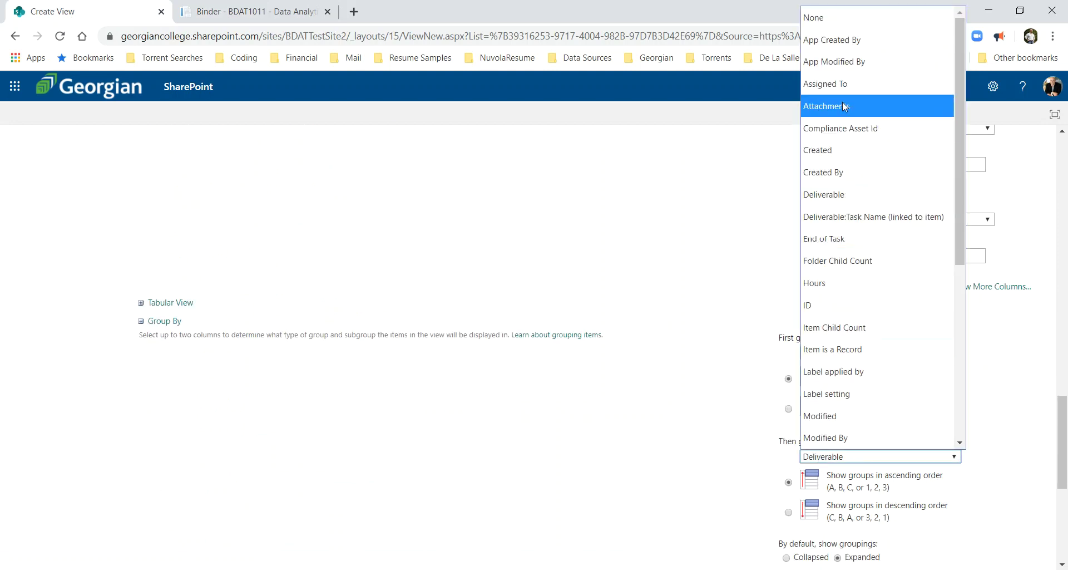
click(843, 78)
scroll(990, 466, down, 2)
scroll(990, 466, down, 1)
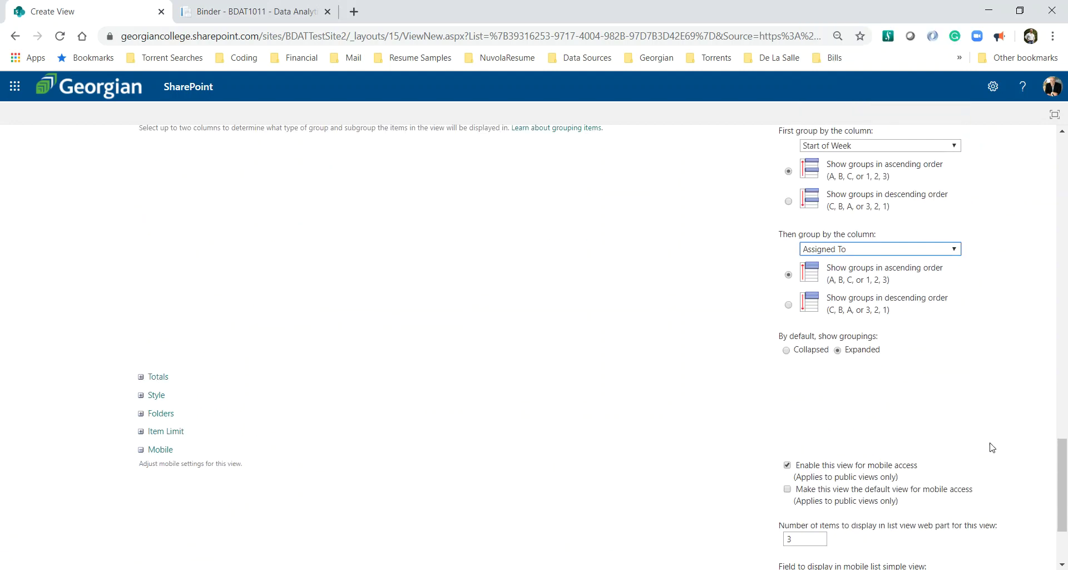
scroll(967, 376, up, 8)
scroll(1026, 311, up, 12)
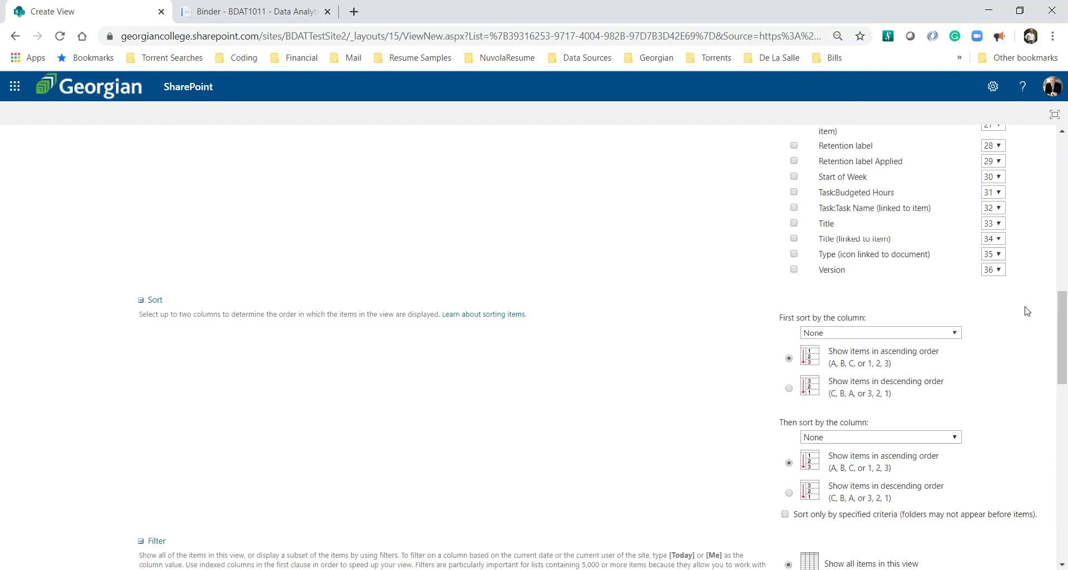
scroll(1027, 311, up, 4)
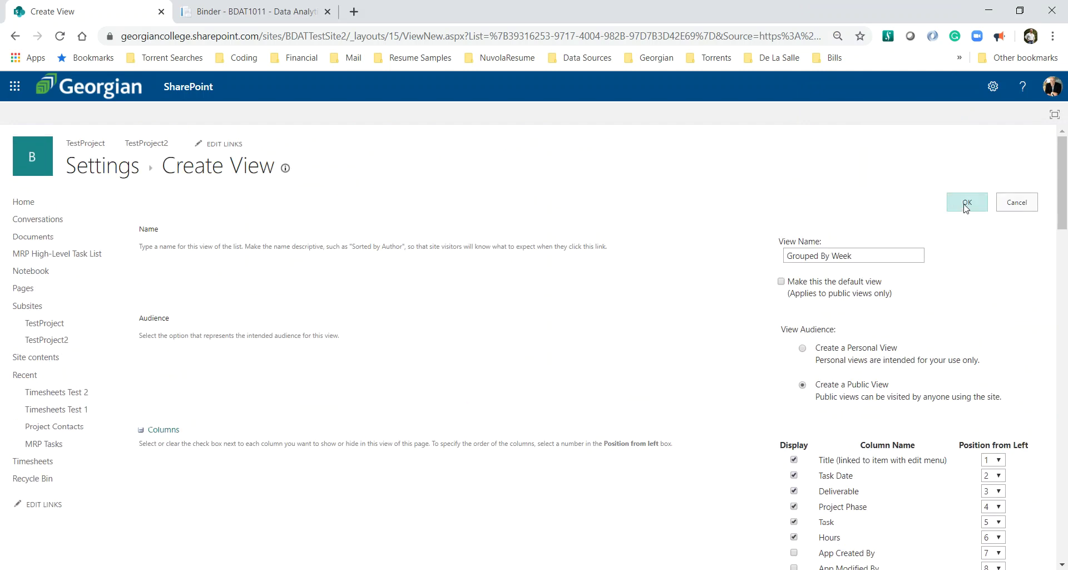
click(966, 204)
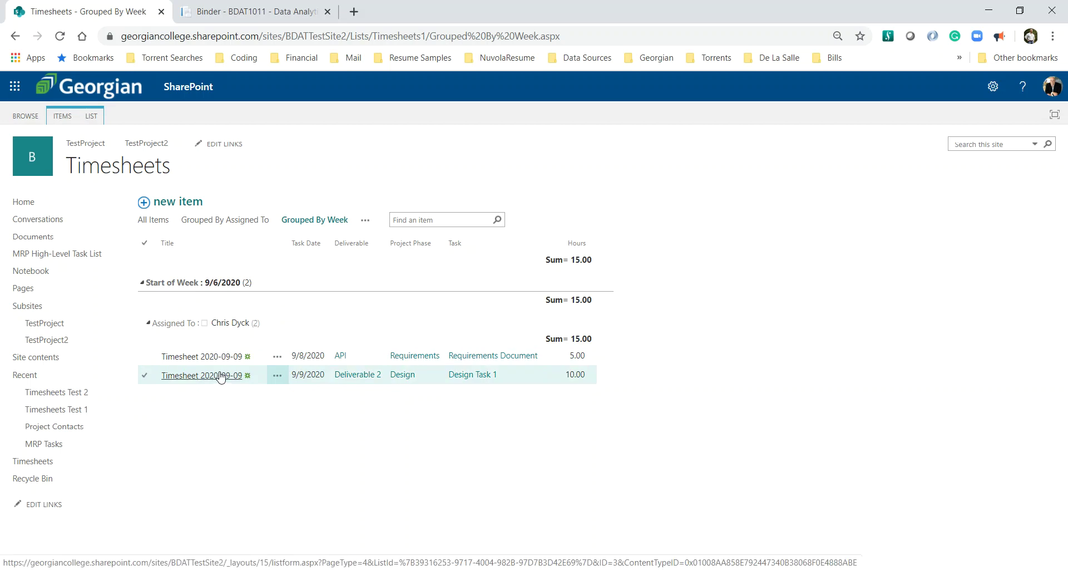
Add a new timesheet item with phase Requirements, task Requirements Document, and 5 hours
click(165, 208)
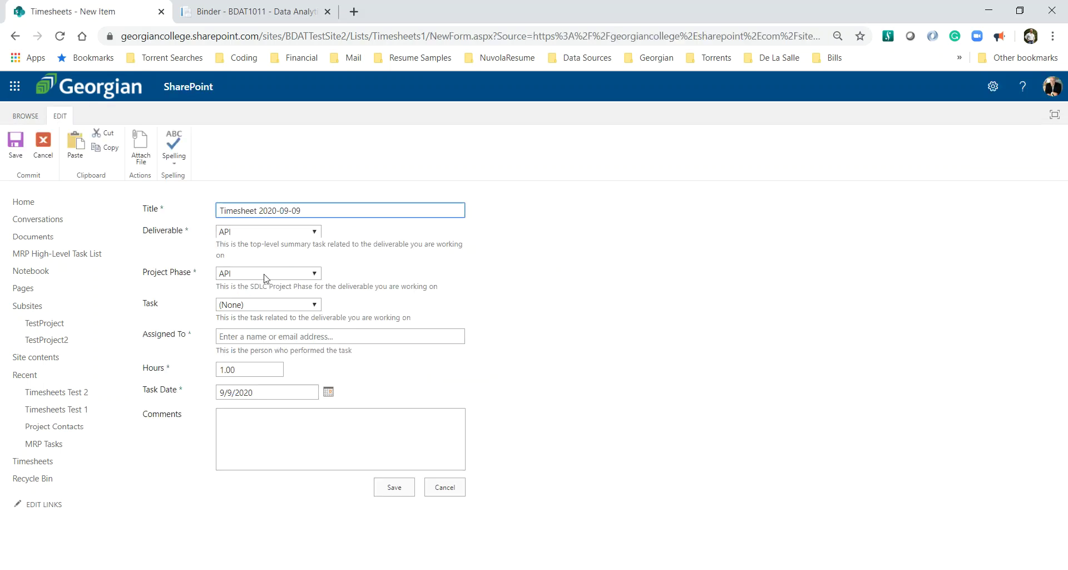
click(235, 278)
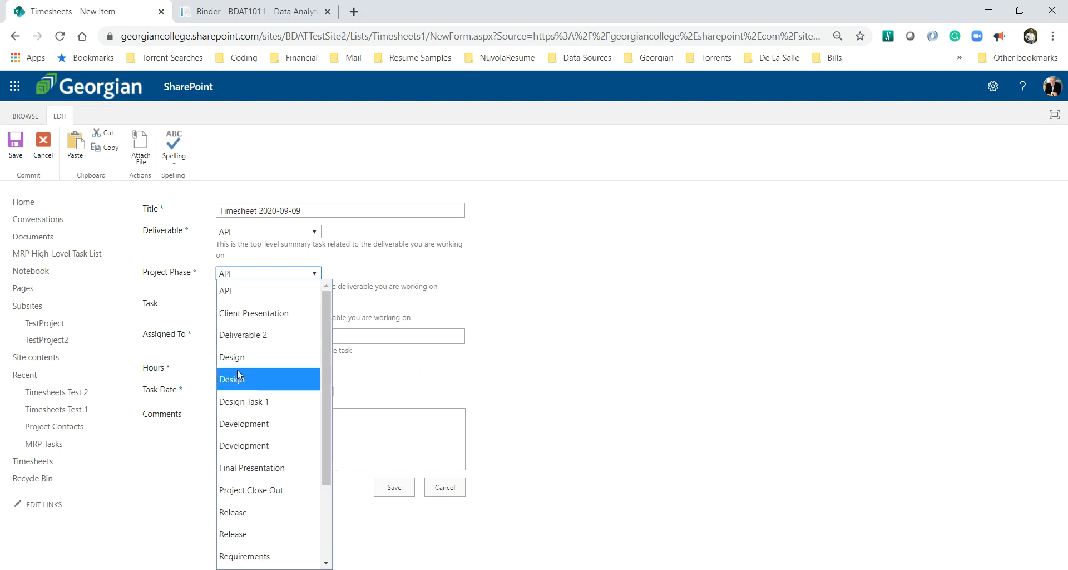
scroll(240, 406, down, 2)
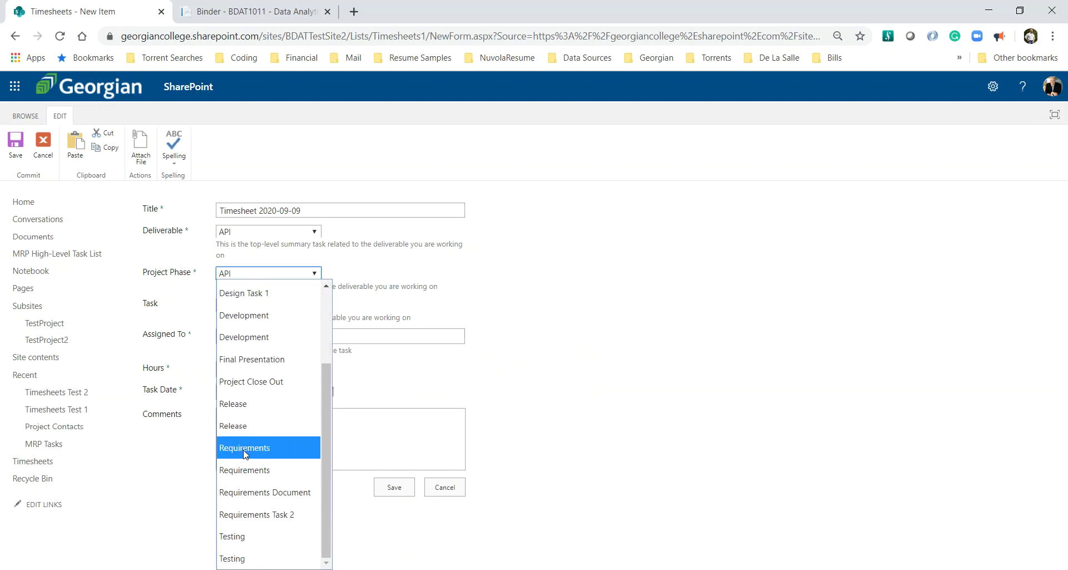
click(244, 448)
click(234, 305)
scroll(259, 261, down, 1)
scroll(260, 261, down, 2)
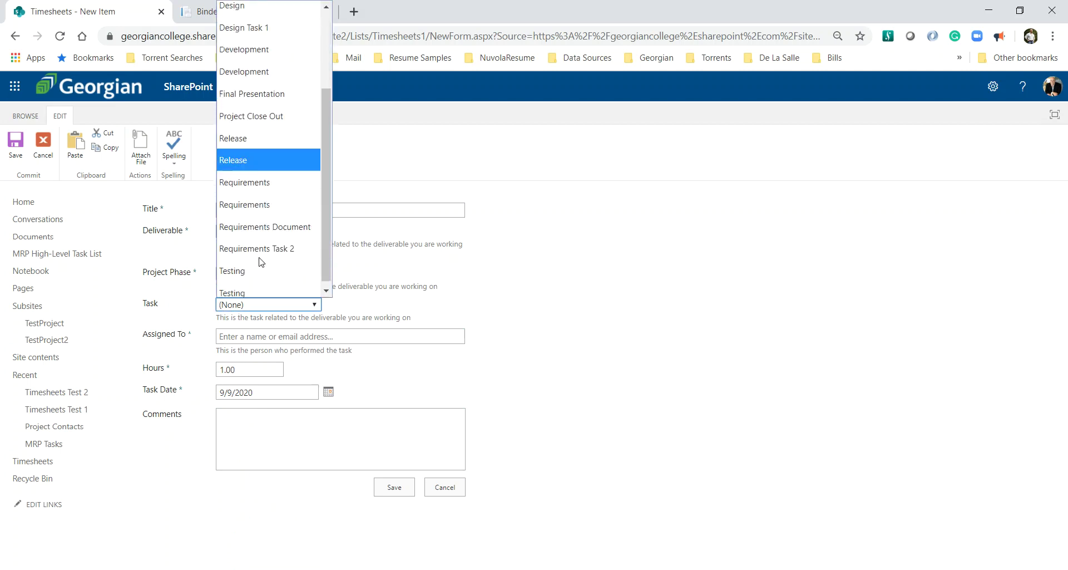
click(263, 220)
double_click(245, 370)
text(5)
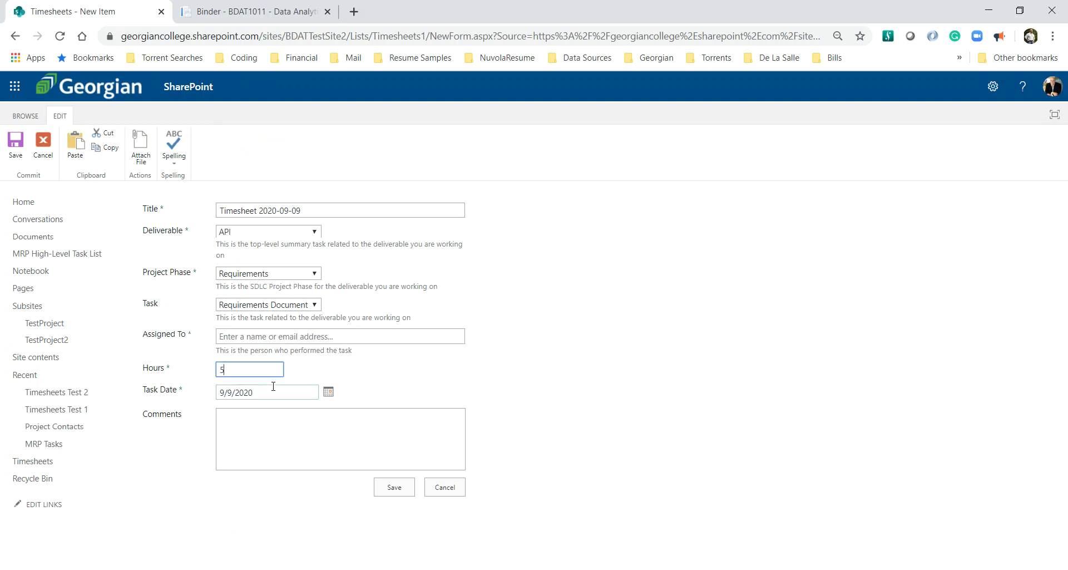
Date the entry 8/31/2020, comment 'Getting started now', assign it to the professor, and save
click(328, 394)
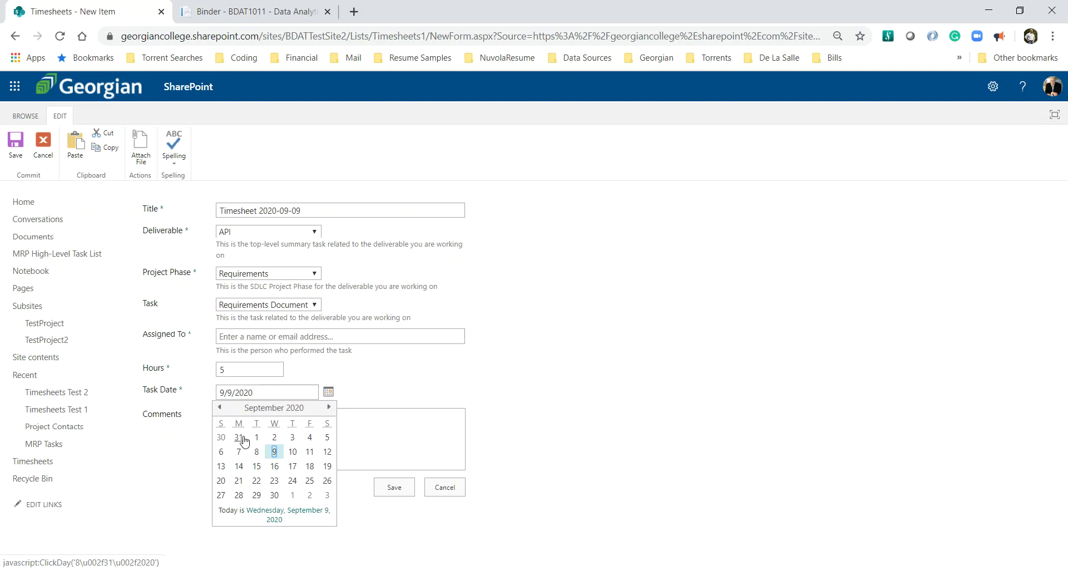
click(237, 439)
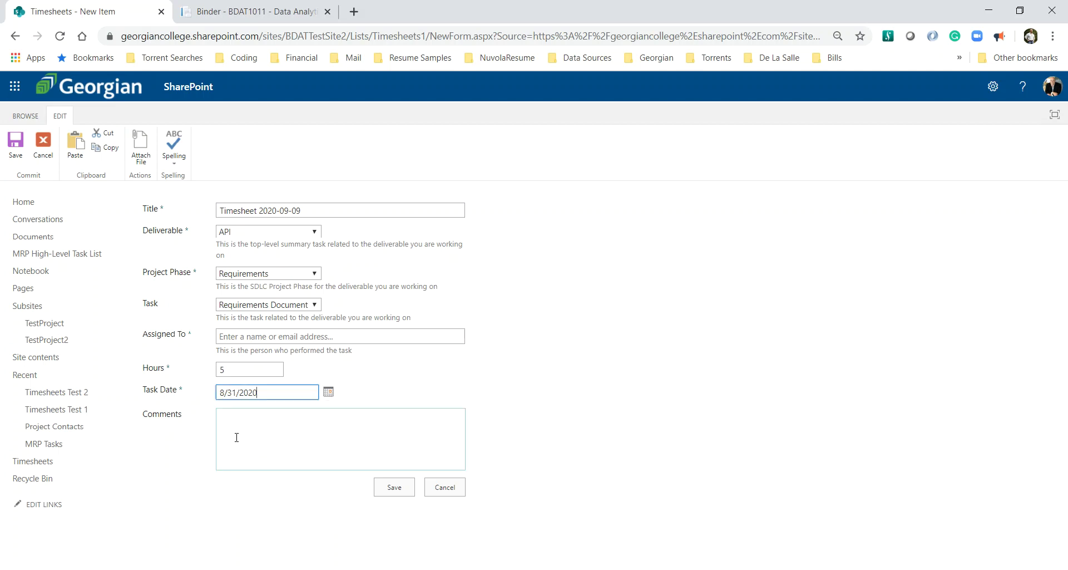
click(236, 437)
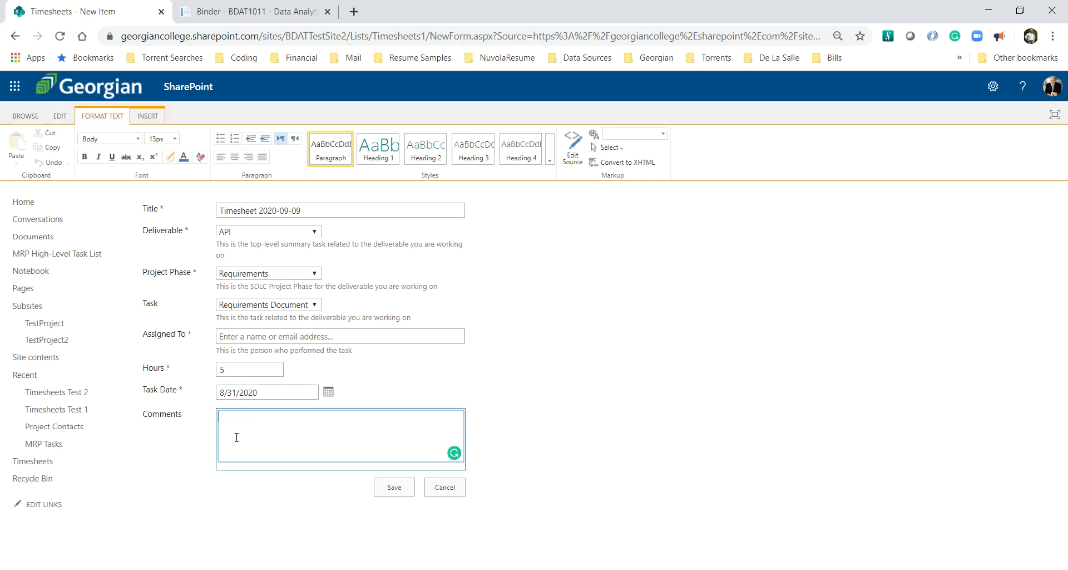
text(Gettting started now)
click(225, 416)
click(235, 437)
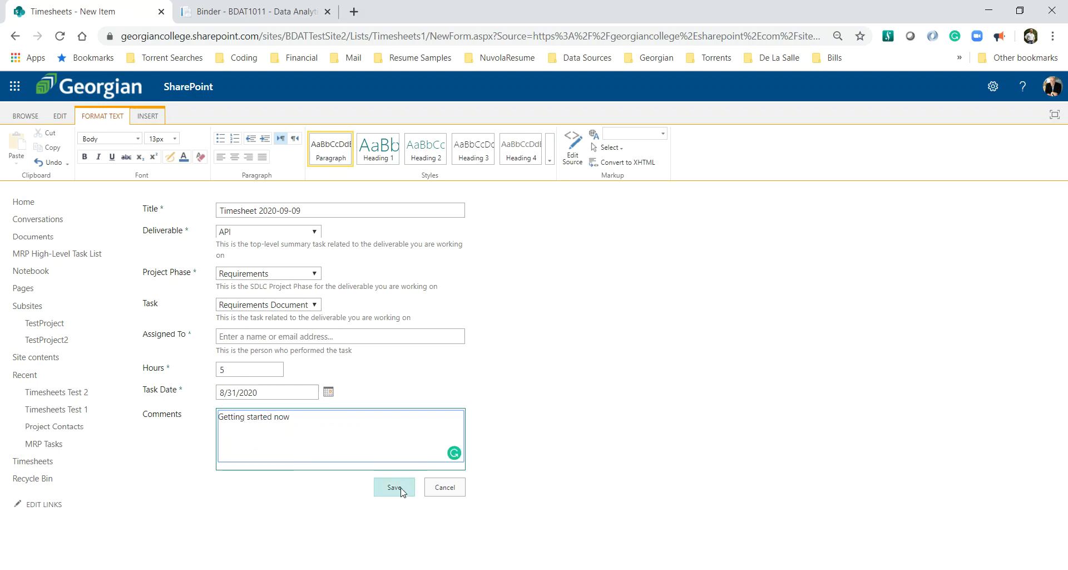
click(306, 343)
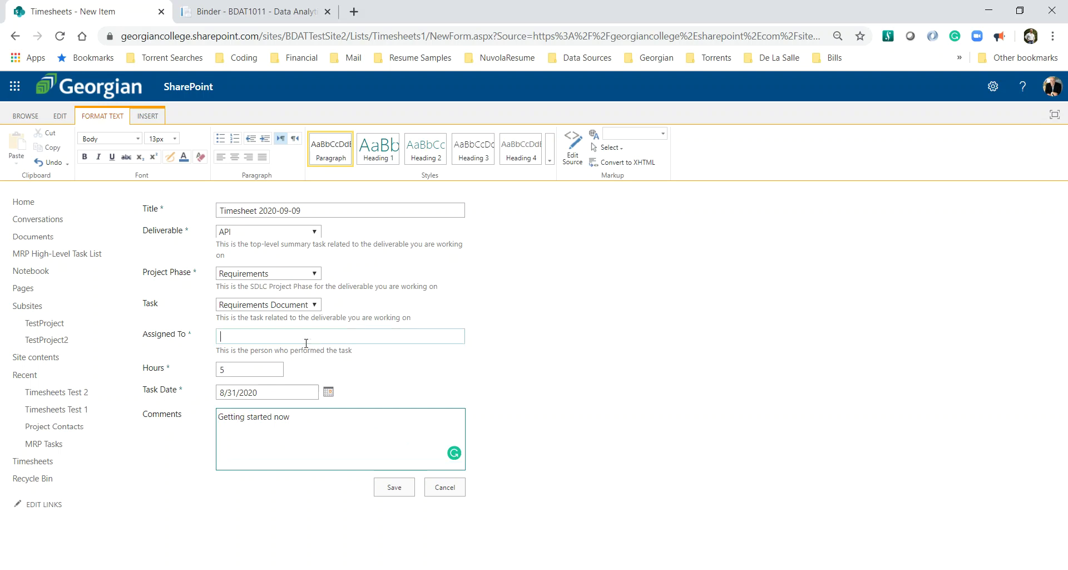
text(chri)
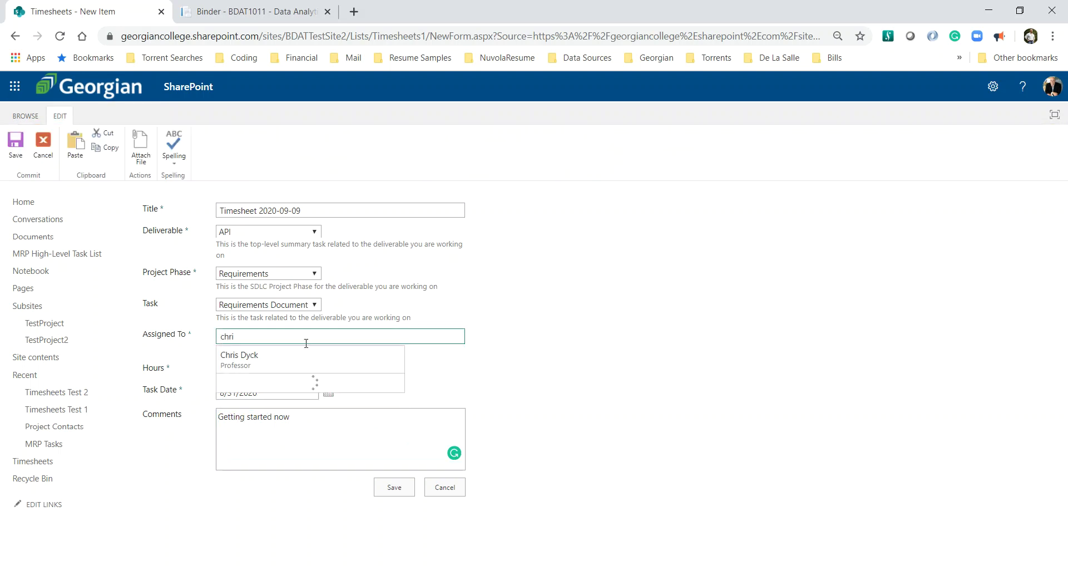
click(245, 360)
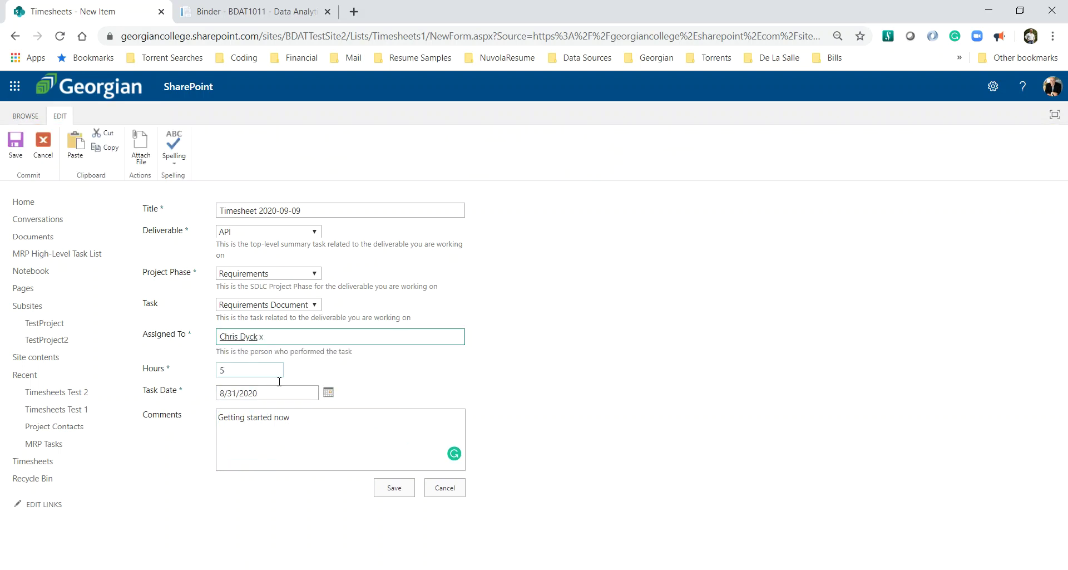
click(398, 489)
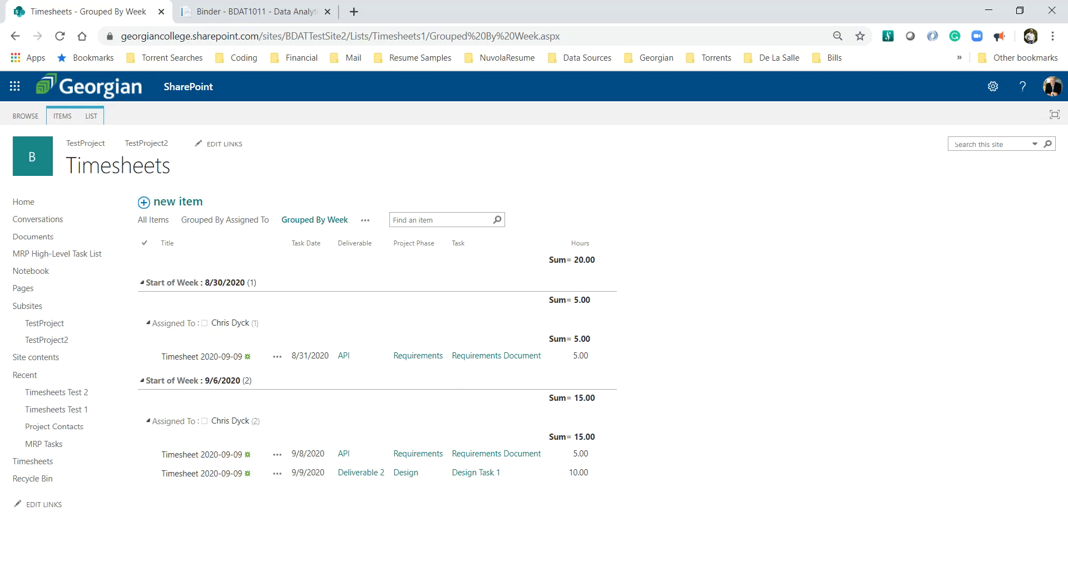
click(1001, 562)
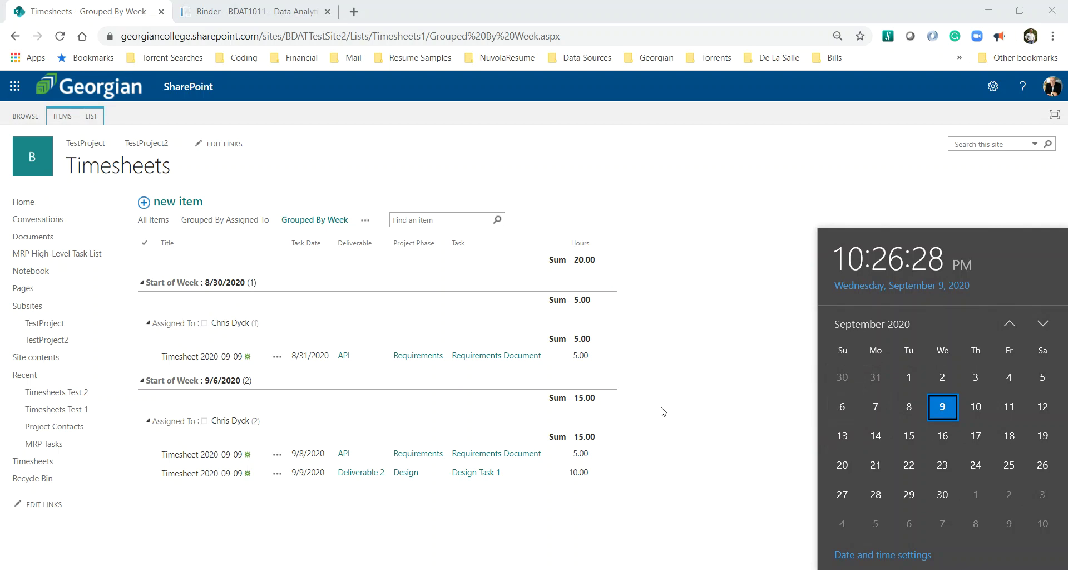
click(643, 399)
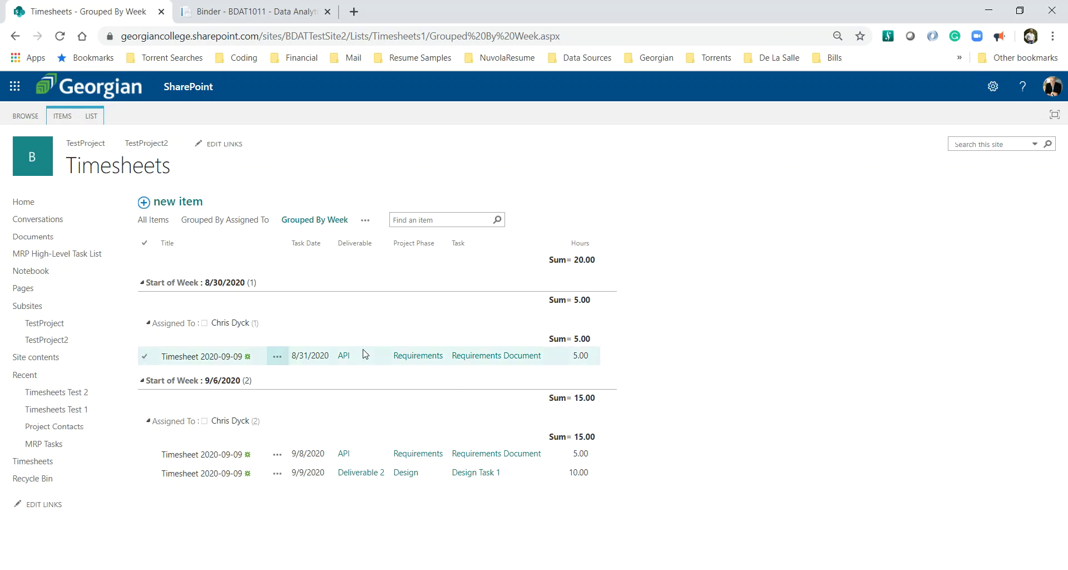
Create a new Gantt View of the Timesheets list and name it GANTT
click(92, 118)
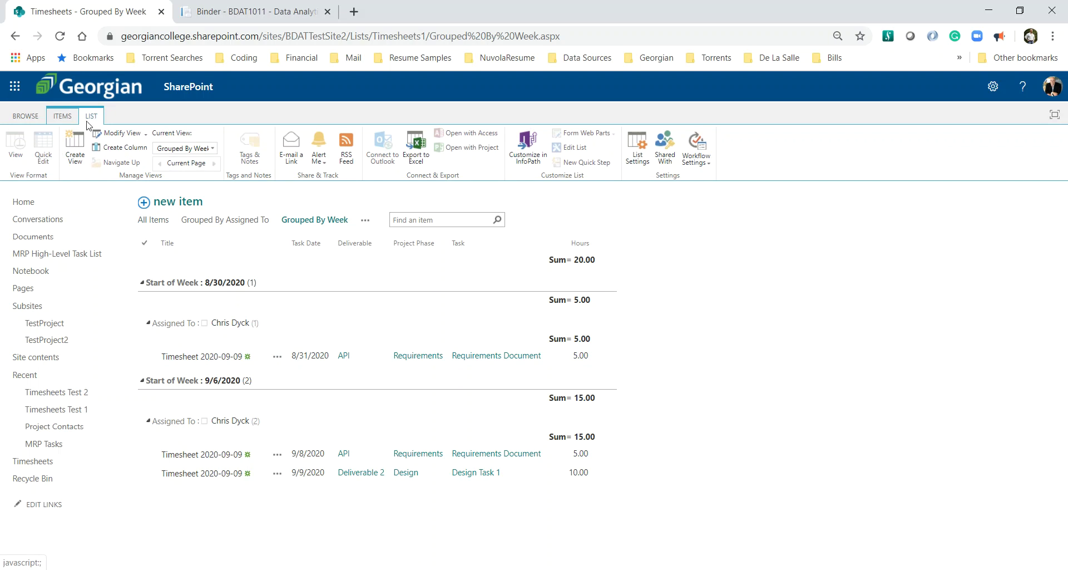
click(81, 147)
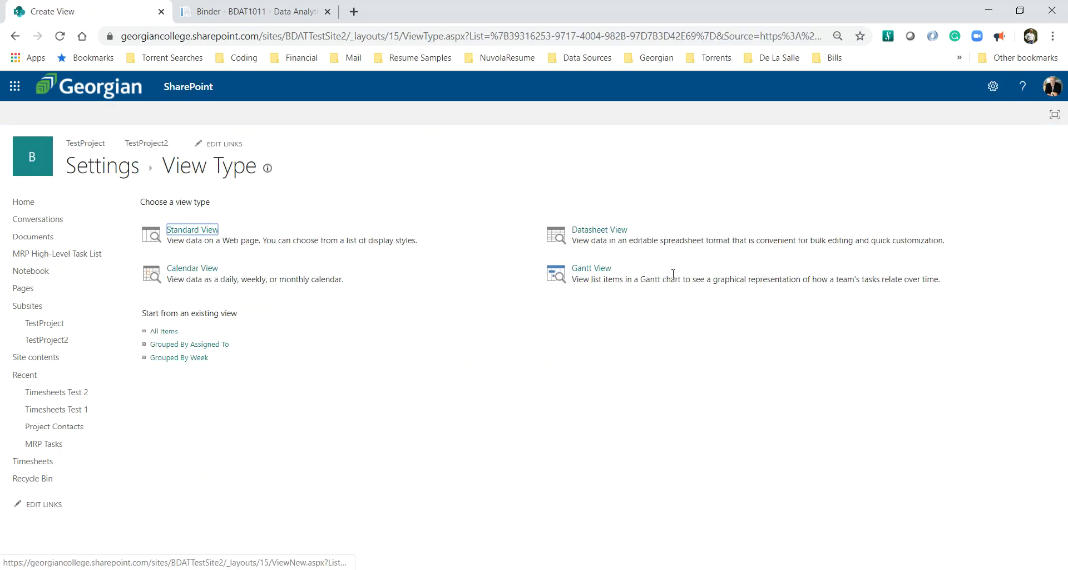
click(582, 275)
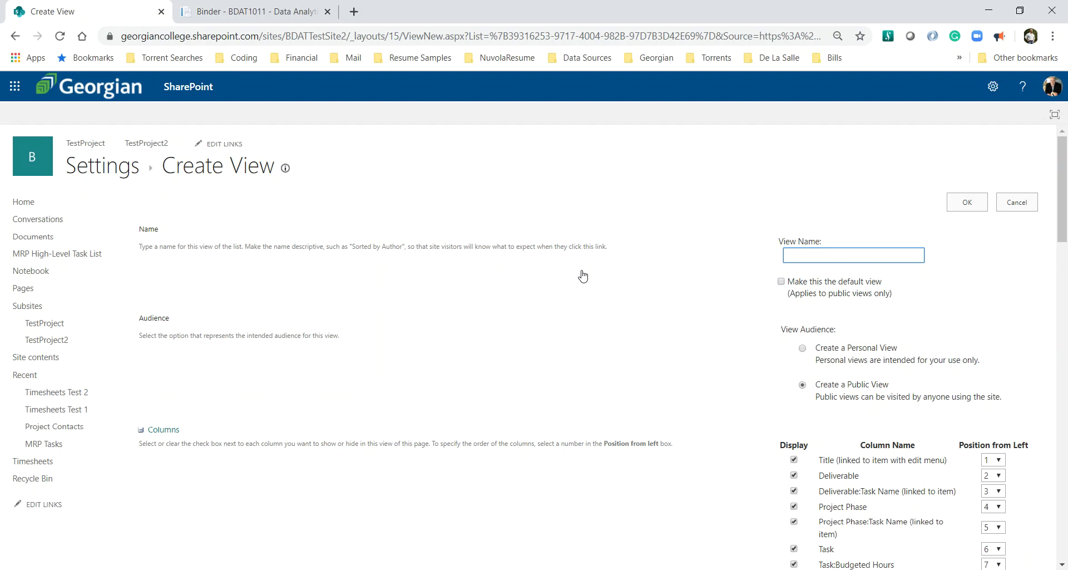
text(GANNT)
key(BackSpace)
key(BackSpace)
text(TT)
scroll(1001, 333, down, 3)
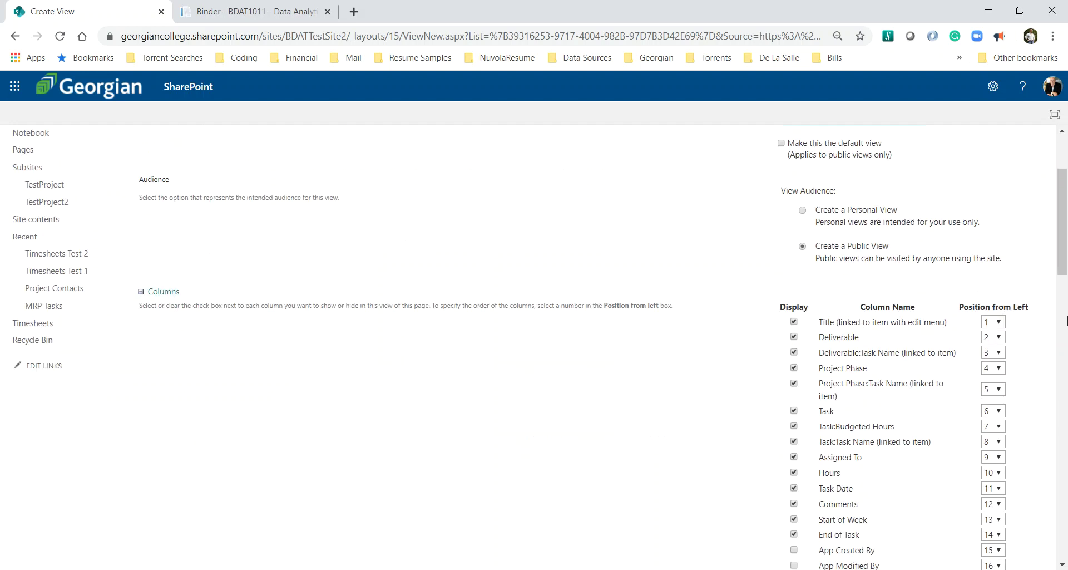
scroll(1057, 329, down, 1)
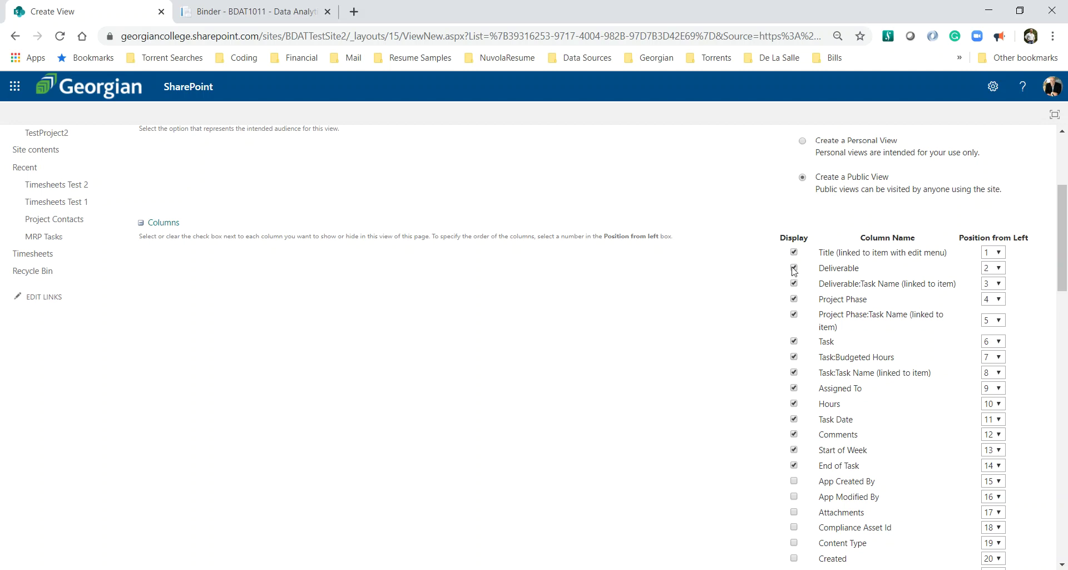
Hide the Task Name, Budgeted Hours, Hours, Start of Week and Comments columns, keeping Deliverable shown
click(794, 300)
click(794, 315)
click(794, 341)
click(794, 356)
click(794, 372)
click(794, 388)
click(795, 403)
click(794, 450)
click(794, 434)
click(794, 268)
Set the Gantt chart's title column to Title and its start date to Task Date
scroll(834, 328, down, 3)
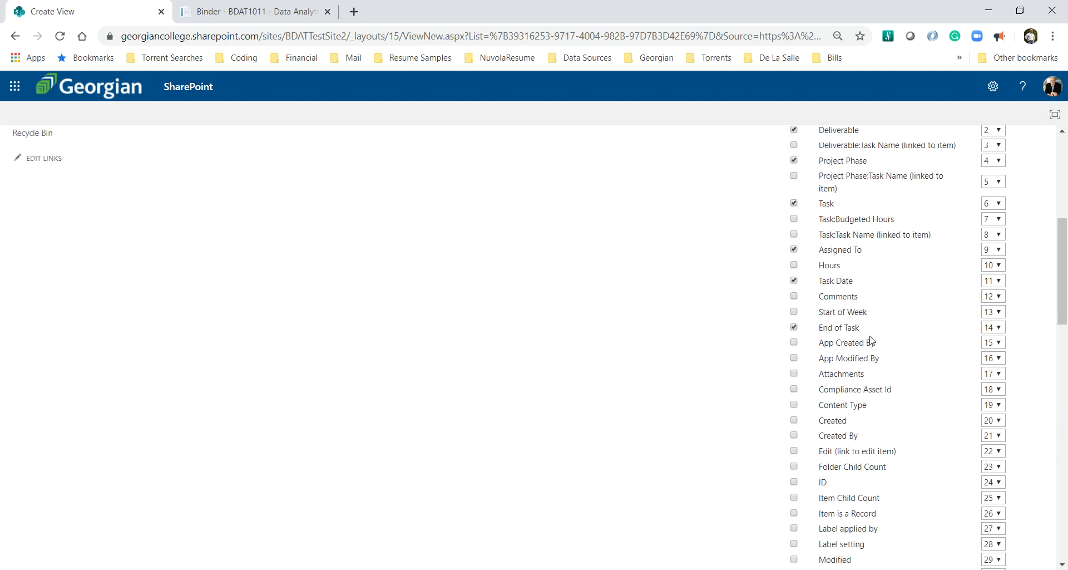
scroll(871, 341, down, 5)
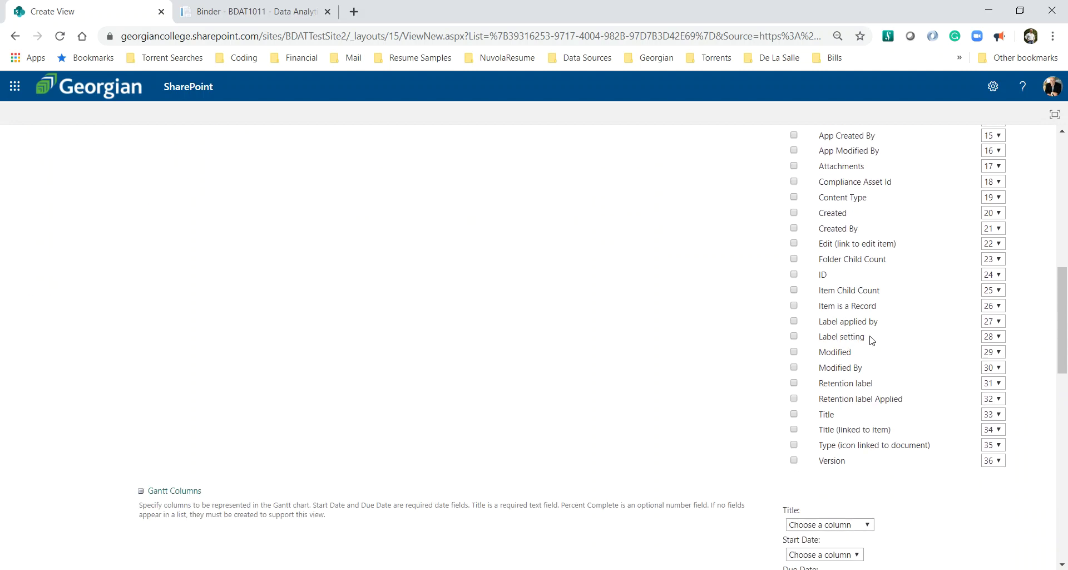
scroll(871, 340, down, 4)
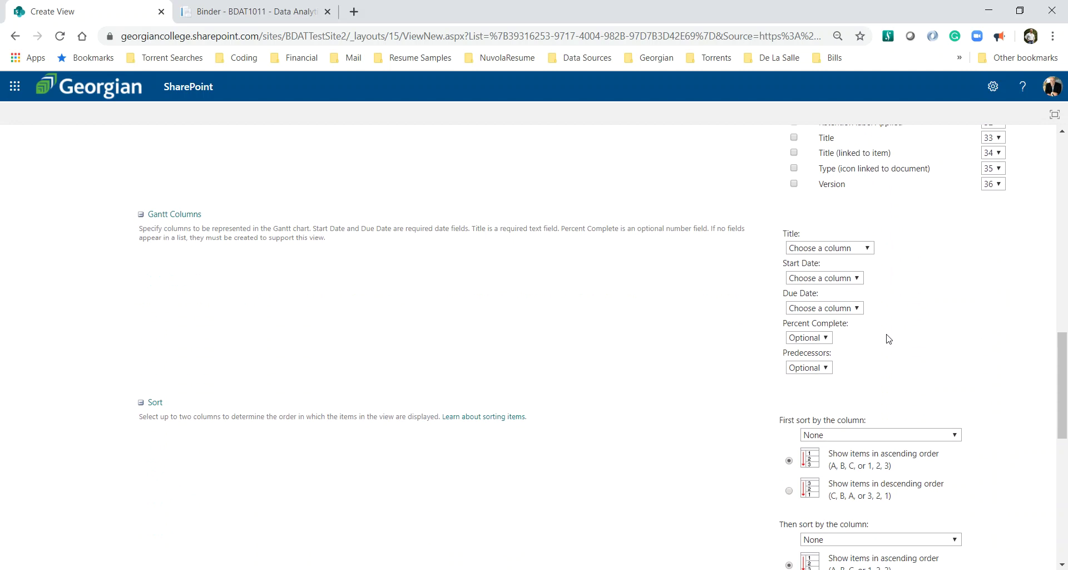
click(834, 249)
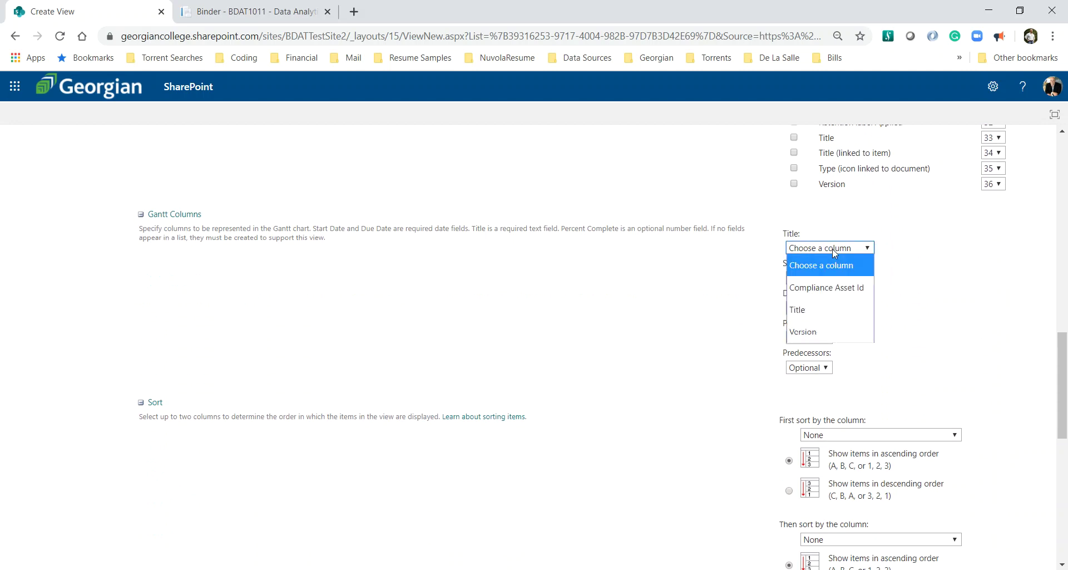
click(819, 310)
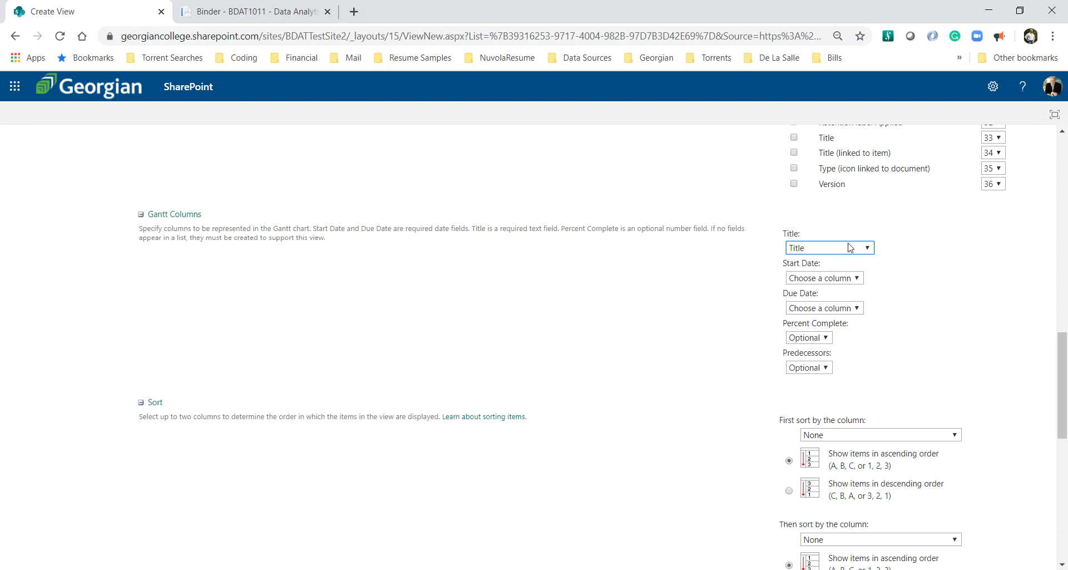
click(821, 282)
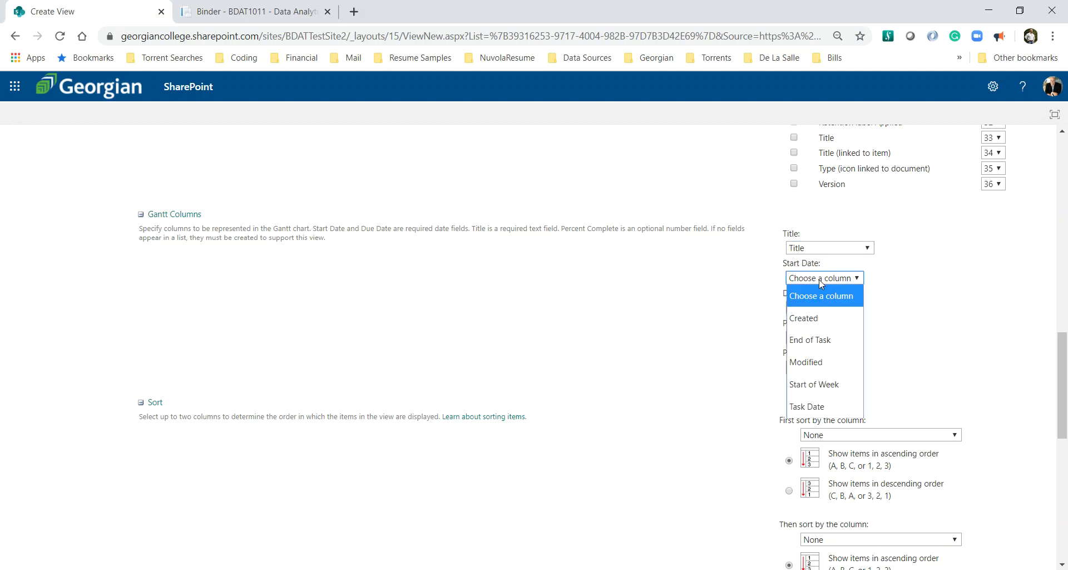
click(808, 406)
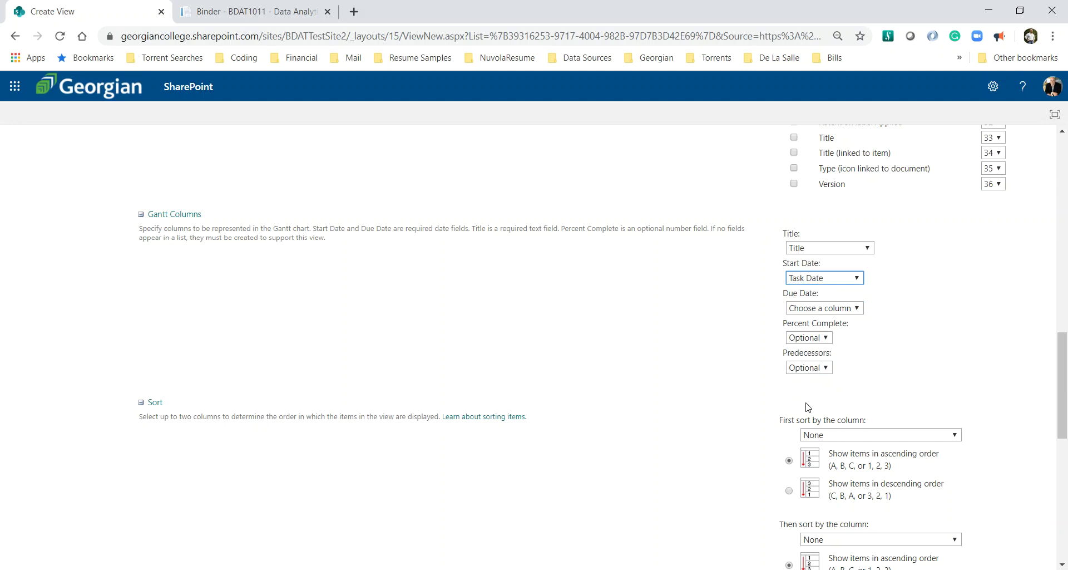
click(794, 312)
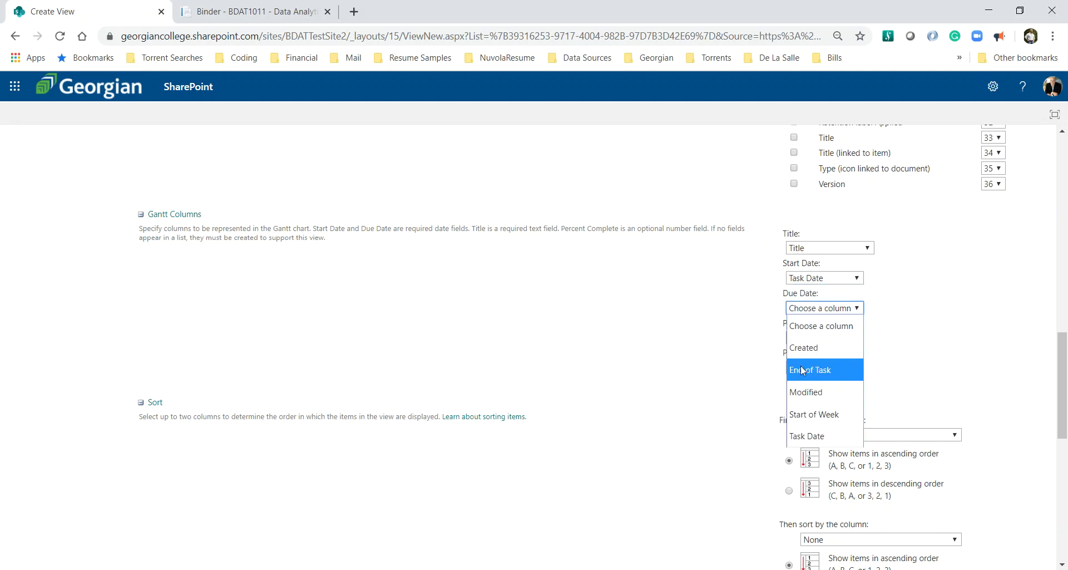
click(806, 328)
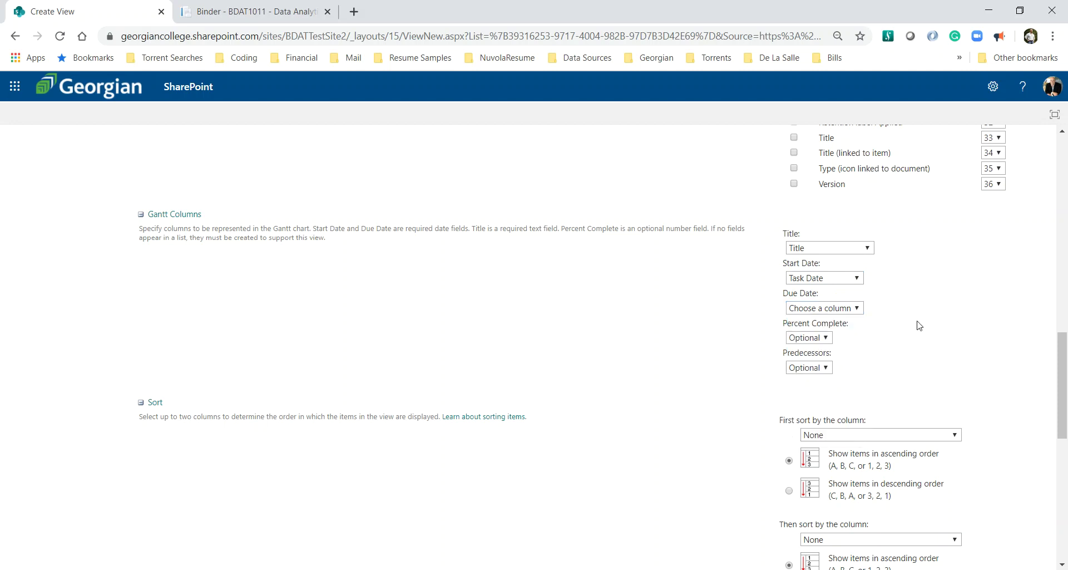
Try to save the GANTT view, triggering a warning about required Gantt columns
scroll(1009, 326, down, 1)
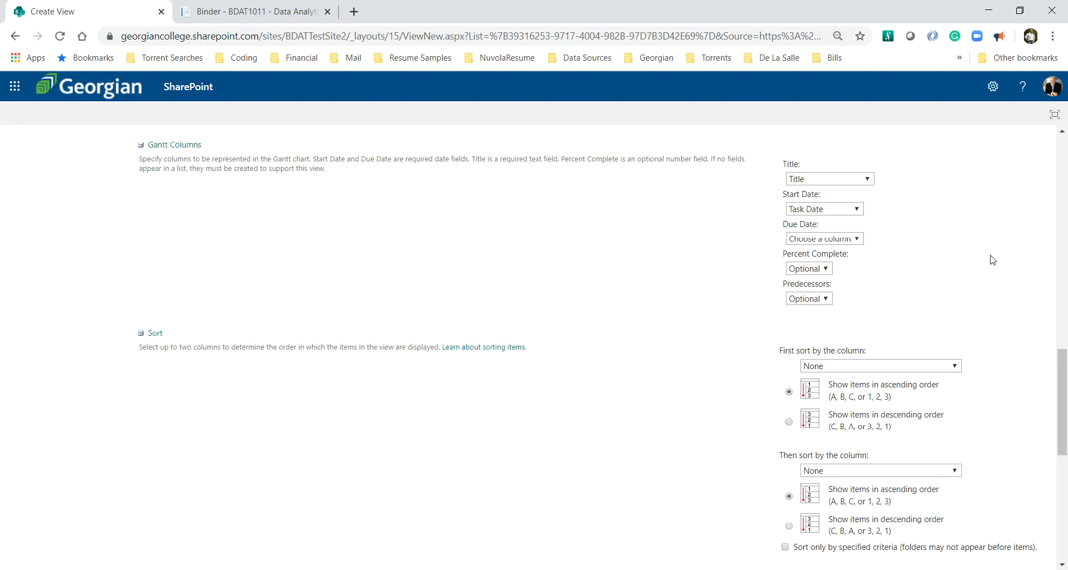
scroll(993, 260, down, 1)
scroll(993, 260, down, 4)
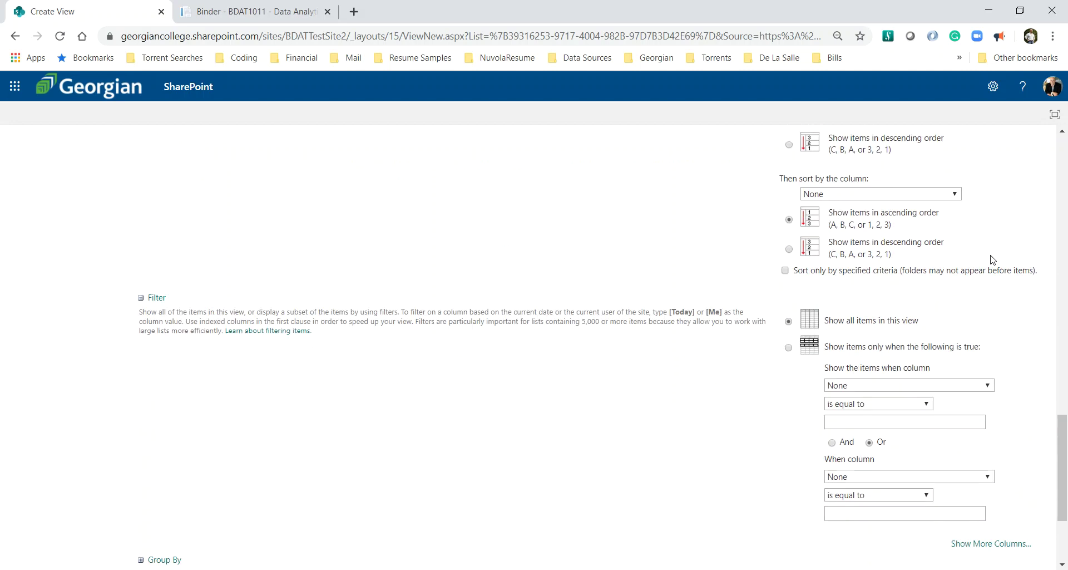
scroll(993, 259, down, 1)
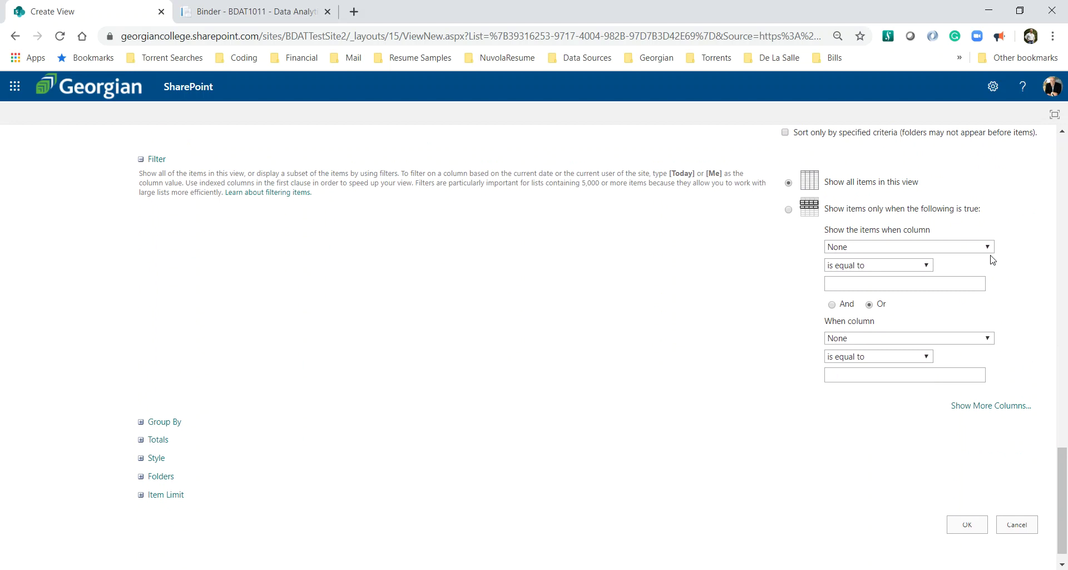
click(956, 525)
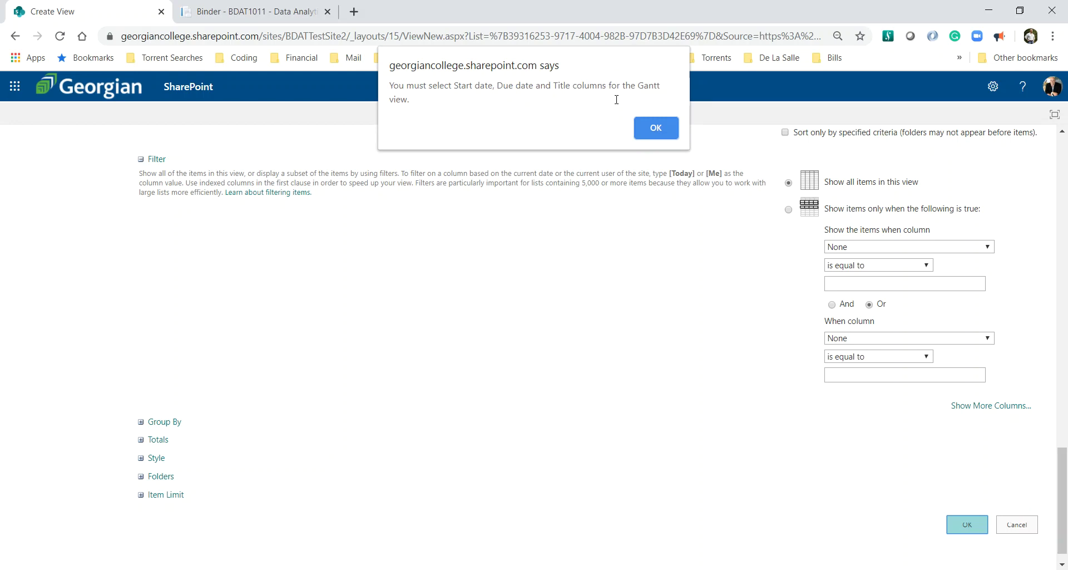
Dismiss the missing-columns warning and set the Gantt Due Date column to Task Date
click(656, 129)
click(849, 350)
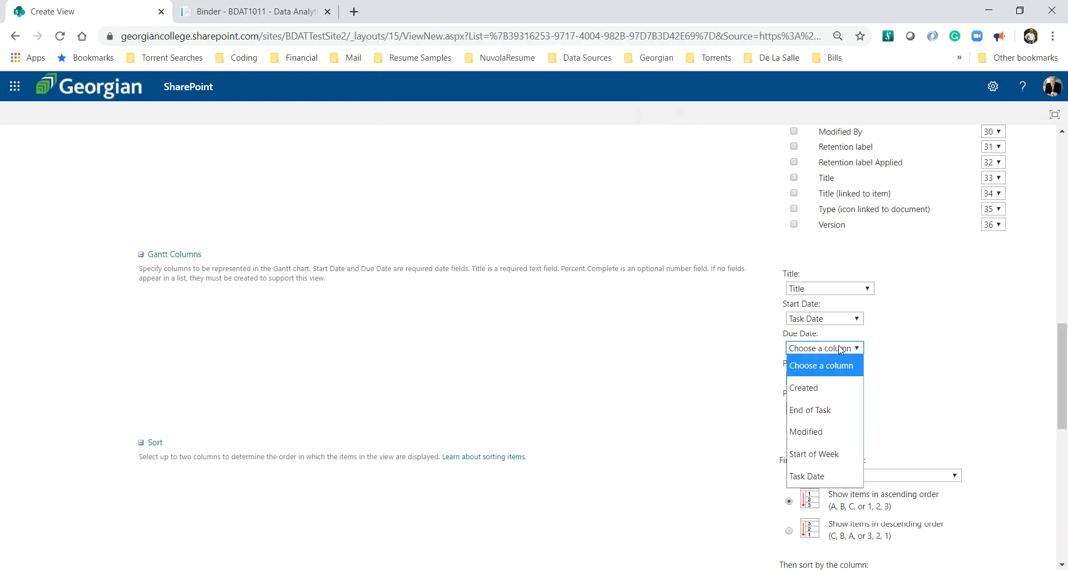
click(814, 417)
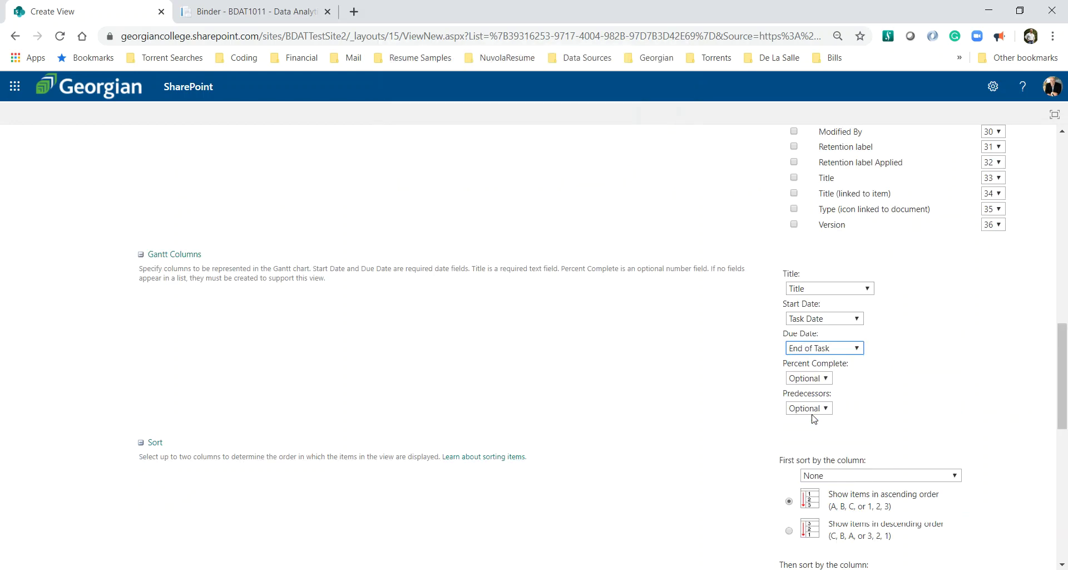
click(837, 353)
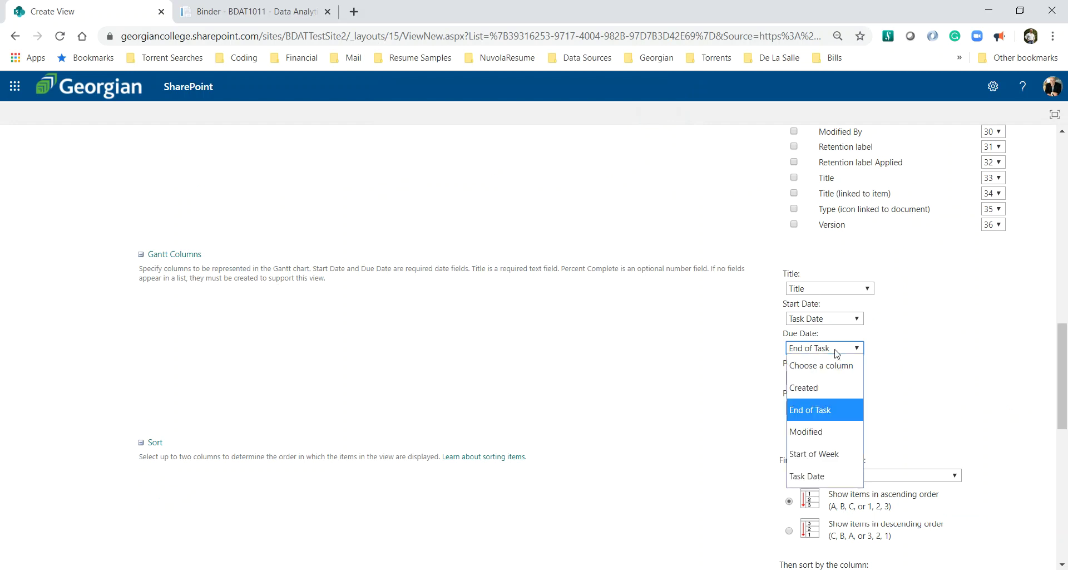
click(807, 476)
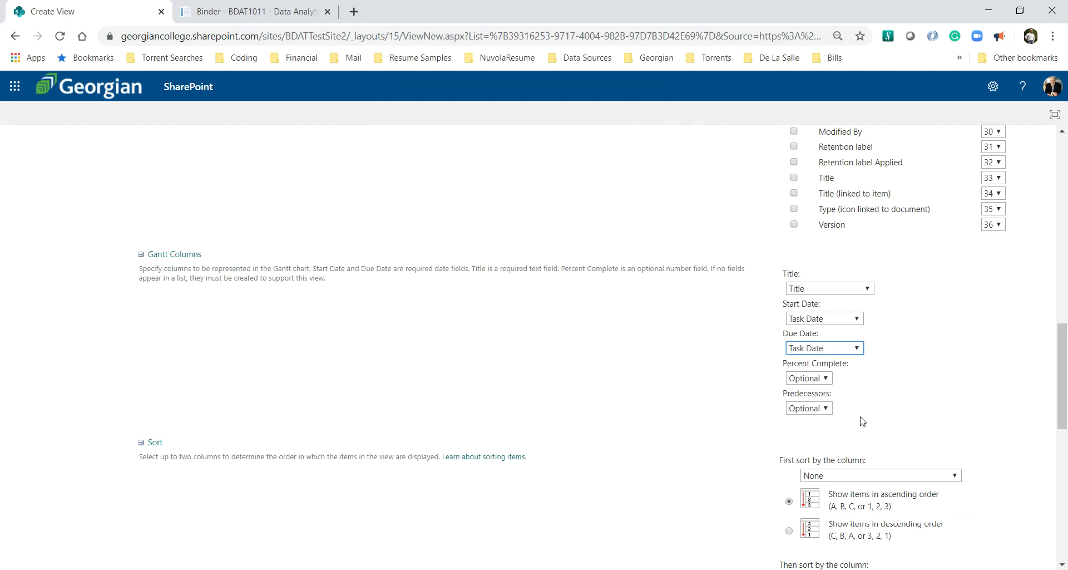
click(878, 376)
scroll(980, 357, down, 9)
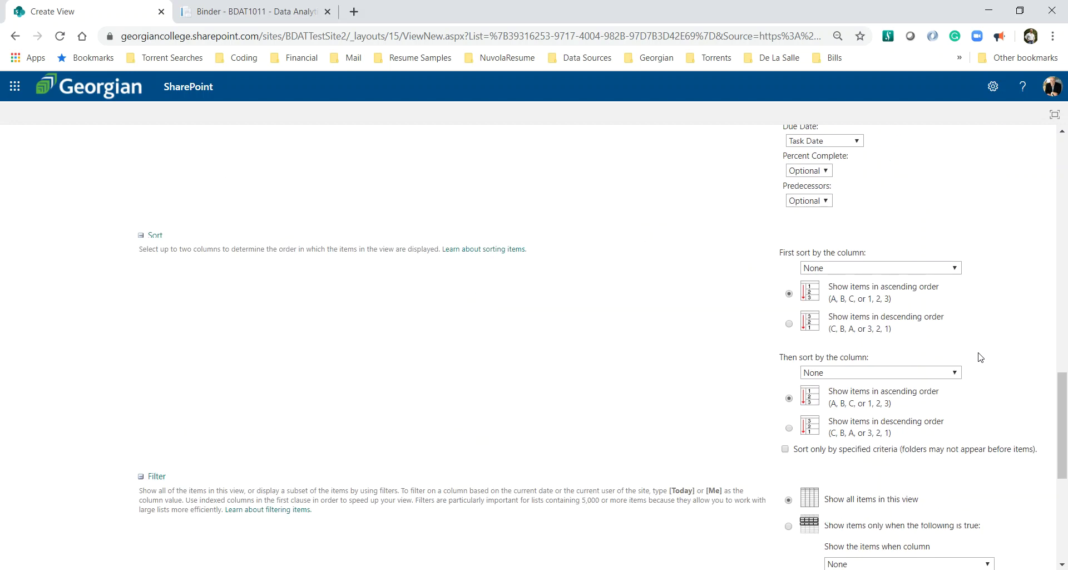
scroll(978, 421, down, 1)
Save the GANTT view, then widen its grid pane and scroll the grid sideways to inspect columns
click(961, 499)
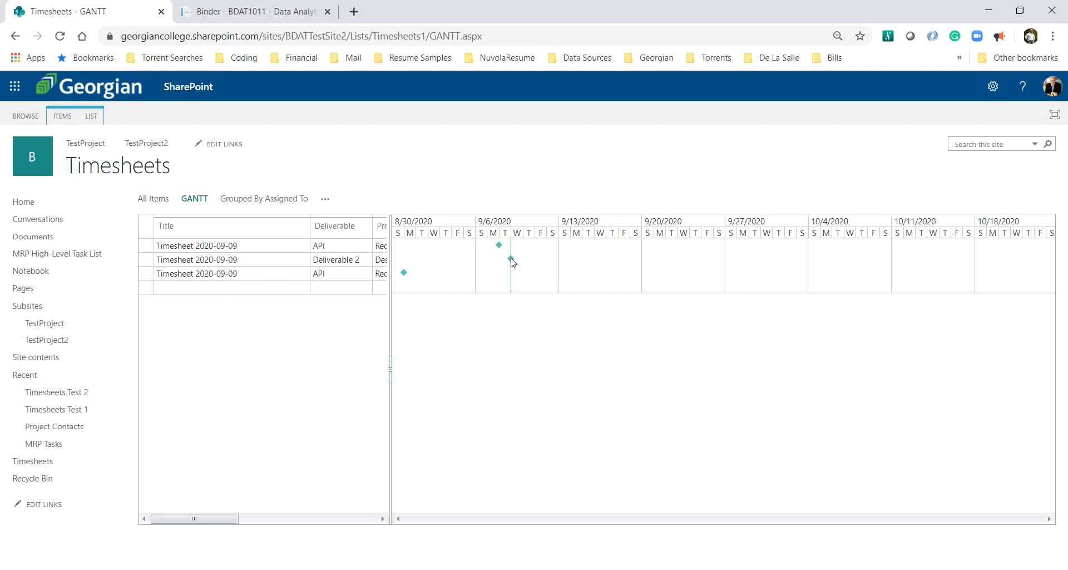
drag(389, 365, 522, 369)
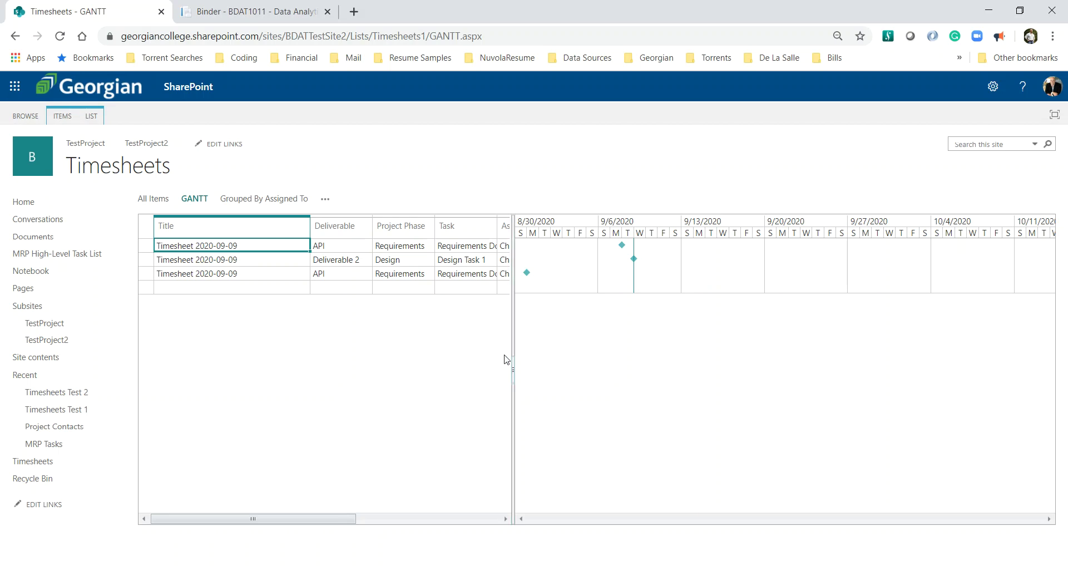
click(410, 521)
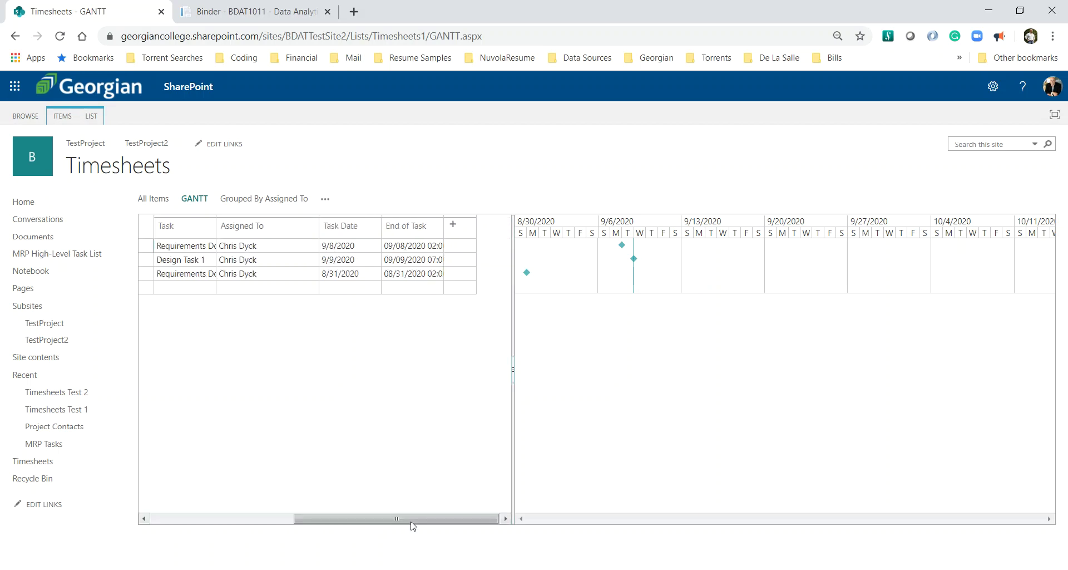
drag(422, 520, 281, 520)
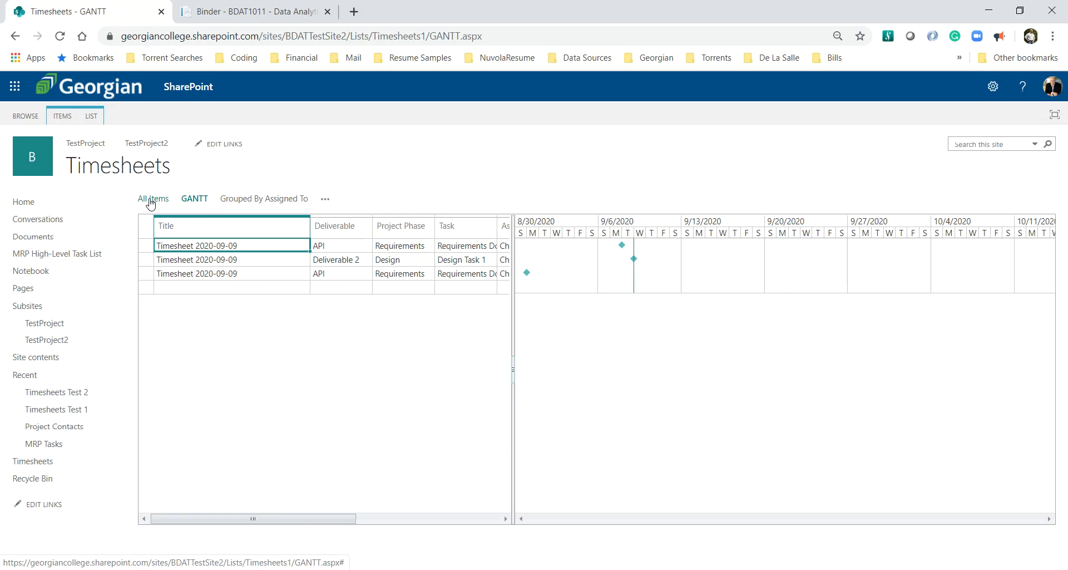
Review the Grouped By Assigned To view, then the Grouped By Week view
click(238, 200)
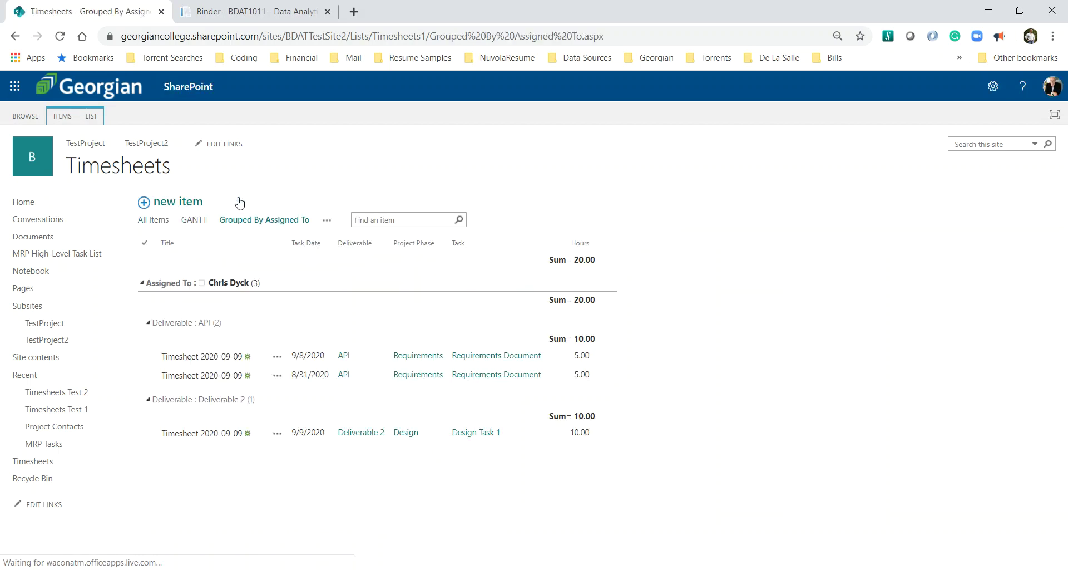
click(327, 221)
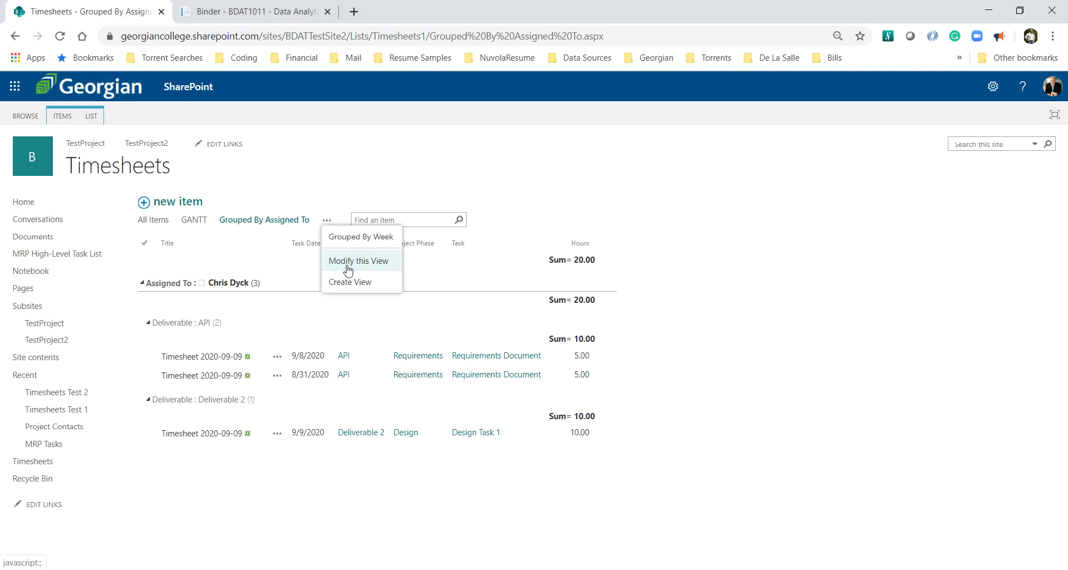
click(346, 238)
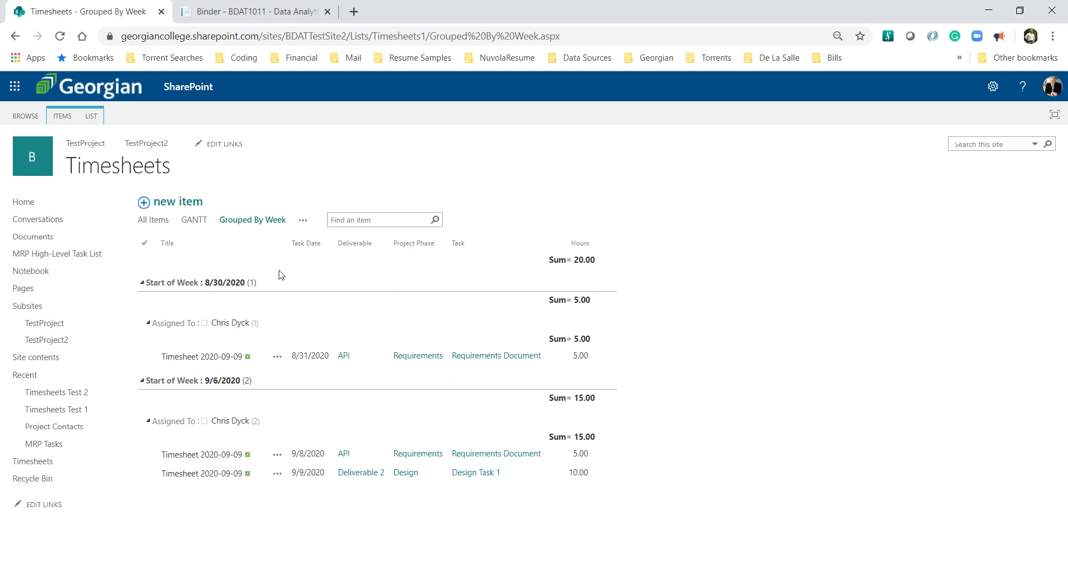
View the GANTT chart with its grid widened to the Project Phase column, then return to All Items
click(190, 222)
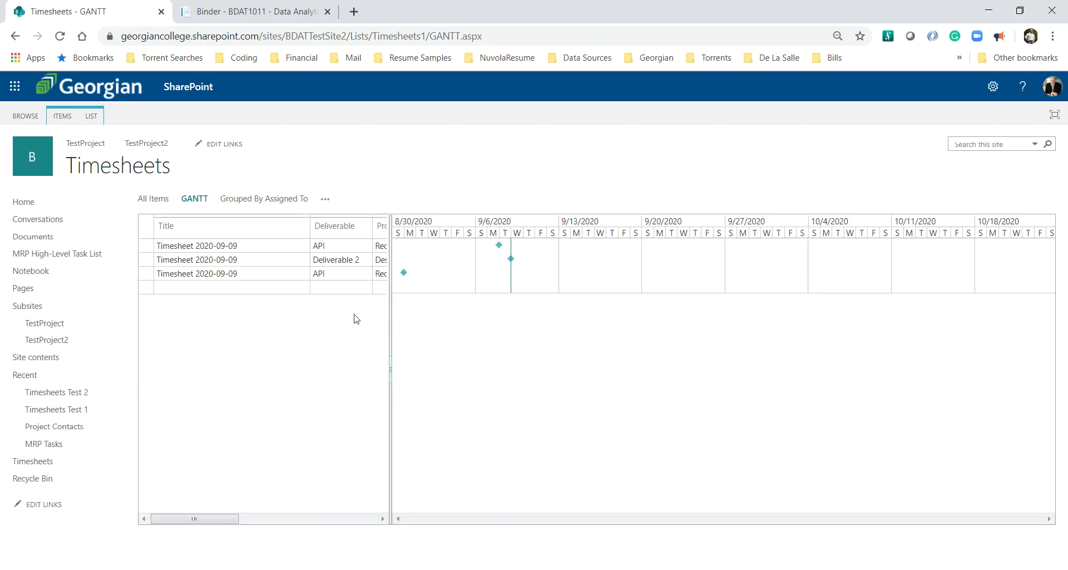
drag(390, 357, 460, 357)
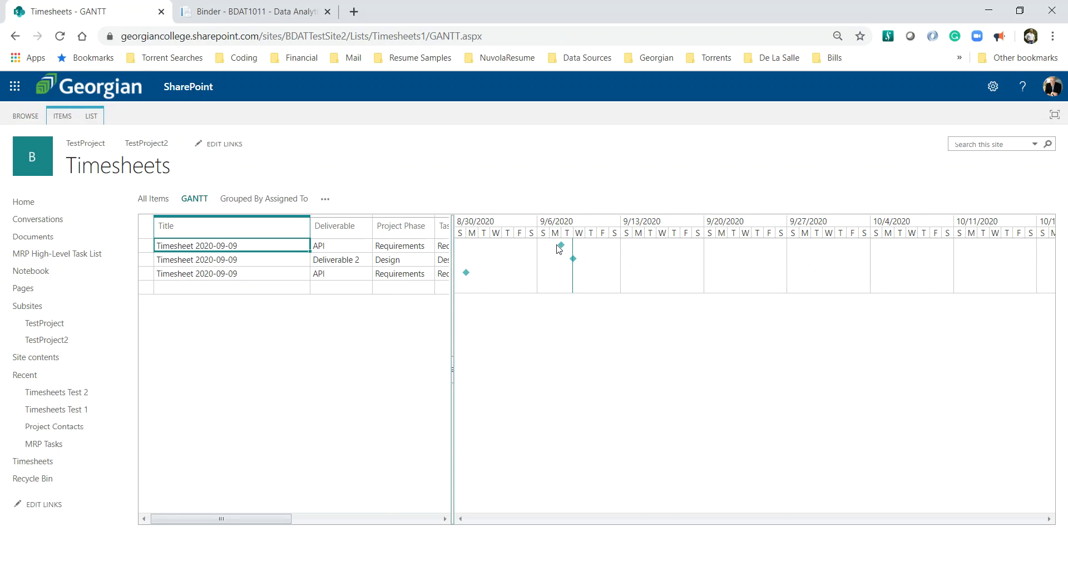
click(142, 199)
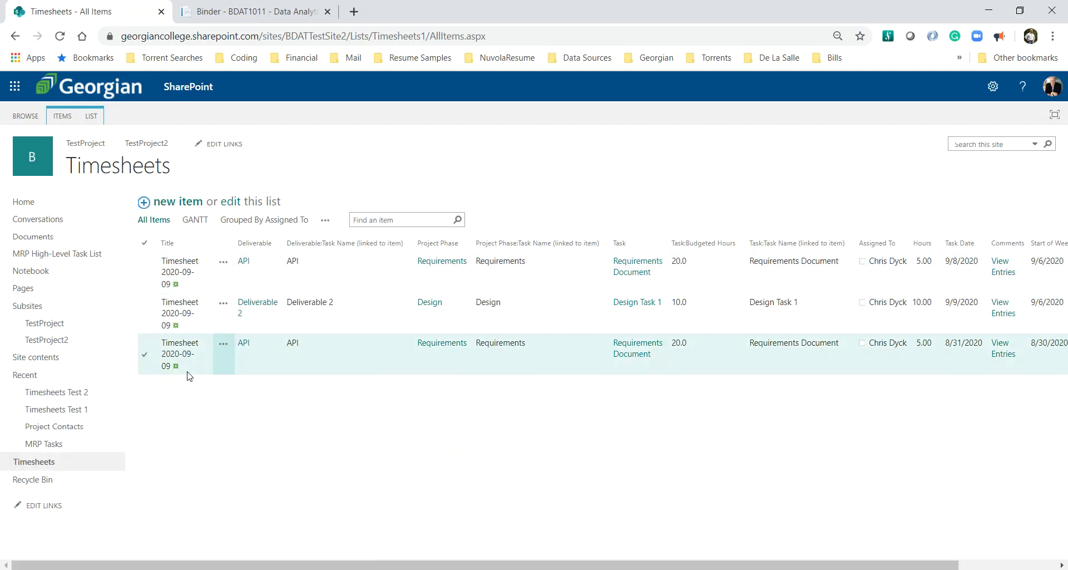
Modify All Items to hide Deliverable:Task Name, Project Phase:Task Name, Start of Week and End of Task
click(90, 119)
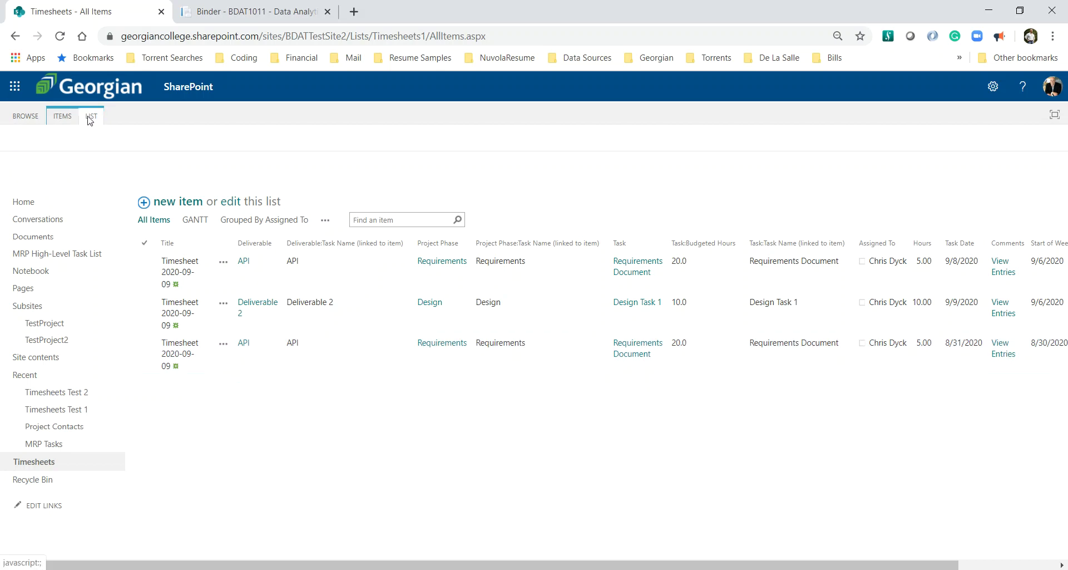
click(106, 134)
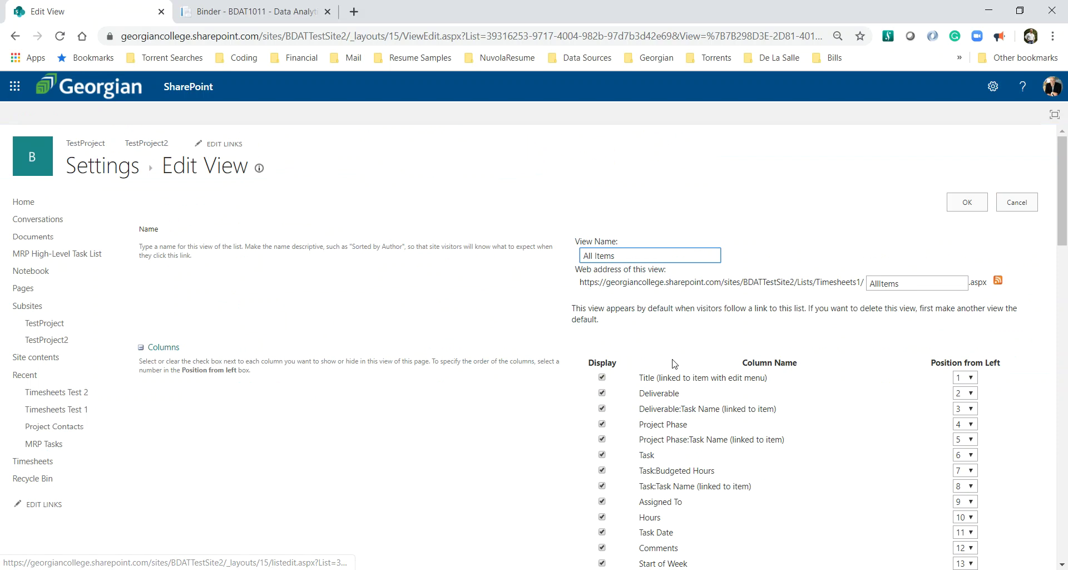
scroll(674, 363, down, 2)
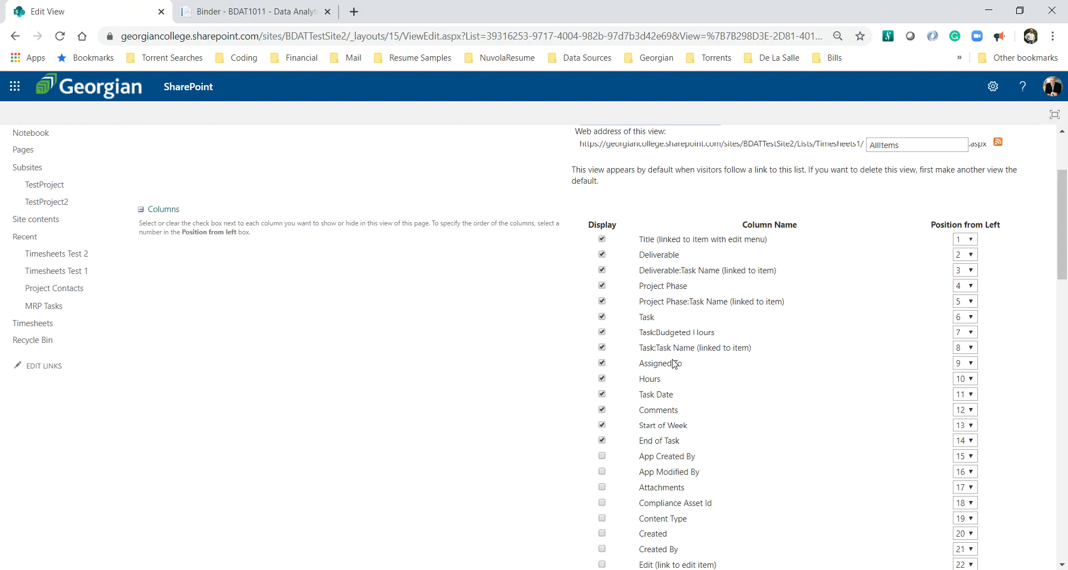
click(602, 269)
click(602, 301)
click(602, 425)
click(602, 440)
scroll(839, 264, up, 3)
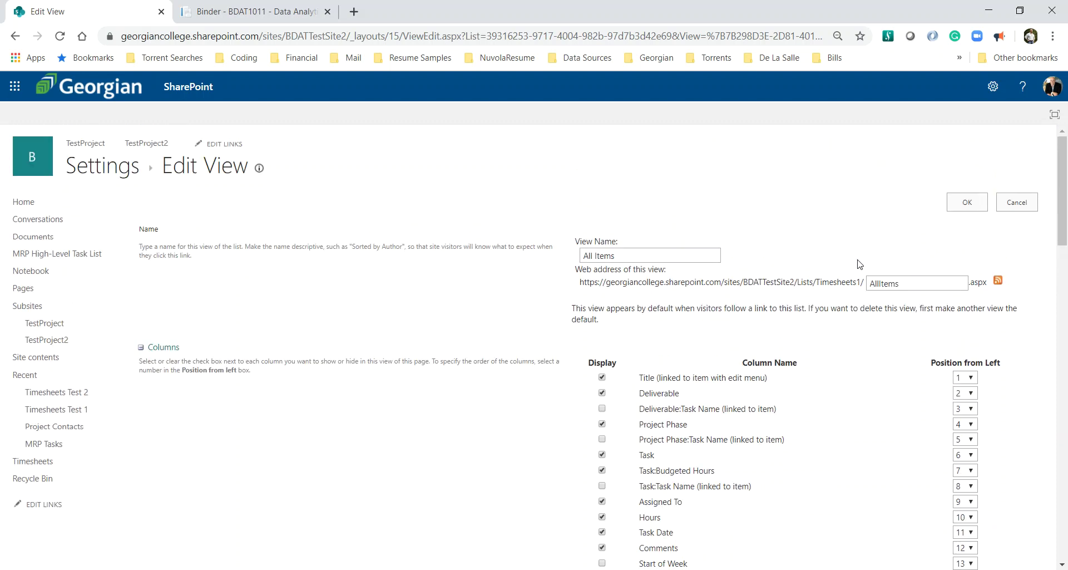
click(966, 207)
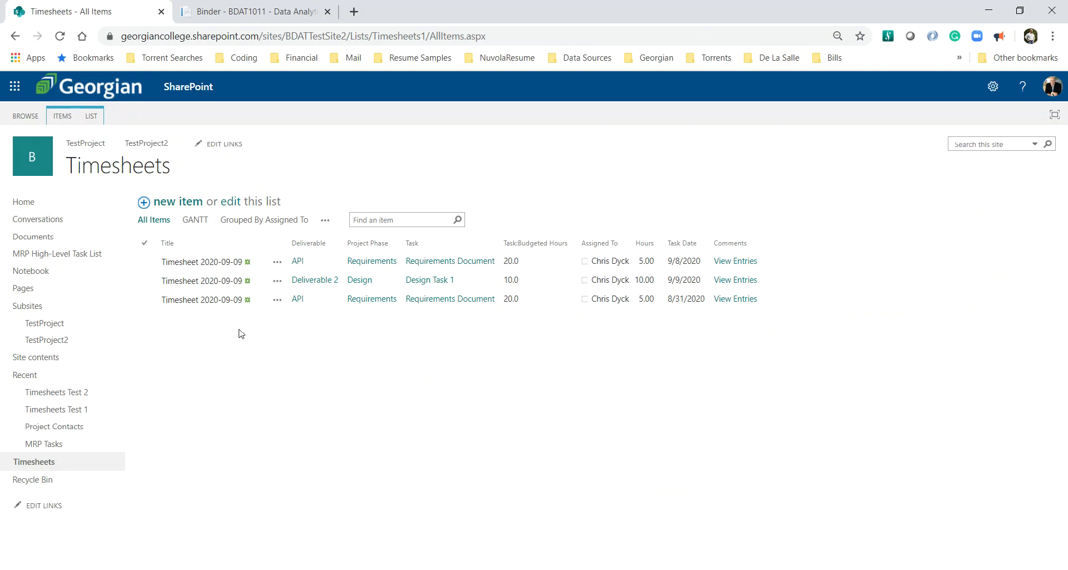
click(206, 261)
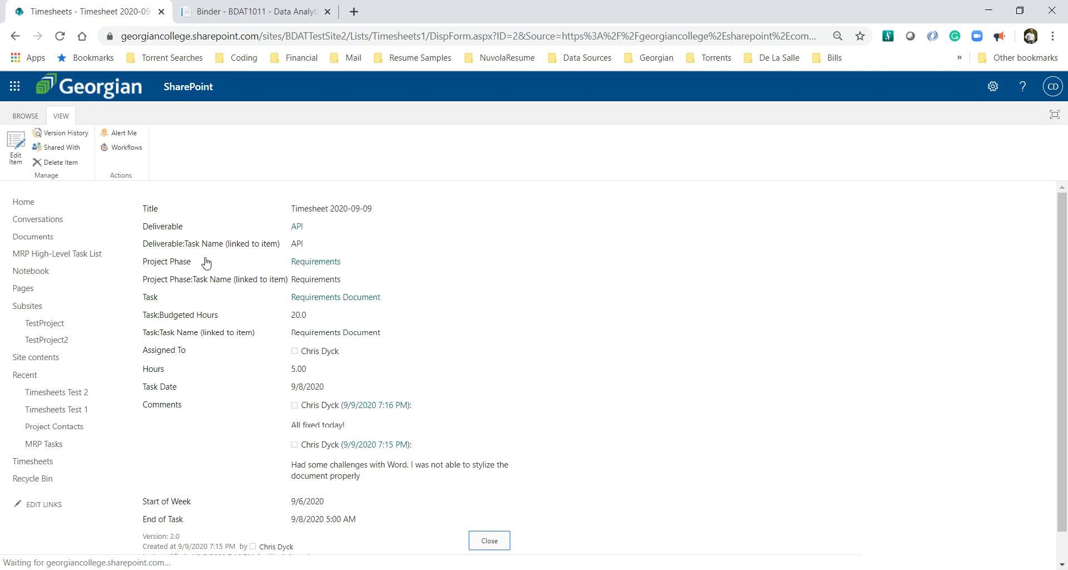
click(491, 543)
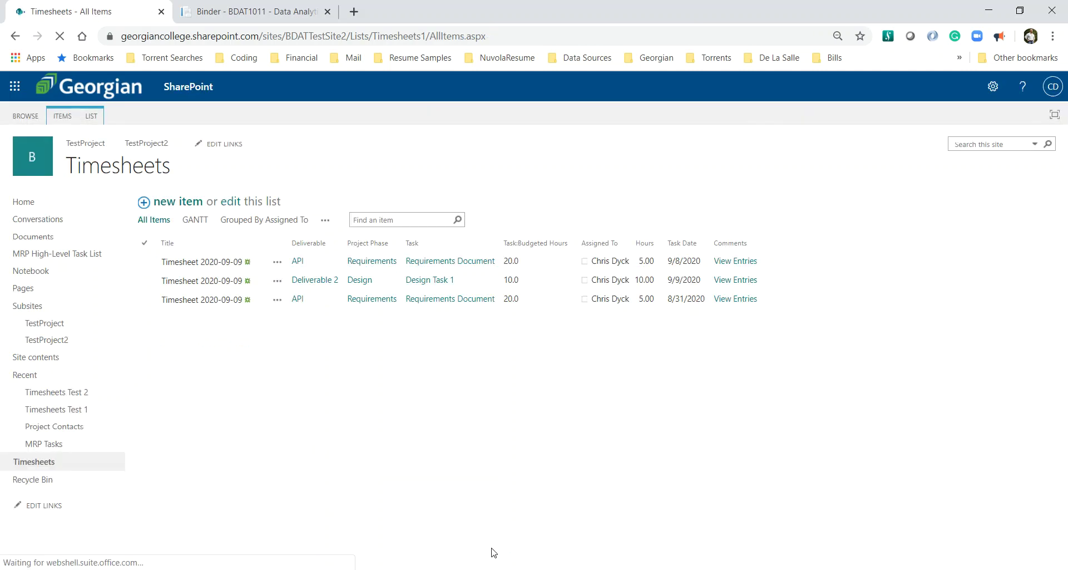